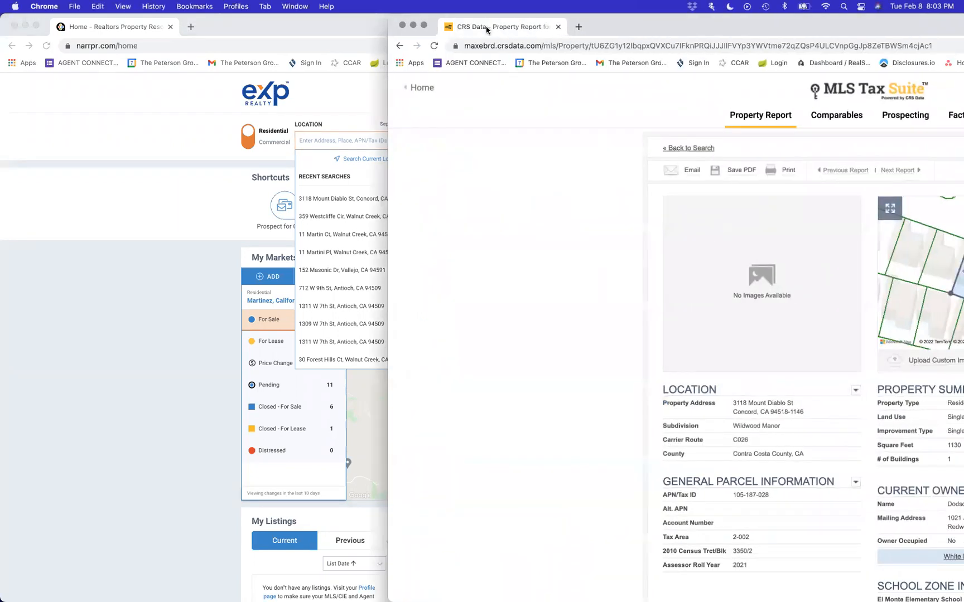
pyautogui.doubleClick(588, 28)
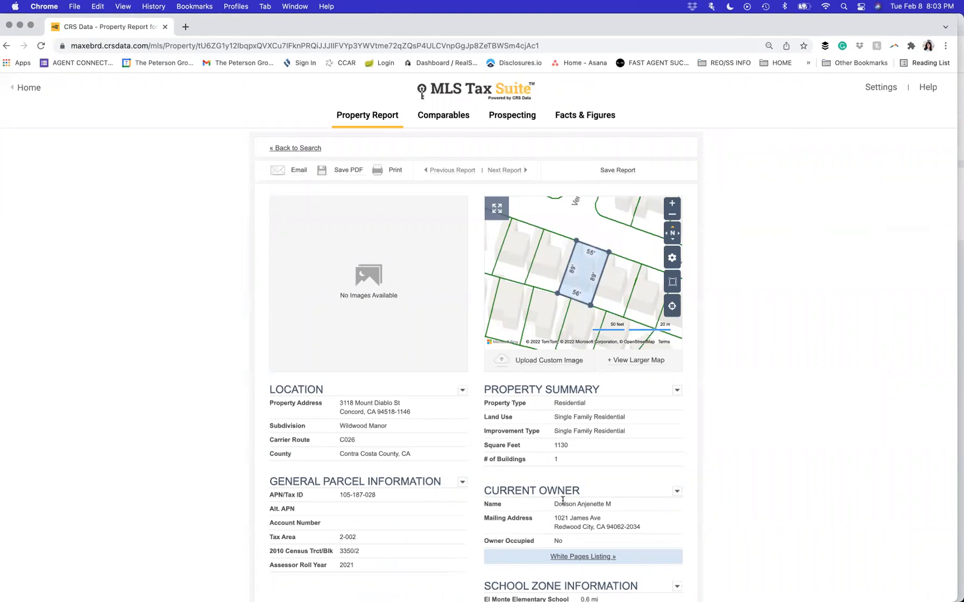
pyautogui.scroll(-5, 528, 526)
pyautogui.scroll(-10, 528, 523)
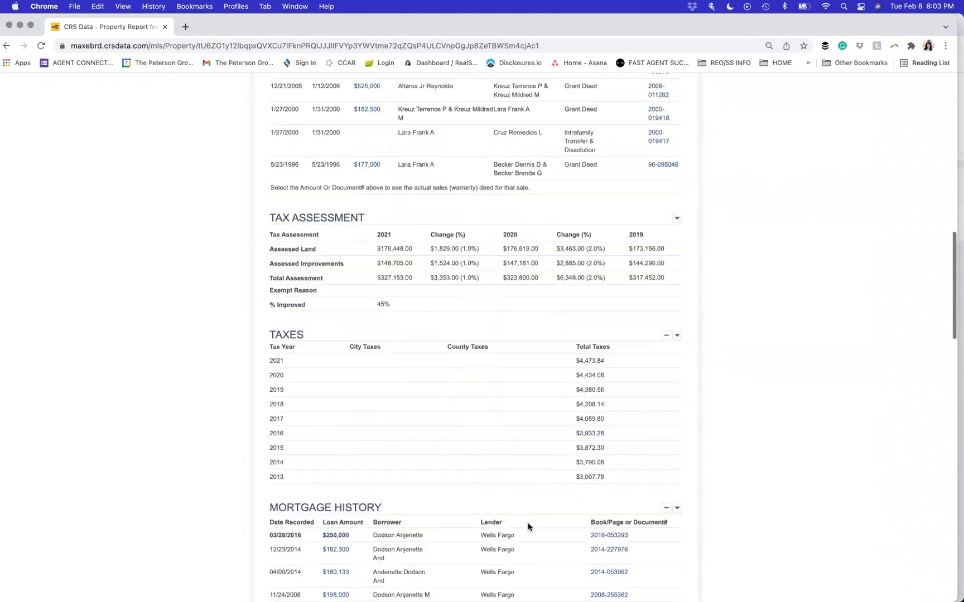
pyautogui.scroll(13, 527, 522)
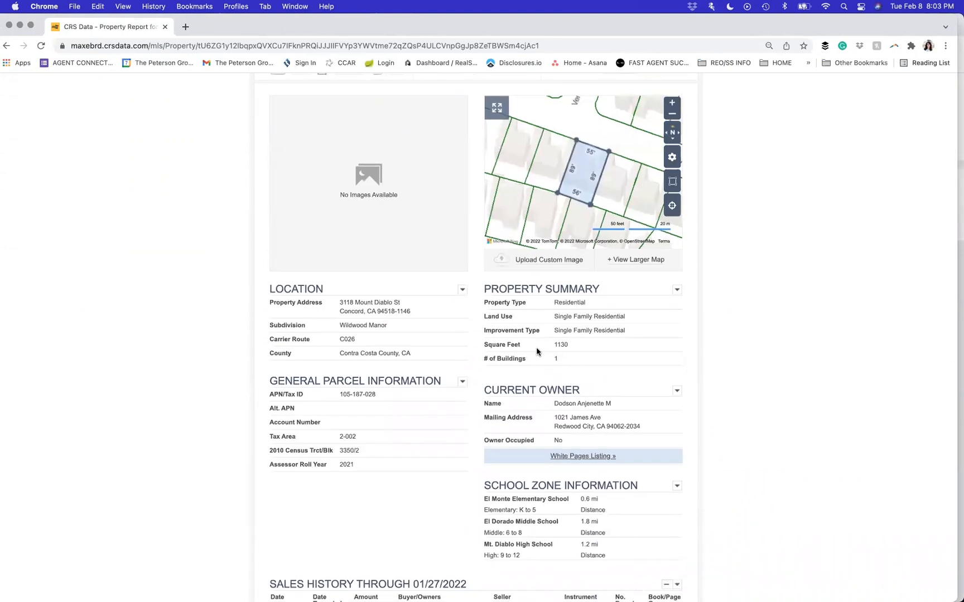
pyautogui.scroll(-1, 359, 509)
pyautogui.scroll(-20, 359, 513)
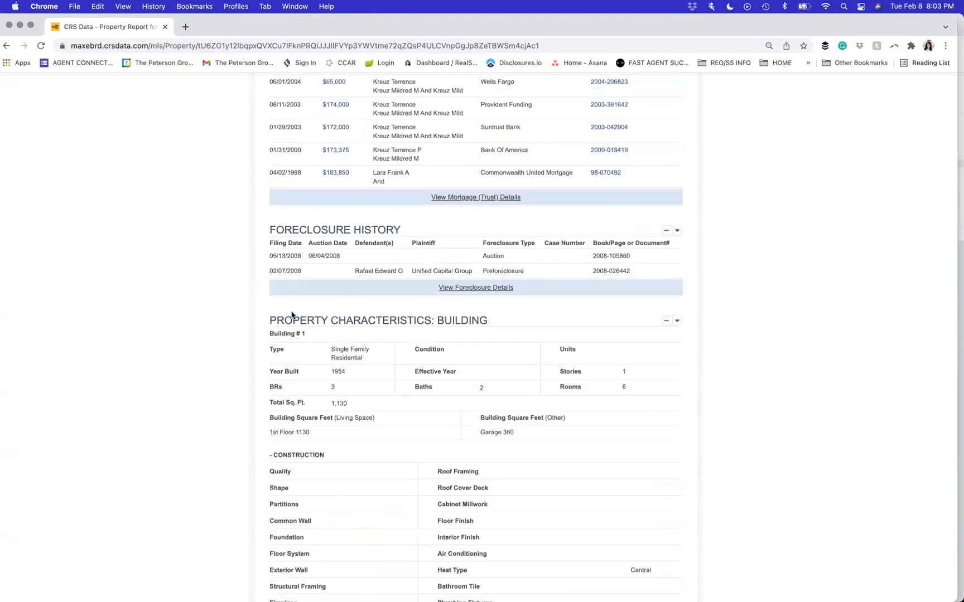
# - Highlight the Property Characteristics heading, clear the highlight, and show all open windows in Mission Control
pyautogui.moveTo(272, 317); pyautogui.dragTo(478, 317)
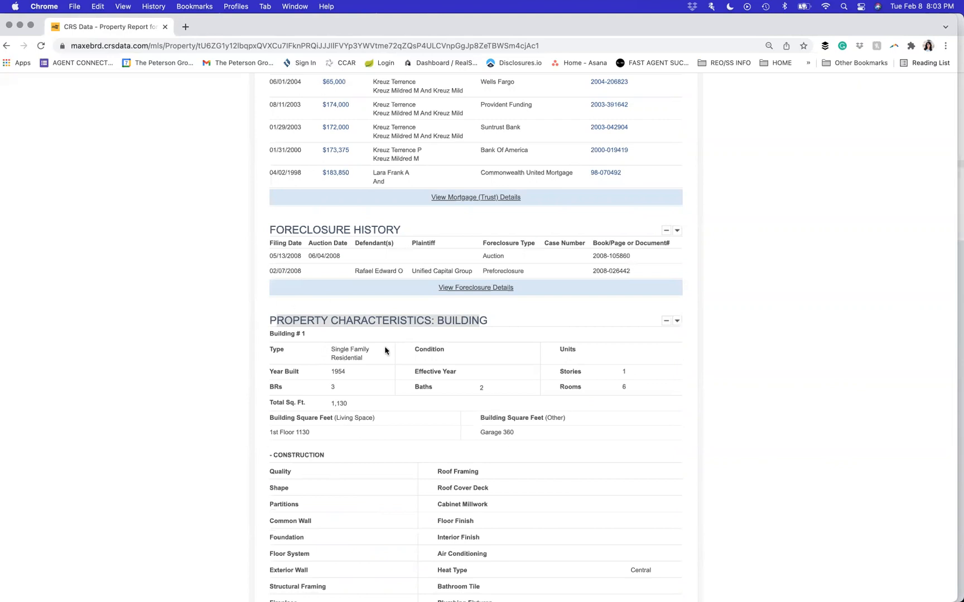
pyautogui.click(486, 319)
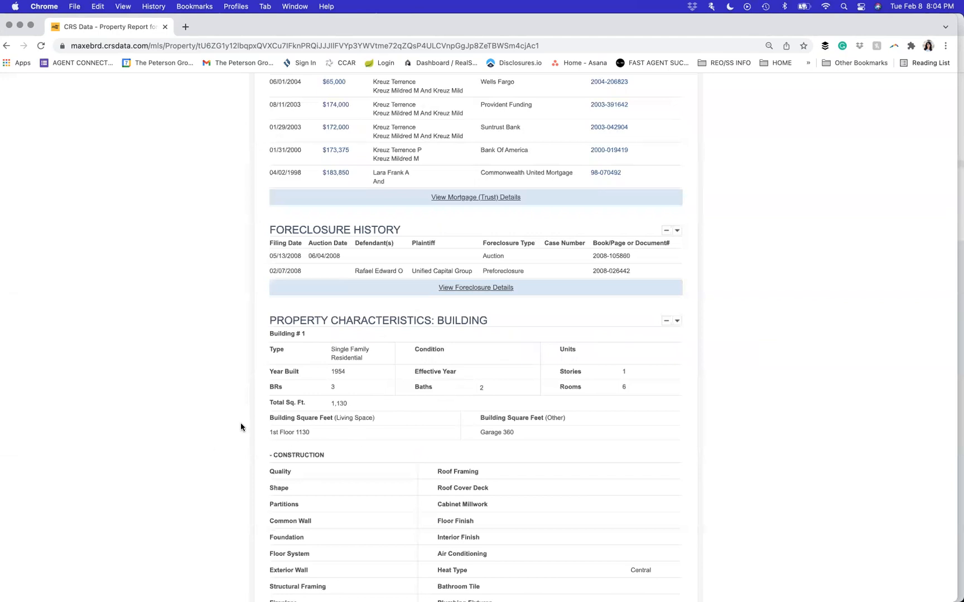
pyautogui.hotkey('ctrl', 'Up')
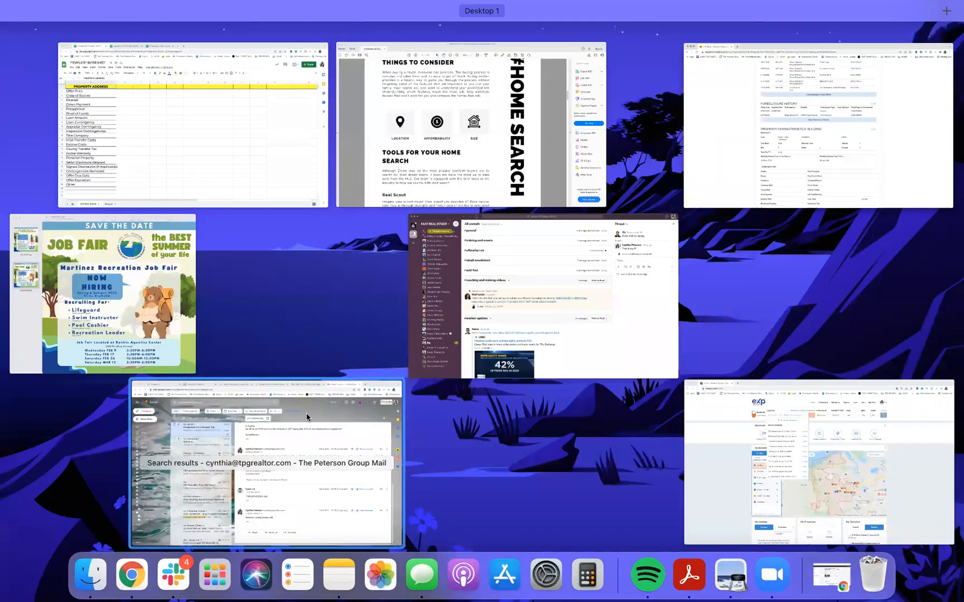
# - Return to the CRS Data report, then use Mission Control to bring up the RPR home page at narrpr.com
pyautogui.click(719, 111)
pyautogui.scroll(5, 328, 243)
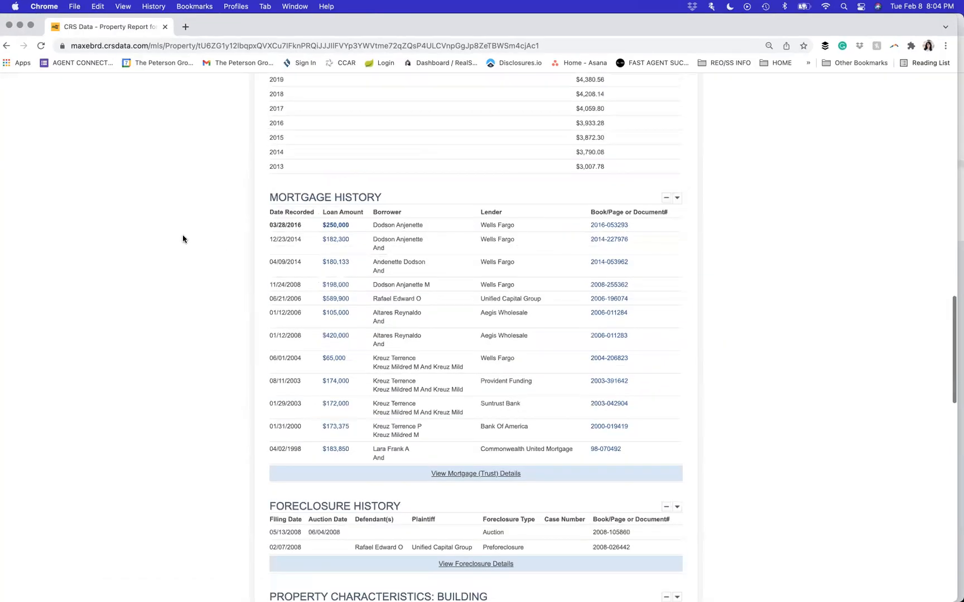
pyautogui.hotkey('ctrl', 'Up')
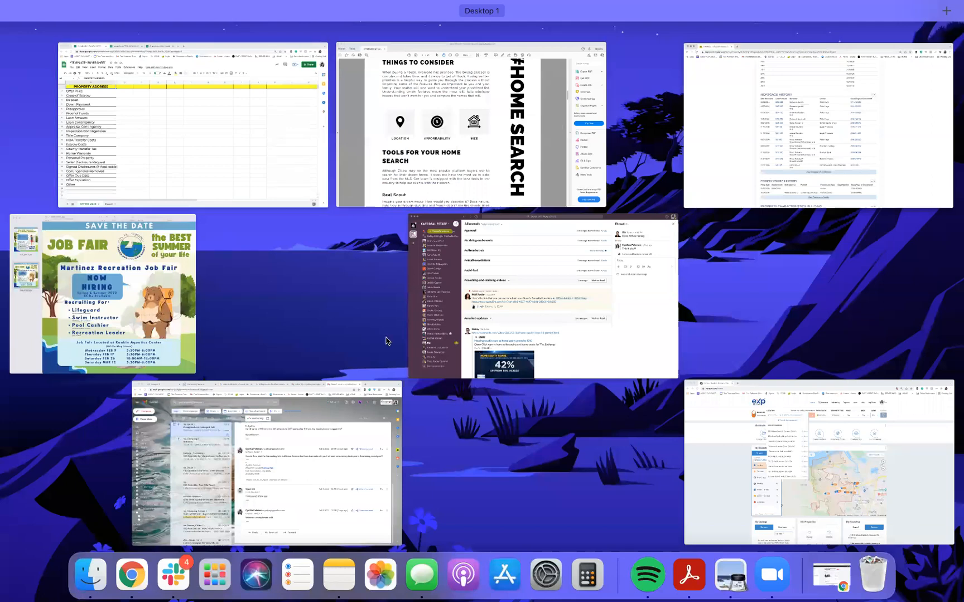
pyautogui.click(762, 453)
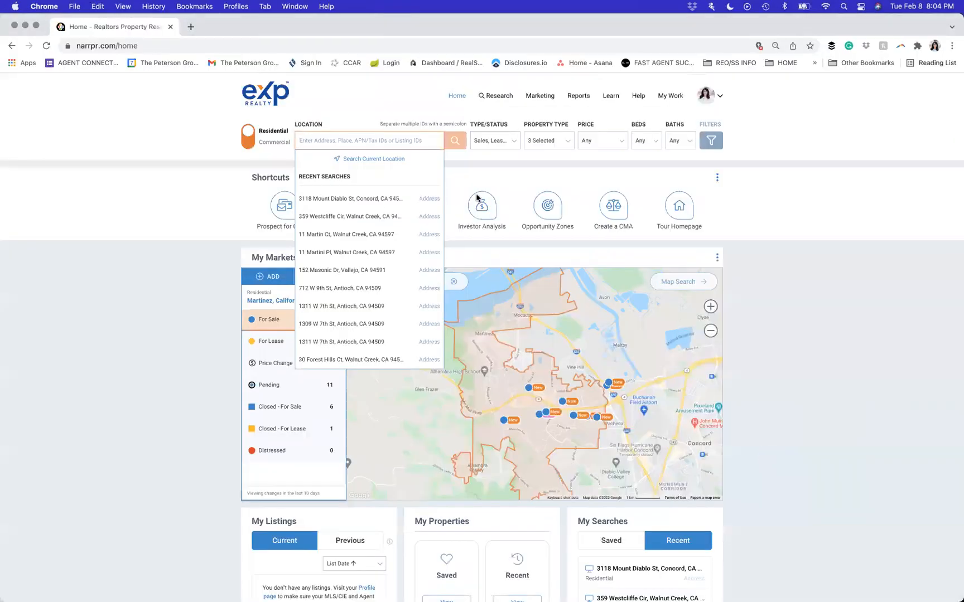
pyautogui.click(346, 197)
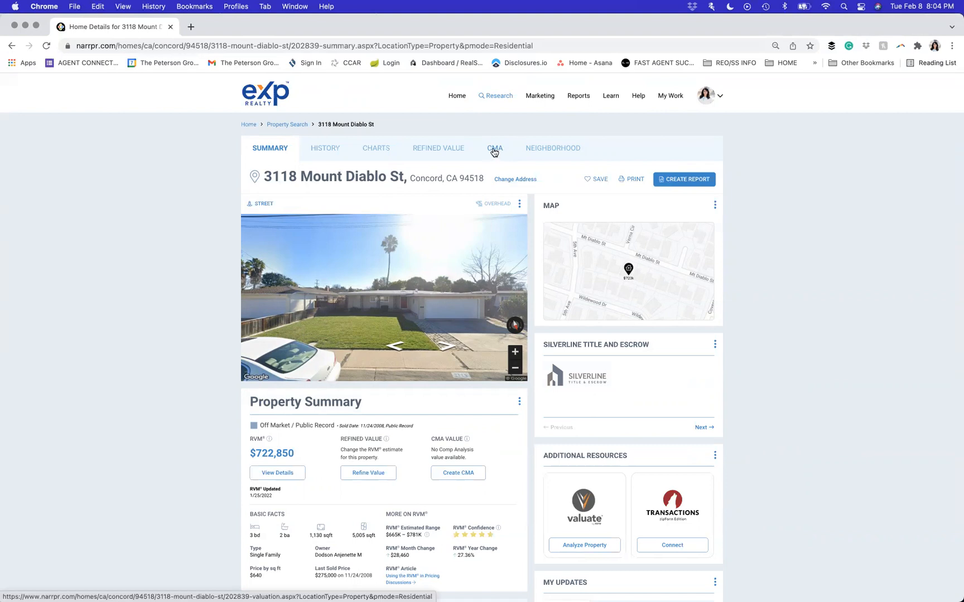
pyautogui.scroll(-3, 335, 366)
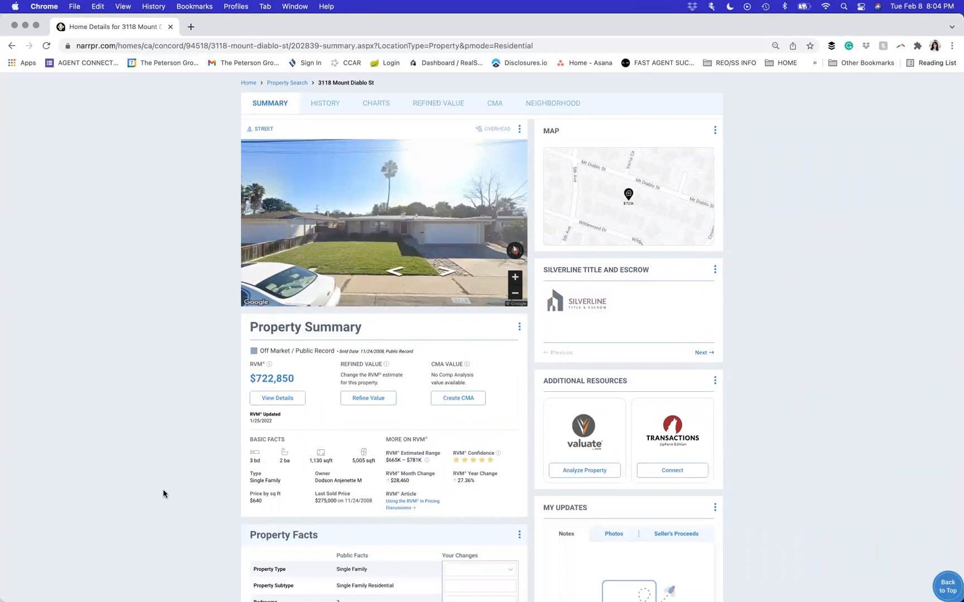
pyautogui.scroll(2, 162, 494)
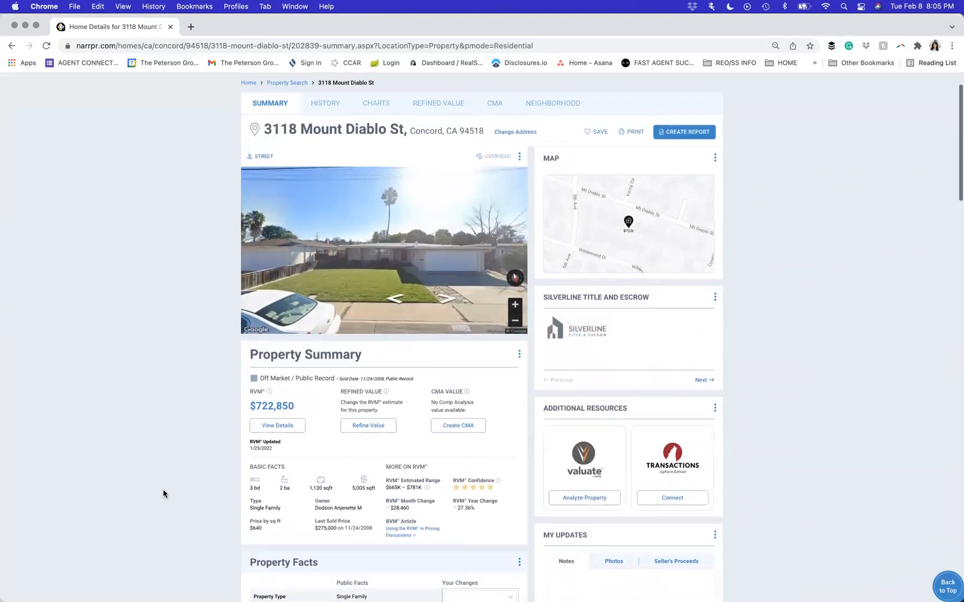
pyautogui.scroll(2, 163, 493)
pyautogui.click(495, 128)
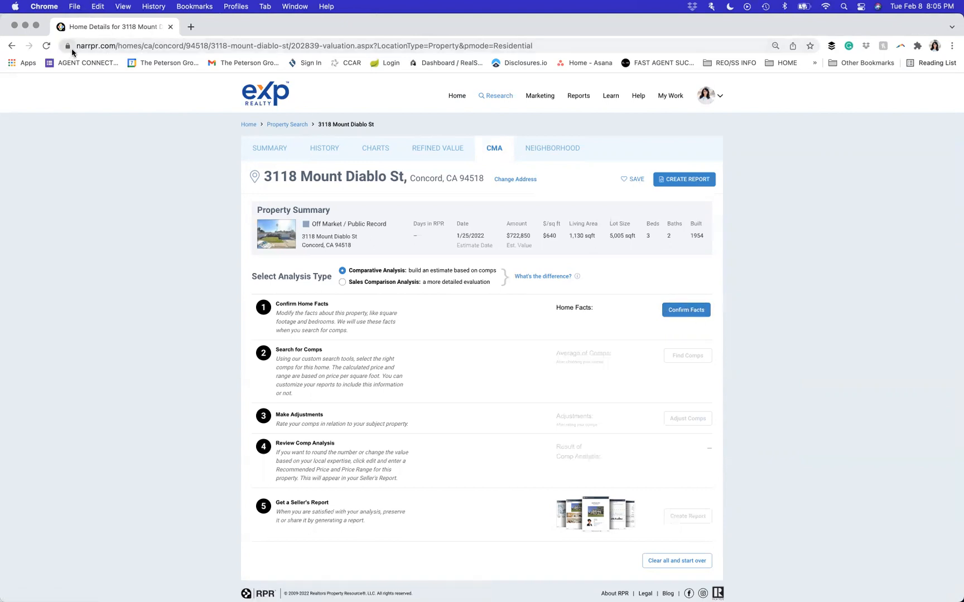
# - Enter 3 bedrooms, 2 total baths and 2 full baths in the home facts
pyautogui.click(685, 313)
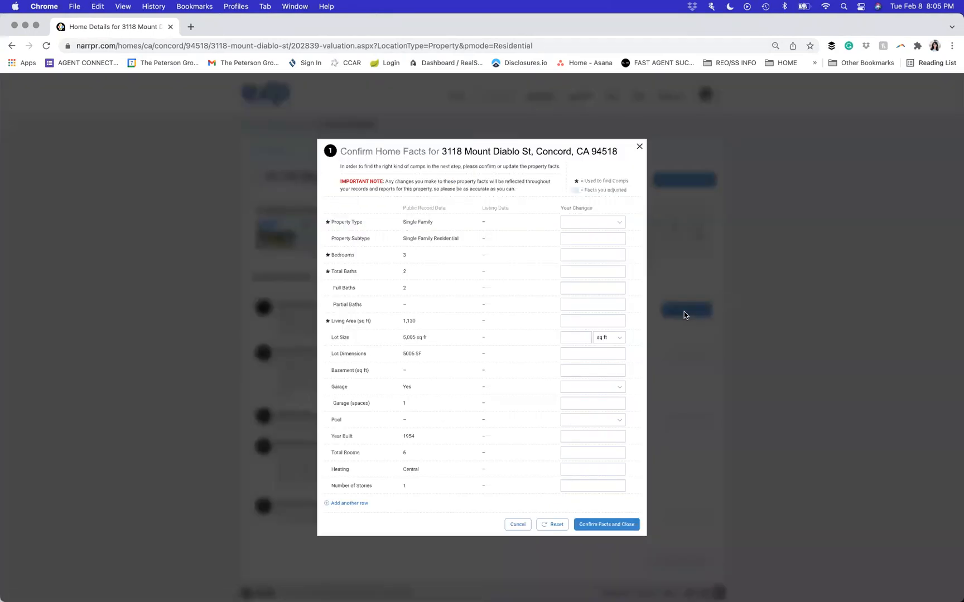
pyautogui.click(607, 254)
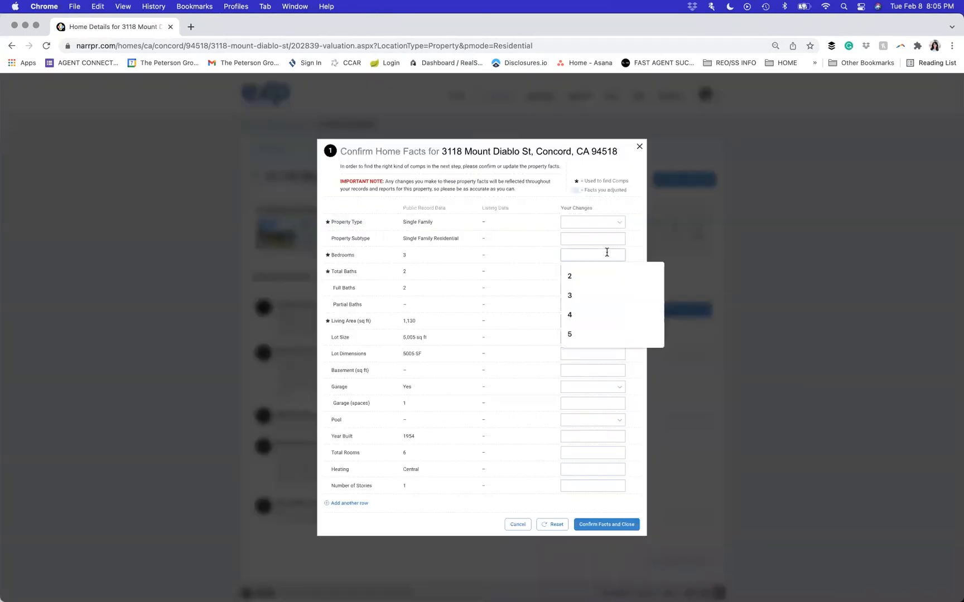
pyautogui.write('3')
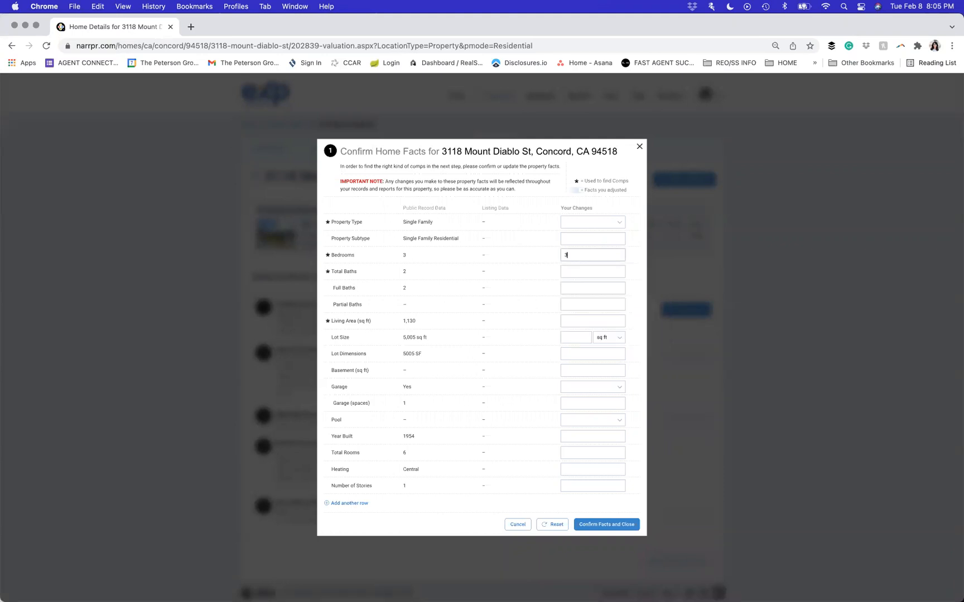
pyautogui.click(598, 266)
pyautogui.write('2')
pyautogui.click(598, 287)
pyautogui.write('2')
# - Enter a 1,130 sq ft living area and a 5,005 sq ft lot, then save the facts
pyautogui.click(596, 321)
pyautogui.write('13')
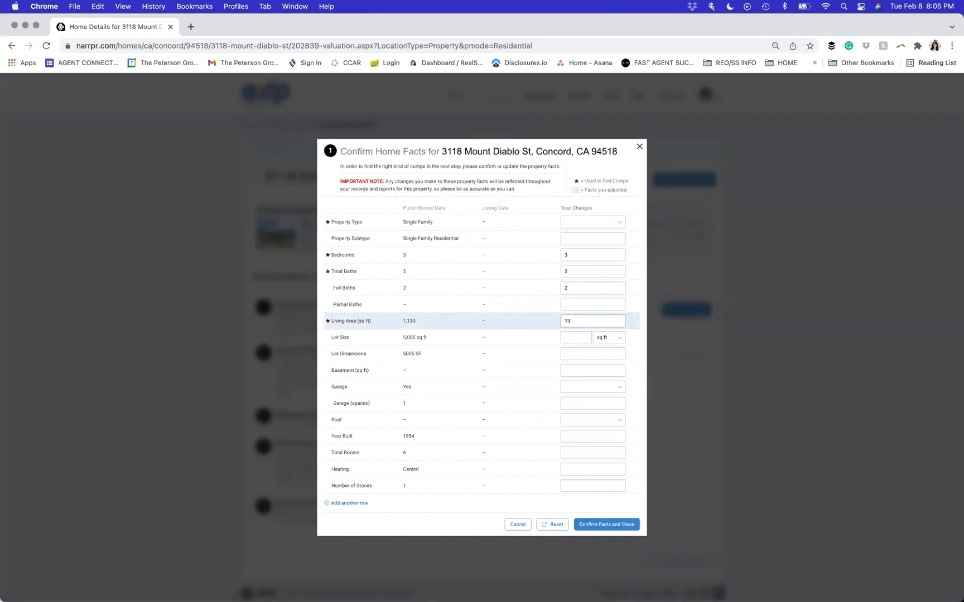
pyautogui.press('BackSpace')
pyautogui.write('130')
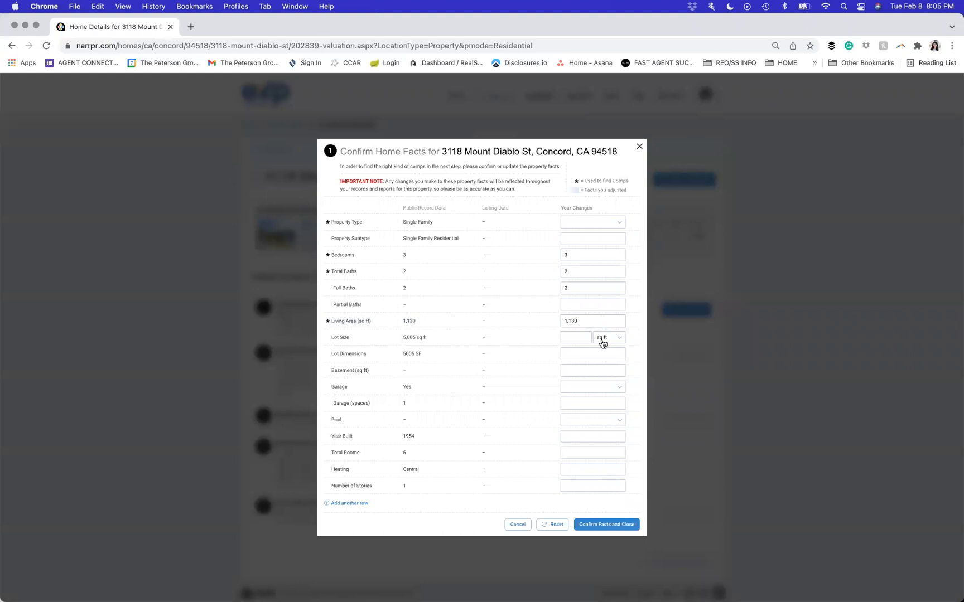
pyautogui.click(568, 337)
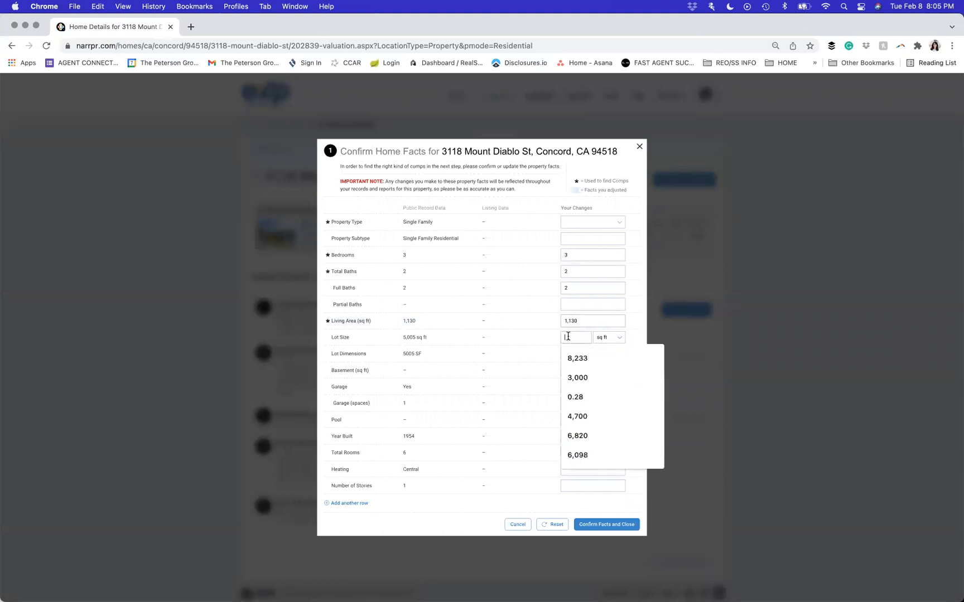
pyautogui.write('5005')
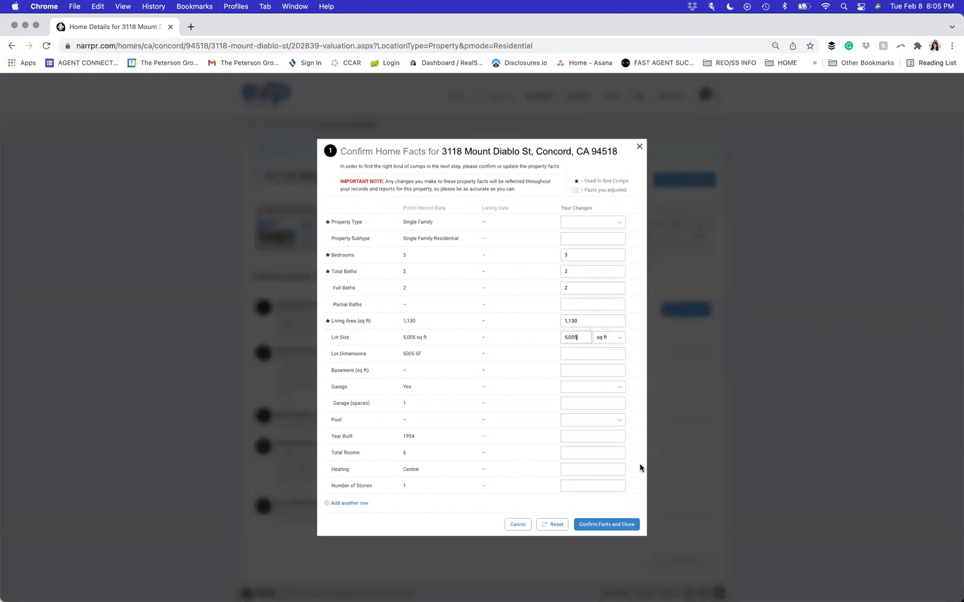
pyautogui.click(610, 527)
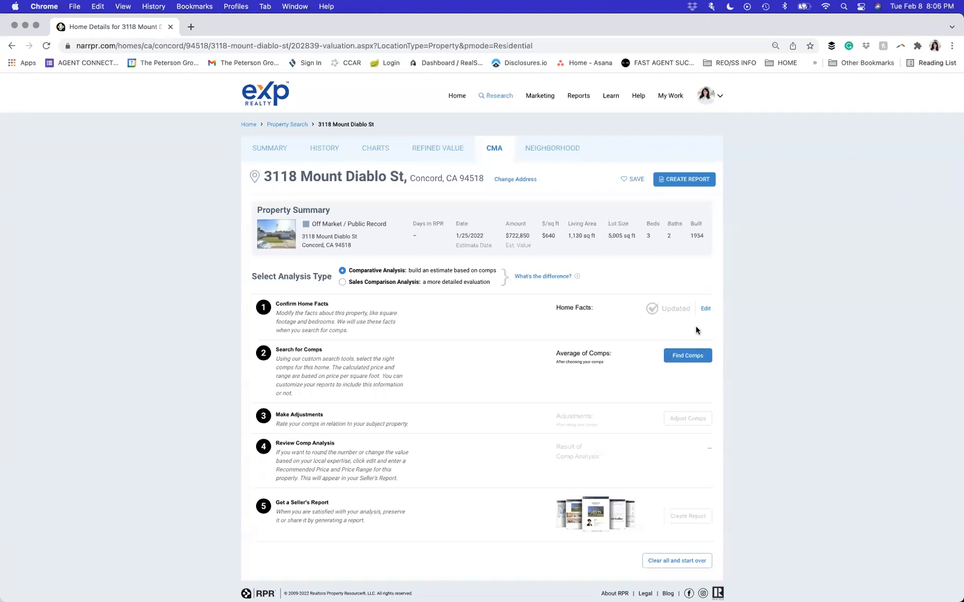
# - Start Find Comps, zoom the map out twice over Concord, and open the Draw a shape menu
pyautogui.click(701, 361)
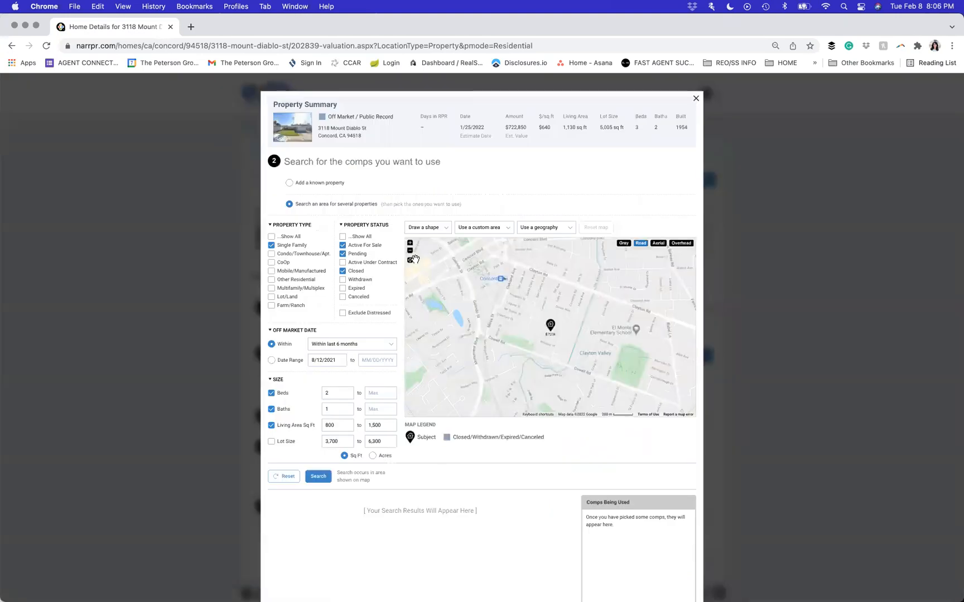
pyautogui.click(410, 251)
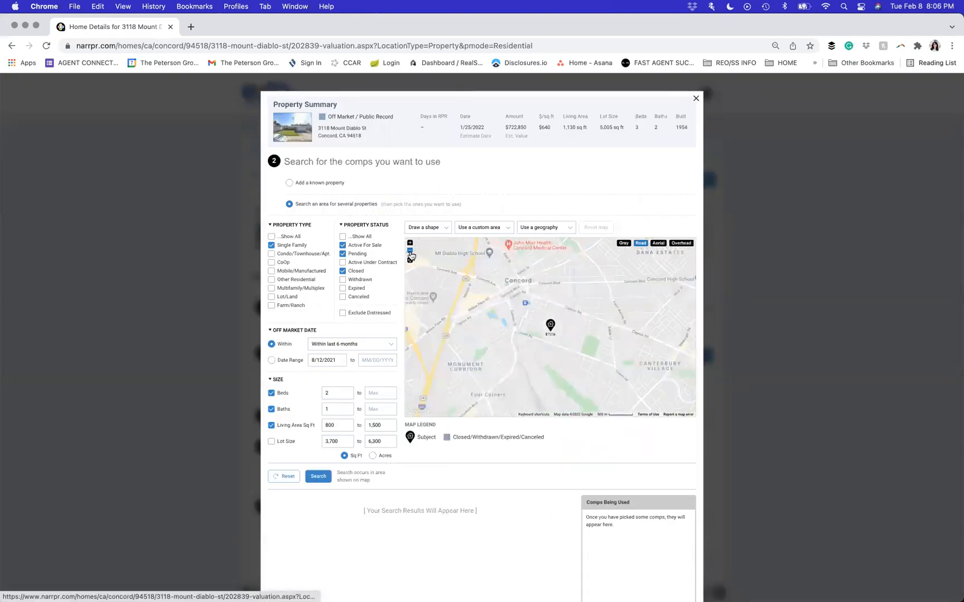
pyautogui.click(411, 253)
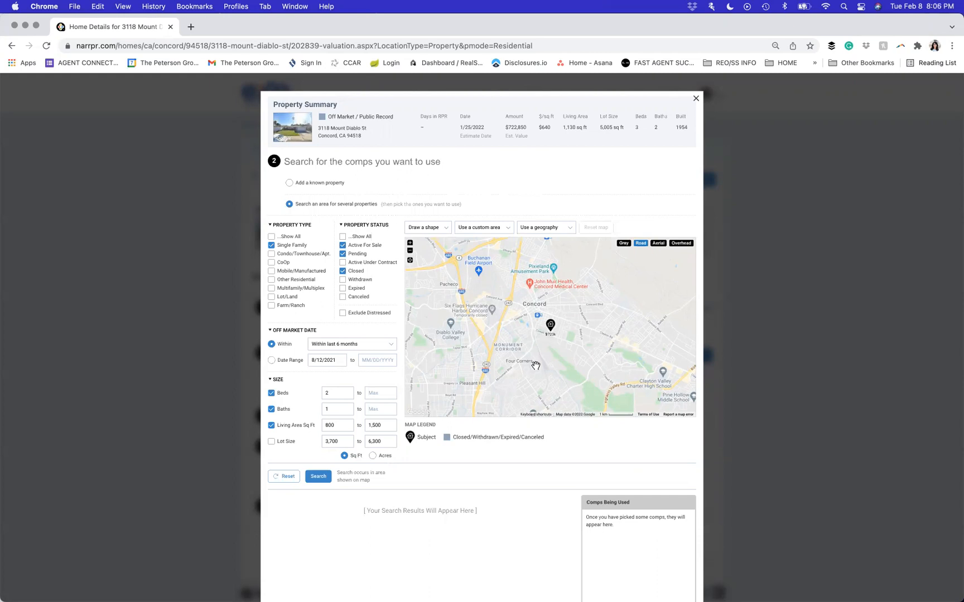
pyautogui.click(424, 230)
pyautogui.click(290, 183)
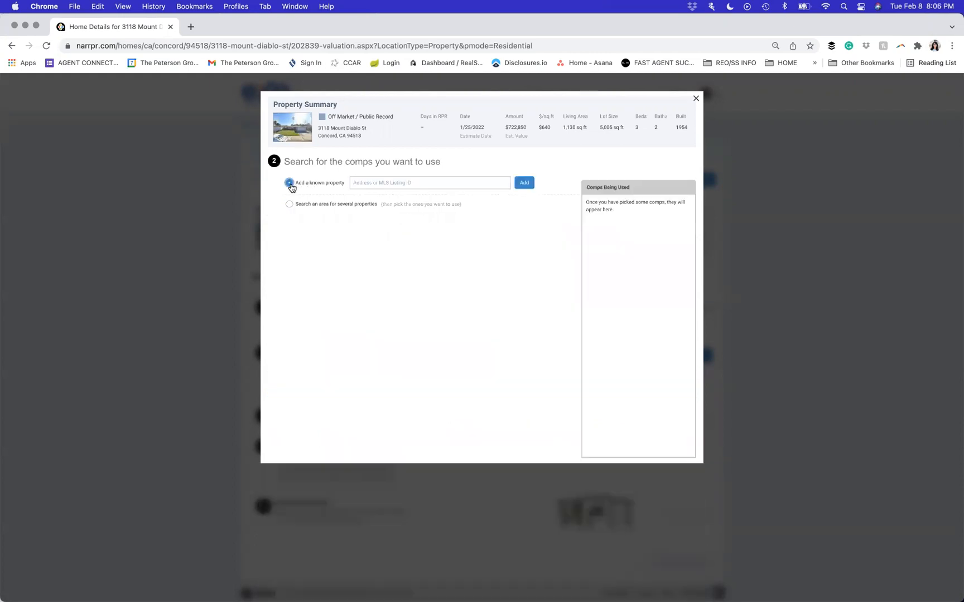
pyautogui.click(382, 184)
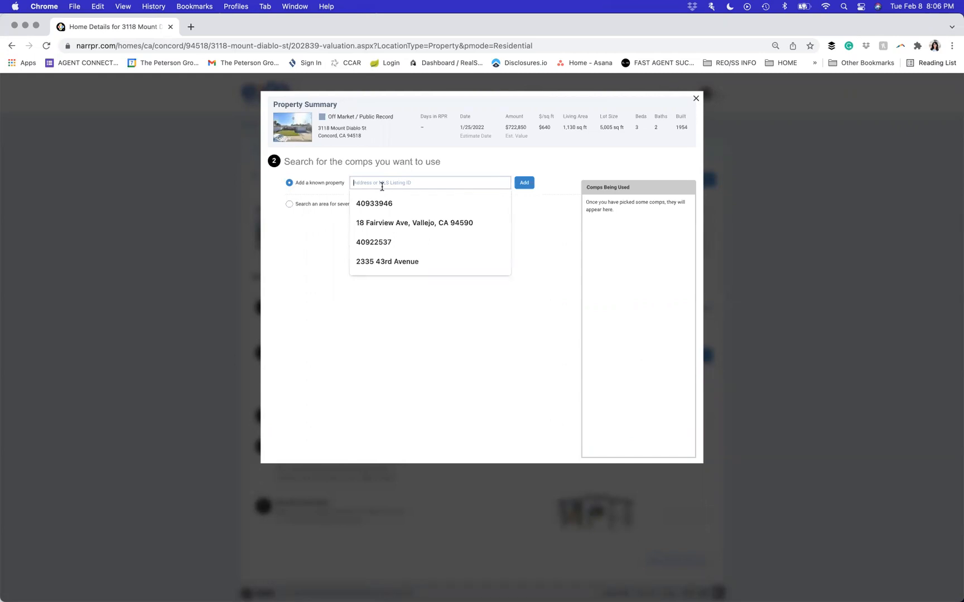
pyautogui.click(304, 208)
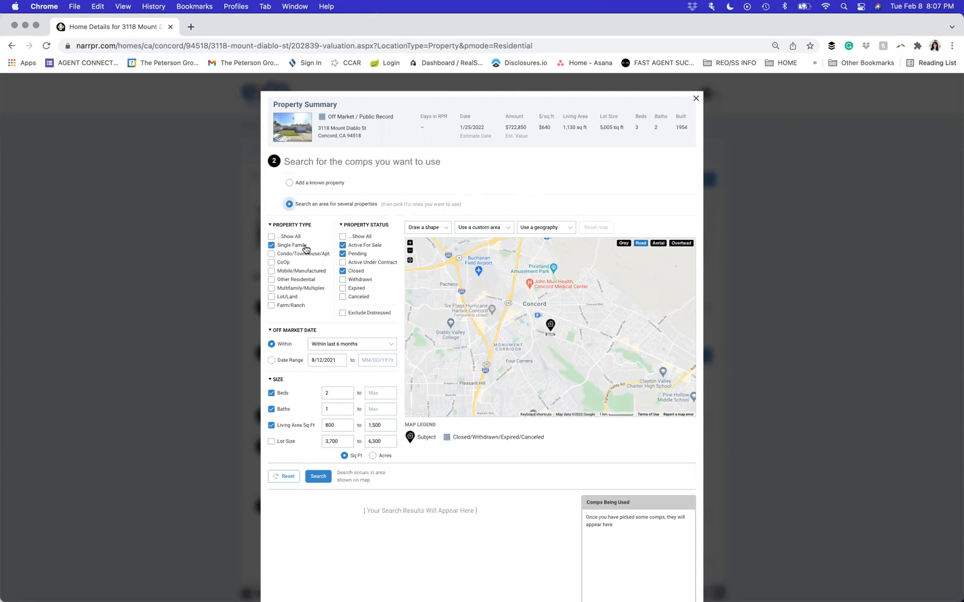
# - Exclude Active For Sale, include Active Under Contract, and keep comps off market within 6 months
pyautogui.click(378, 250)
pyautogui.click(376, 263)
pyautogui.click(342, 346)
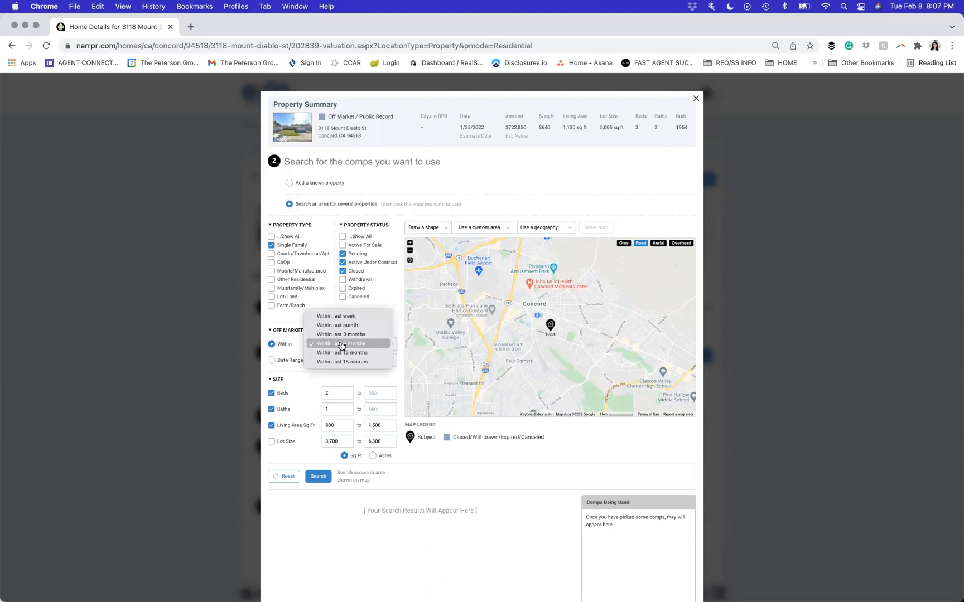
pyautogui.click(370, 344)
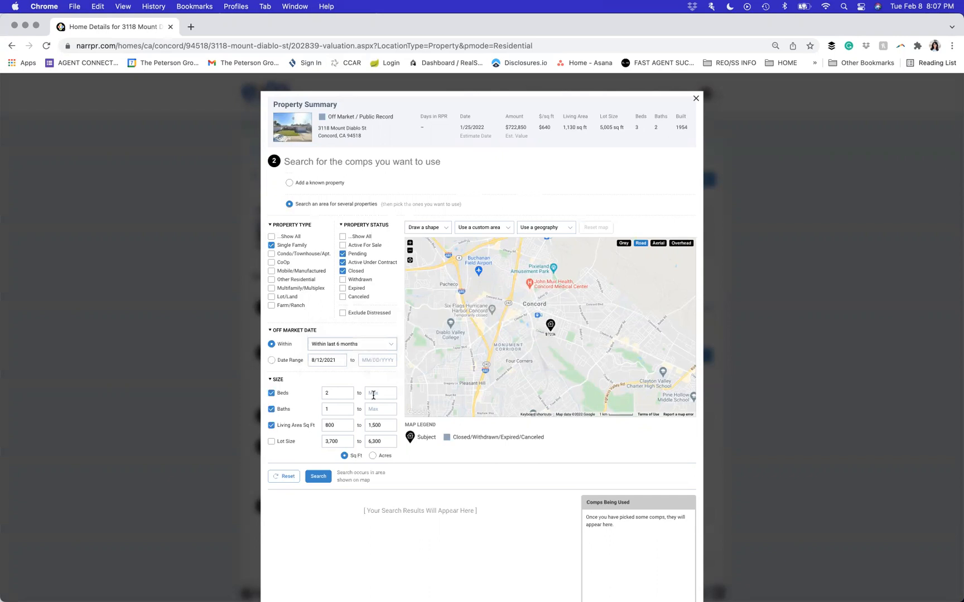
# - Cap beds at 3 and baths at 2, clearing the beds and baths minimums
pyautogui.click(374, 393)
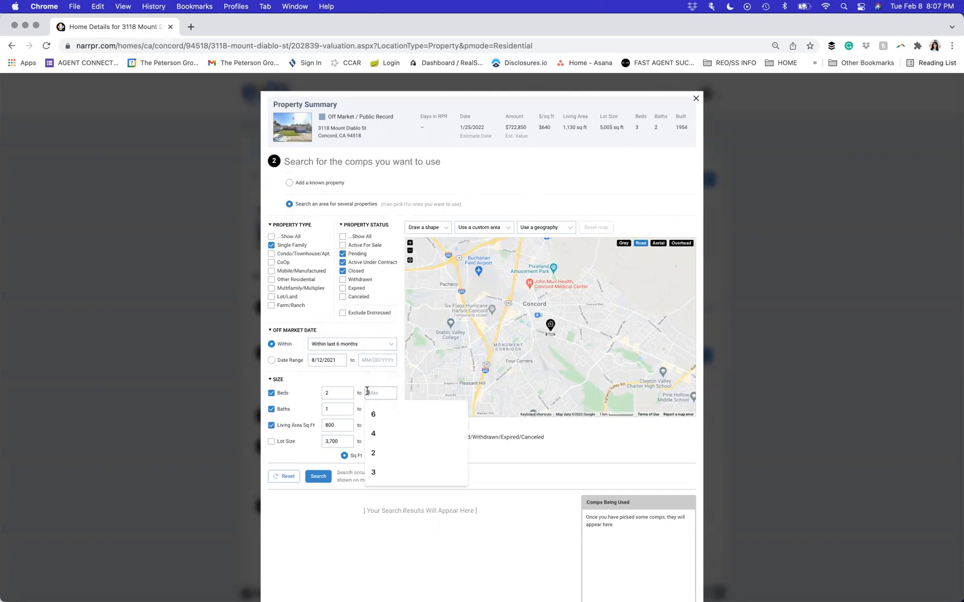
pyautogui.write('3')
pyautogui.click(370, 412)
pyautogui.write('2')
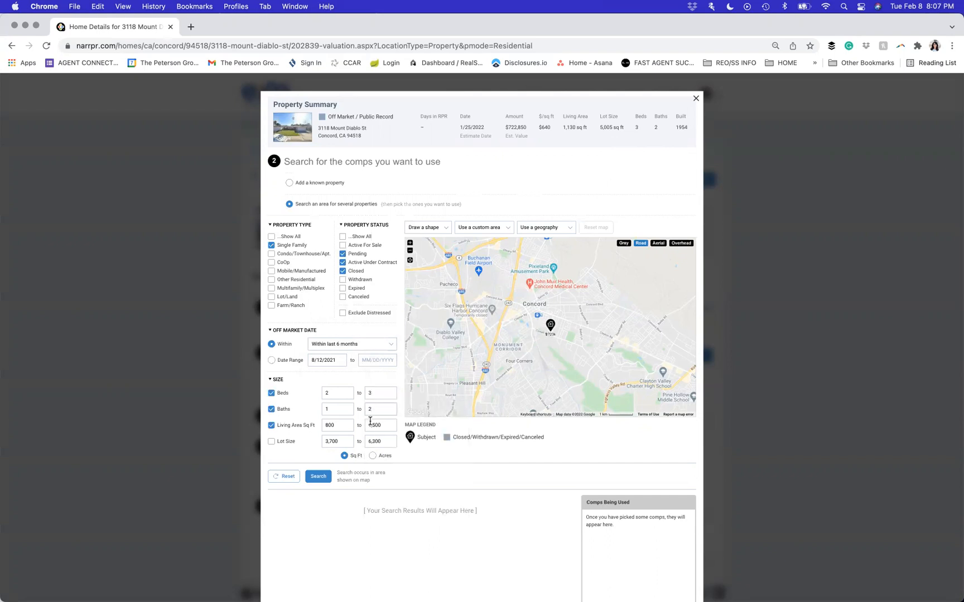
pyautogui.click(337, 411)
pyautogui.press('BackSpace')
pyautogui.click(343, 391)
pyautogui.press('BackSpace')
pyautogui.press('BackSpace')
pyautogui.press('BackSpace')
pyautogui.press('BackSpace')
# - Leave the living area minimum empty and move to the living area maximum
pyautogui.press('Tab')
pyautogui.click(337, 426)
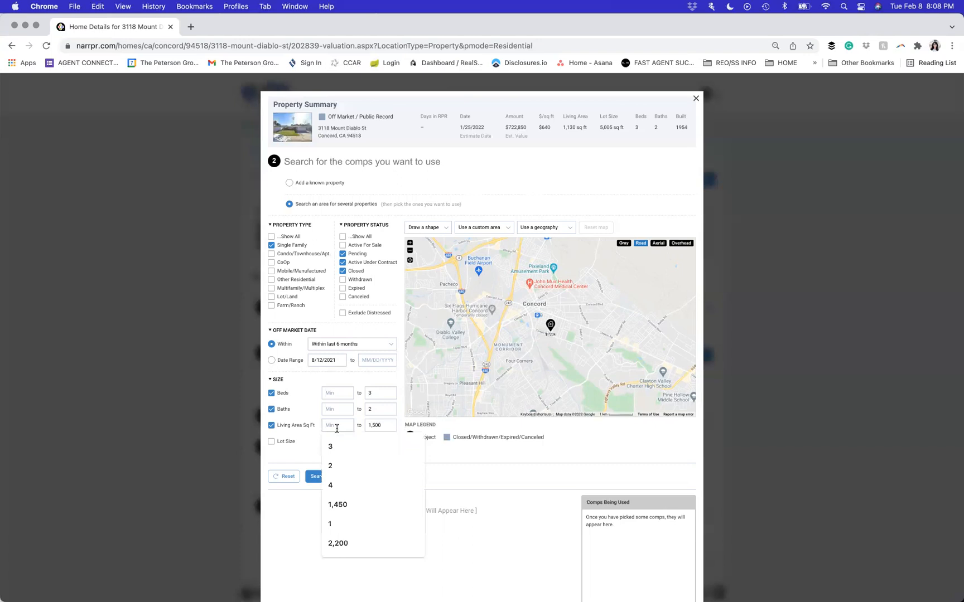
pyautogui.click(371, 424)
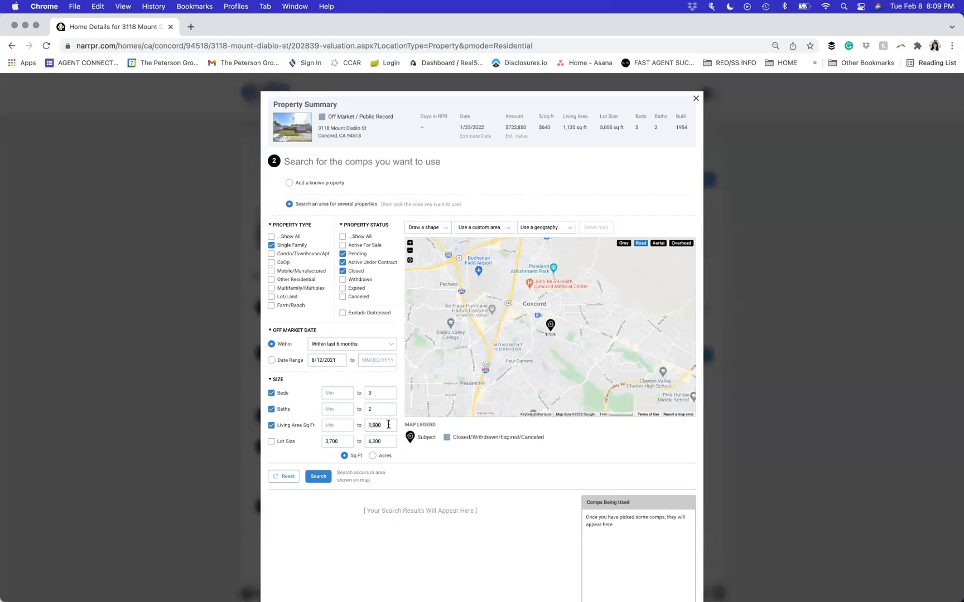
# - Delete the 3,700 lot size minimum, enable Lot Size, and set its maximum to 7500
pyautogui.doubleClick(340, 444)
pyautogui.press('BackSpace')
pyautogui.click(293, 446)
pyautogui.write('7500')
# - Draw a 0.5-mile radius around the subject property and search that area for comps
pyautogui.click(438, 228)
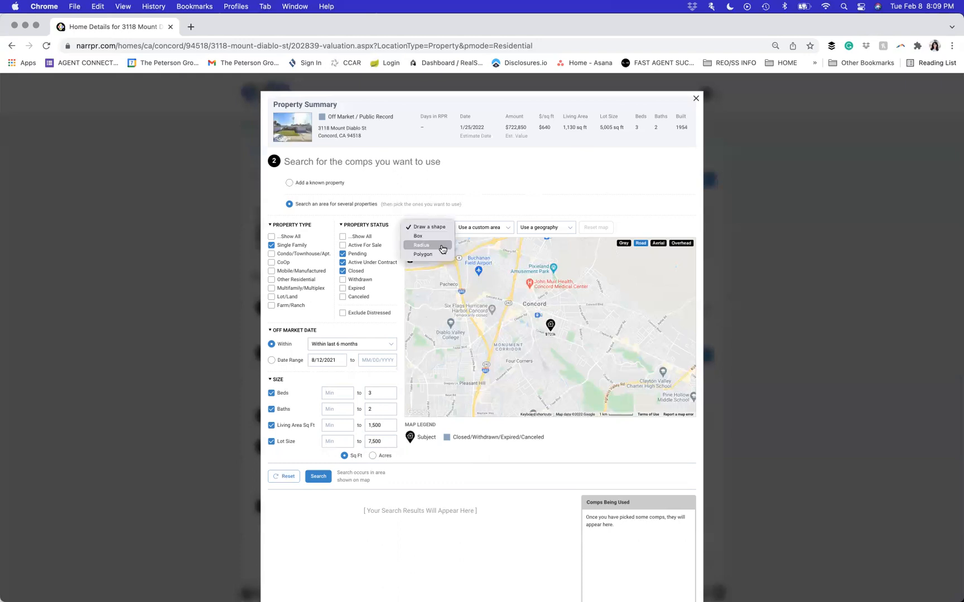
pyautogui.click(440, 245)
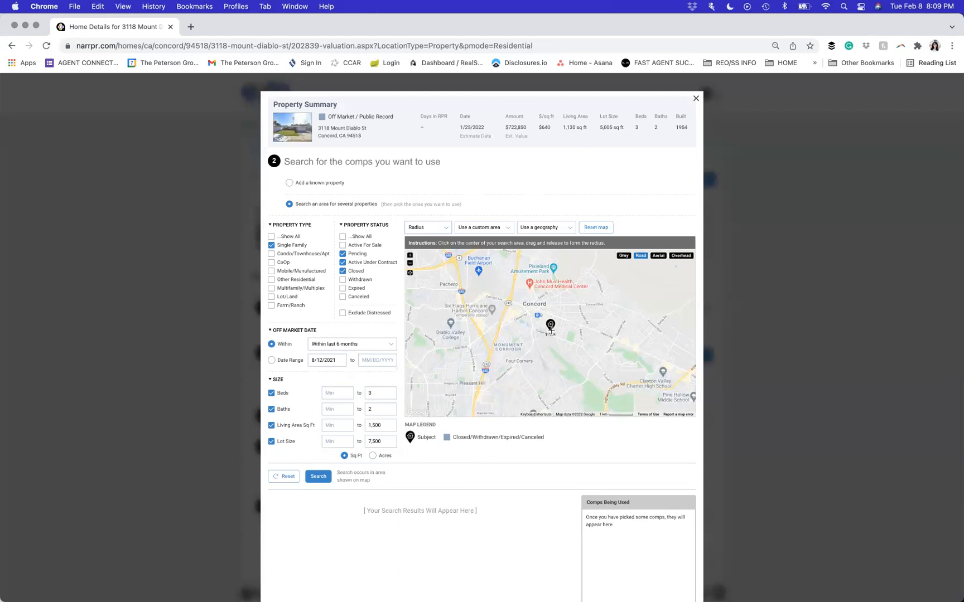
pyautogui.moveTo(550, 330); pyautogui.dragTo(556, 349)
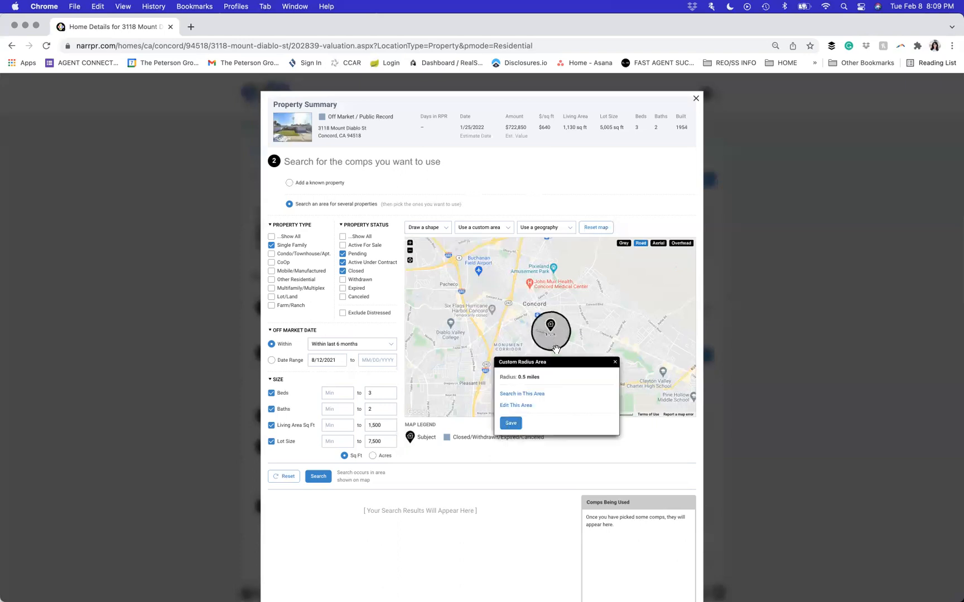
pyautogui.click(523, 394)
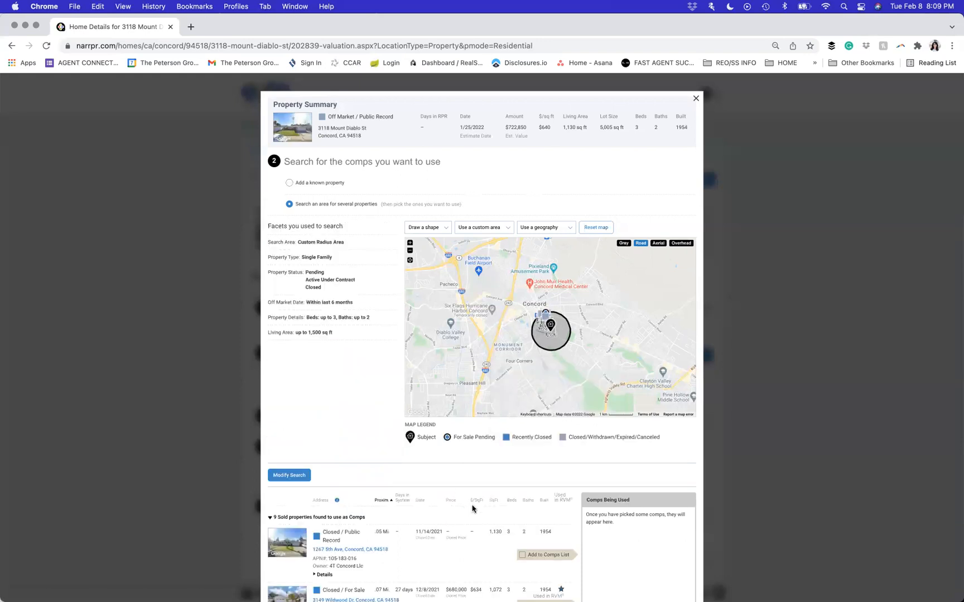
# - Sort the 9 sold comps by price from $750,000 down to $658,000 and scroll through them
pyautogui.scroll(-1, 472, 508)
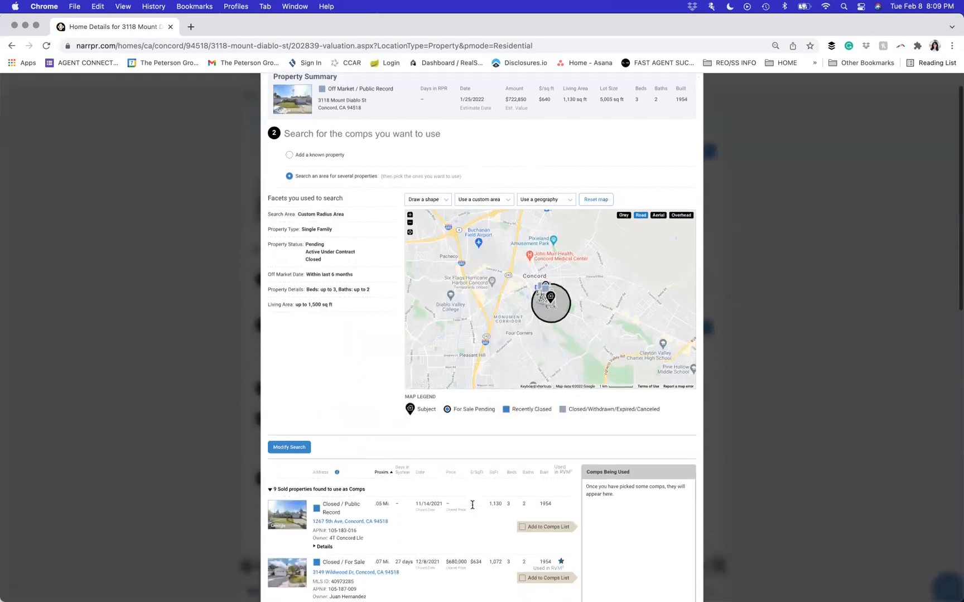
pyautogui.click(450, 473)
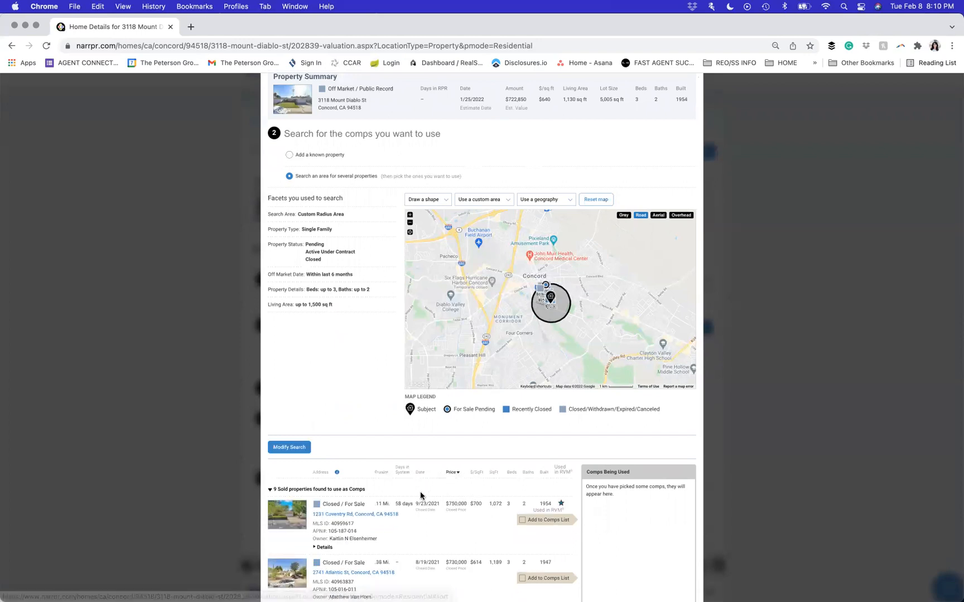
pyautogui.scroll(-3, 420, 493)
pyautogui.scroll(-1, 421, 495)
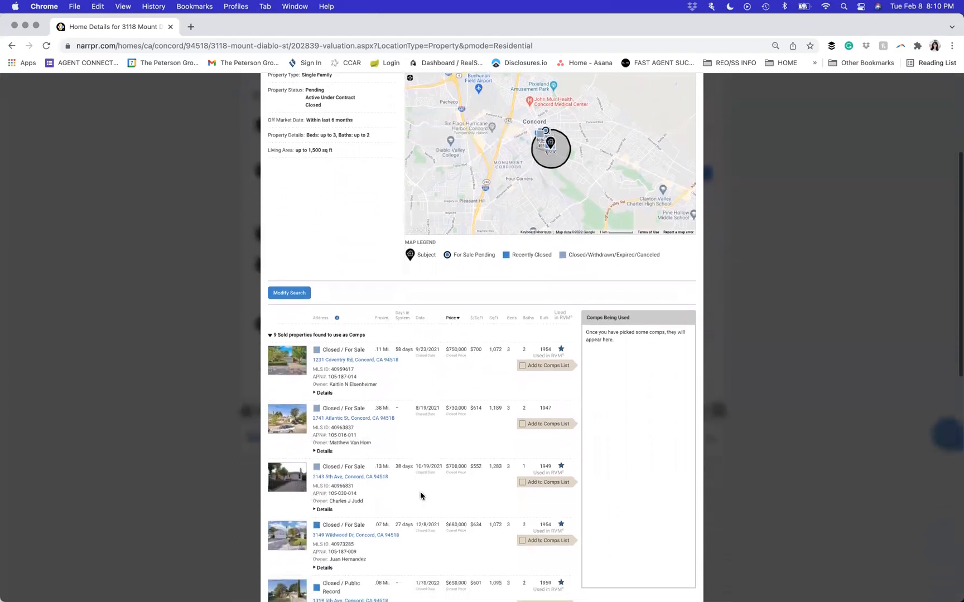
pyautogui.scroll(-1, 449, 401)
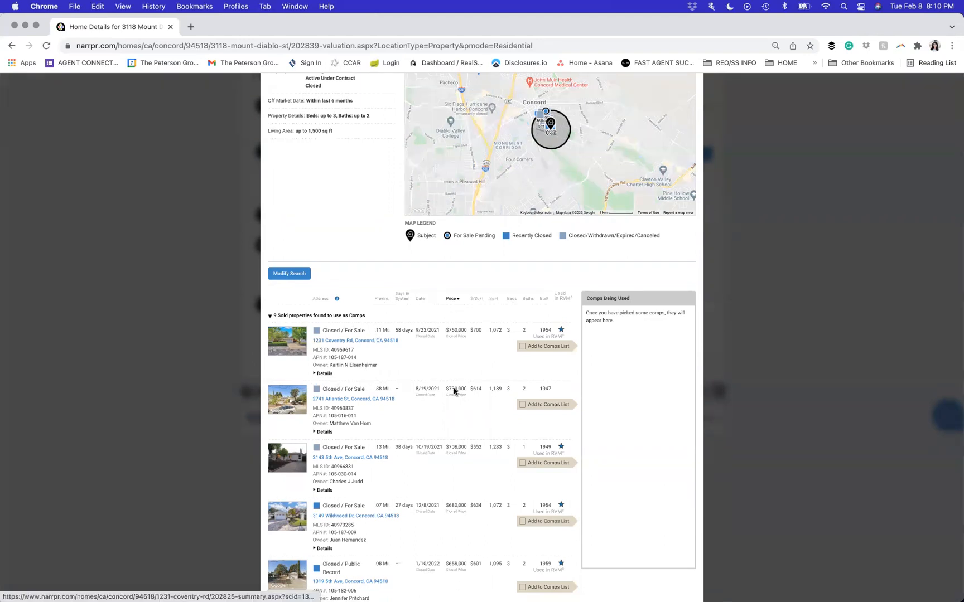
pyautogui.click(324, 374)
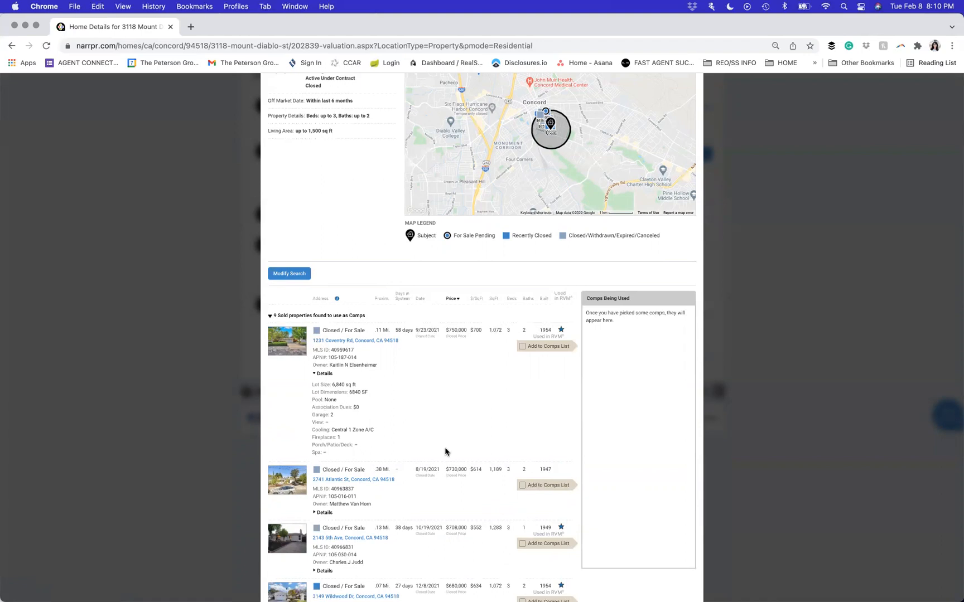
pyautogui.click(371, 345)
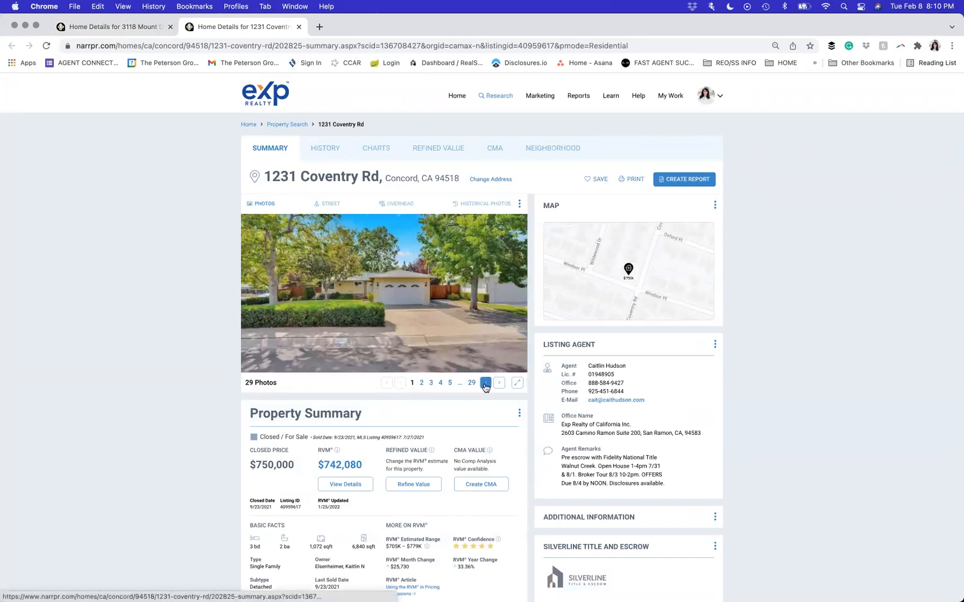
pyautogui.click(485, 384)
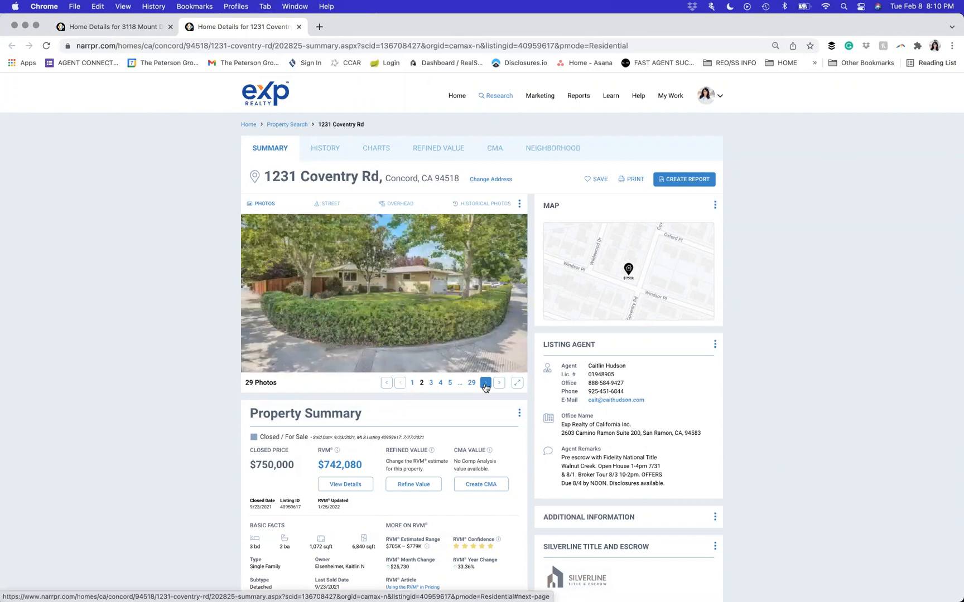
pyautogui.click(485, 383)
pyautogui.click(486, 385)
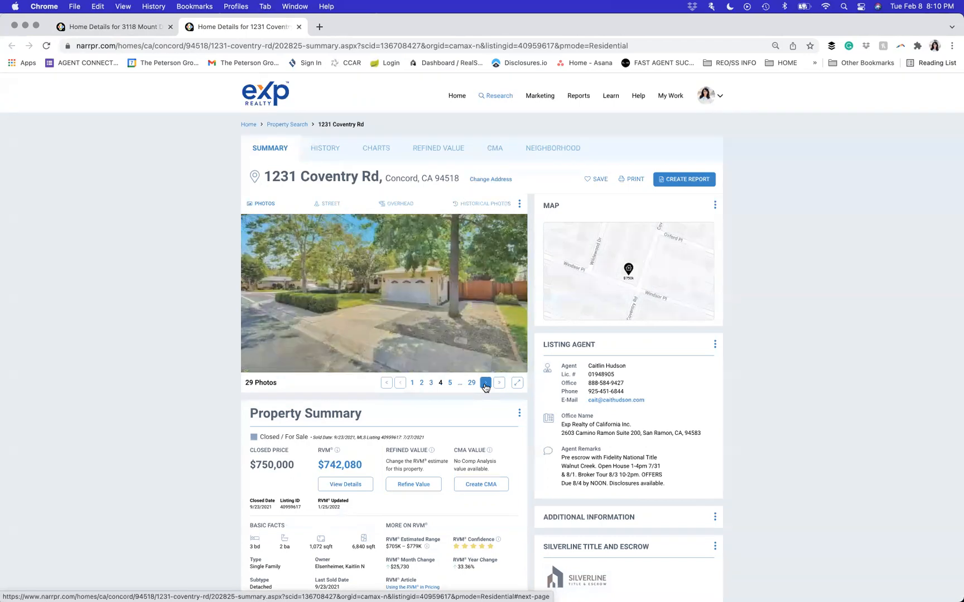
pyautogui.click(485, 385)
pyautogui.click(485, 385)
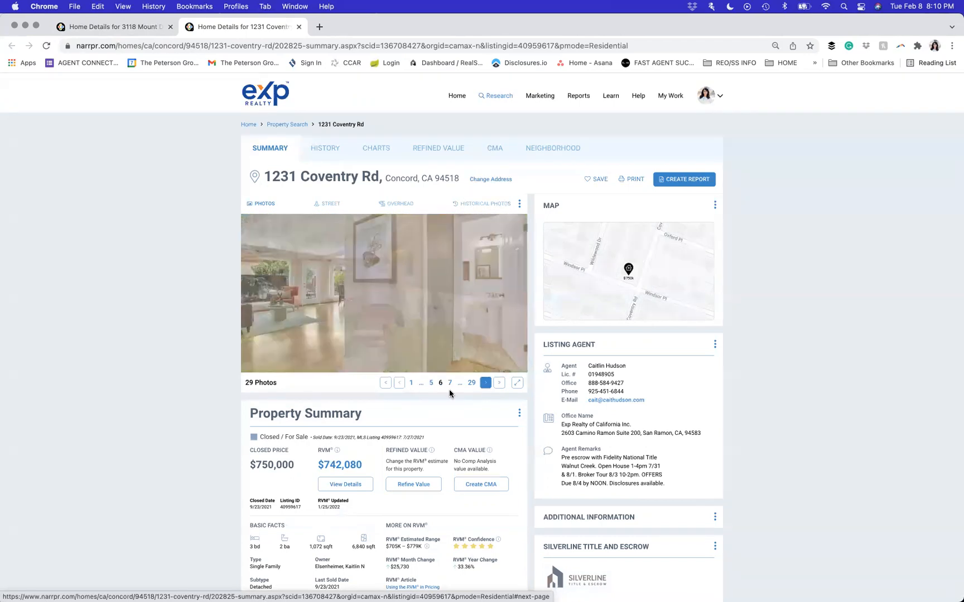
pyautogui.moveTo(370, 442); pyautogui.dragTo(412, 444)
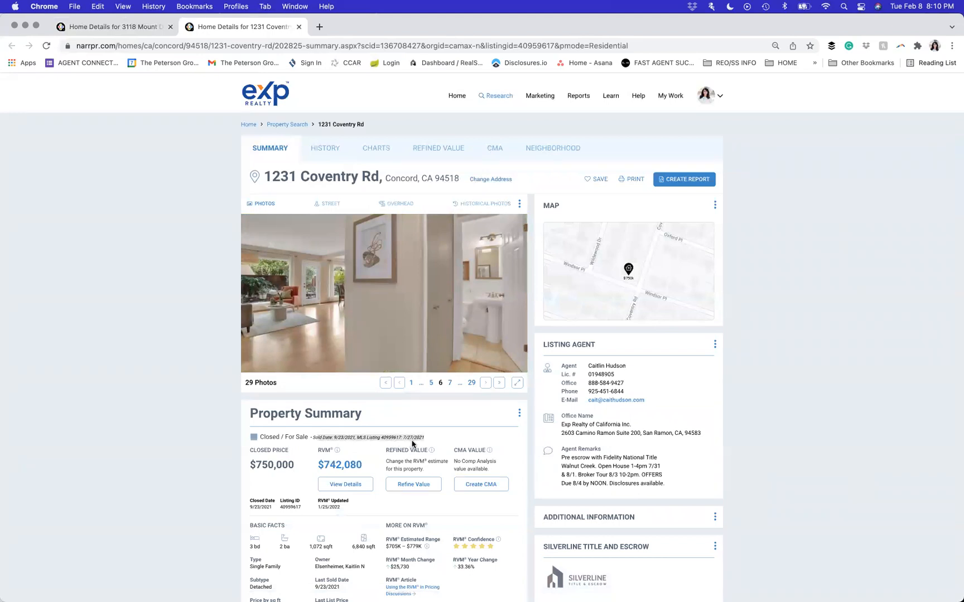
pyautogui.click(487, 386)
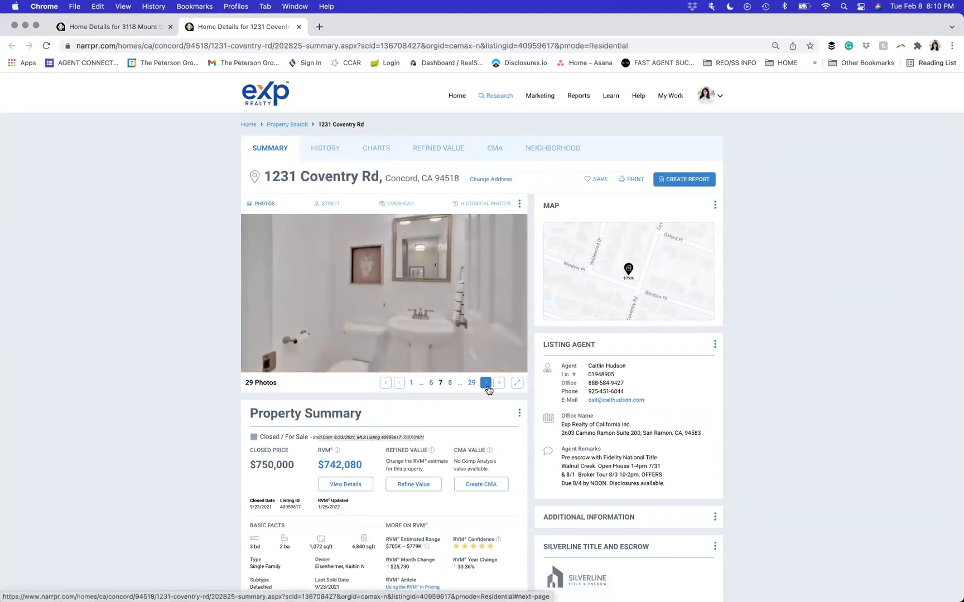
pyautogui.click(486, 385)
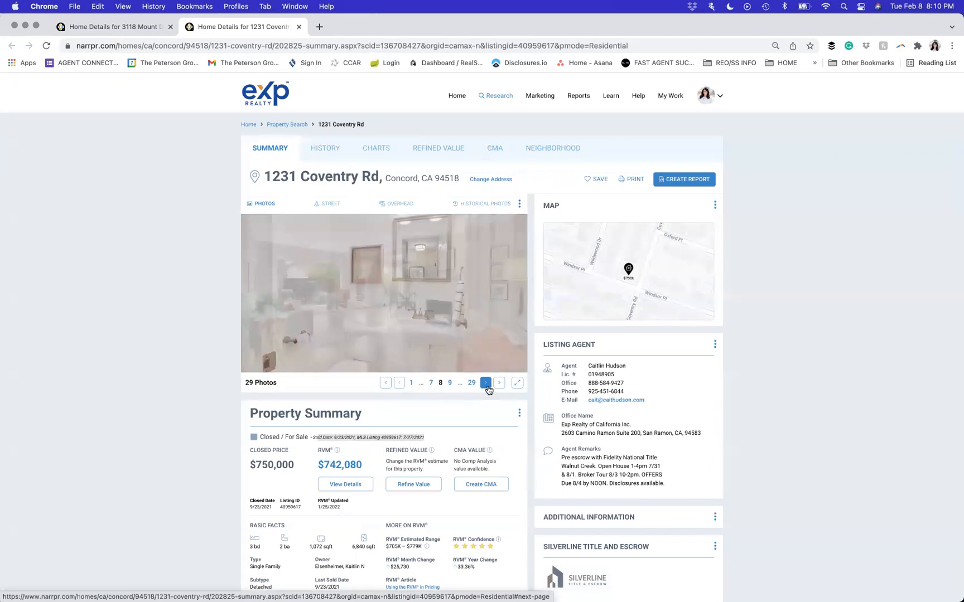
pyautogui.click(486, 385)
pyautogui.click(486, 385)
pyautogui.click(487, 385)
pyautogui.click(487, 385)
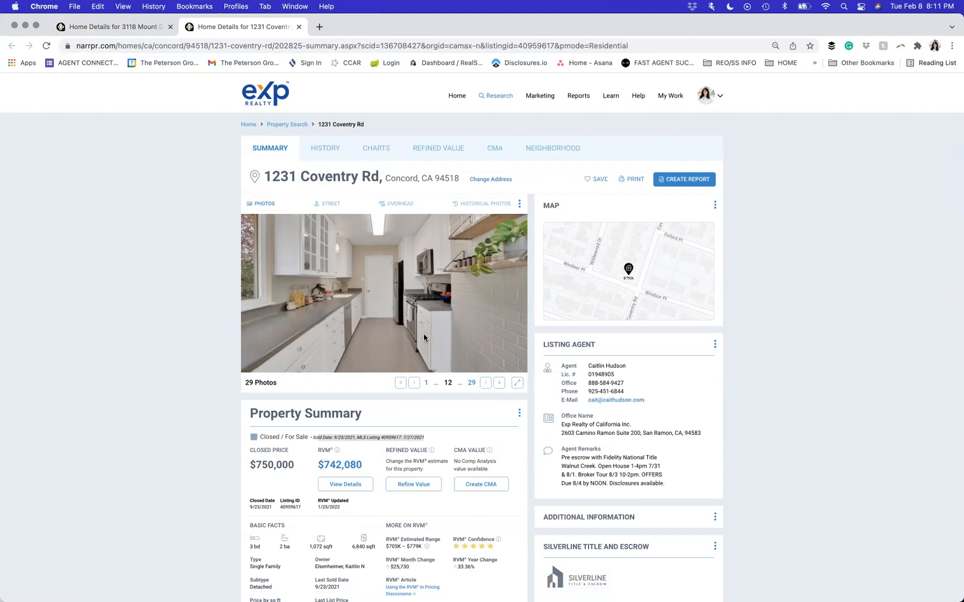
pyautogui.click(137, 31)
pyautogui.scroll(-3, 404, 311)
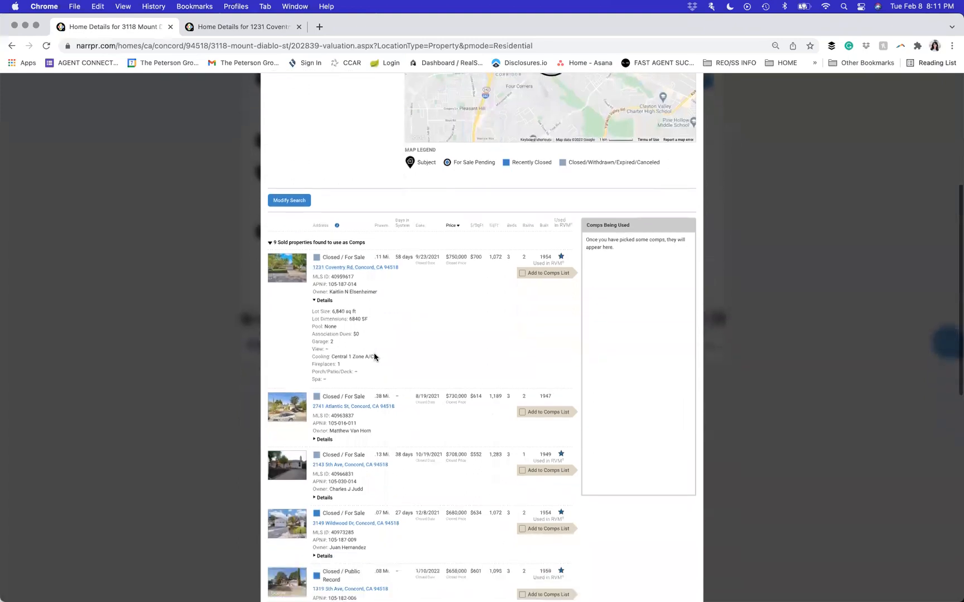
pyautogui.click(372, 402)
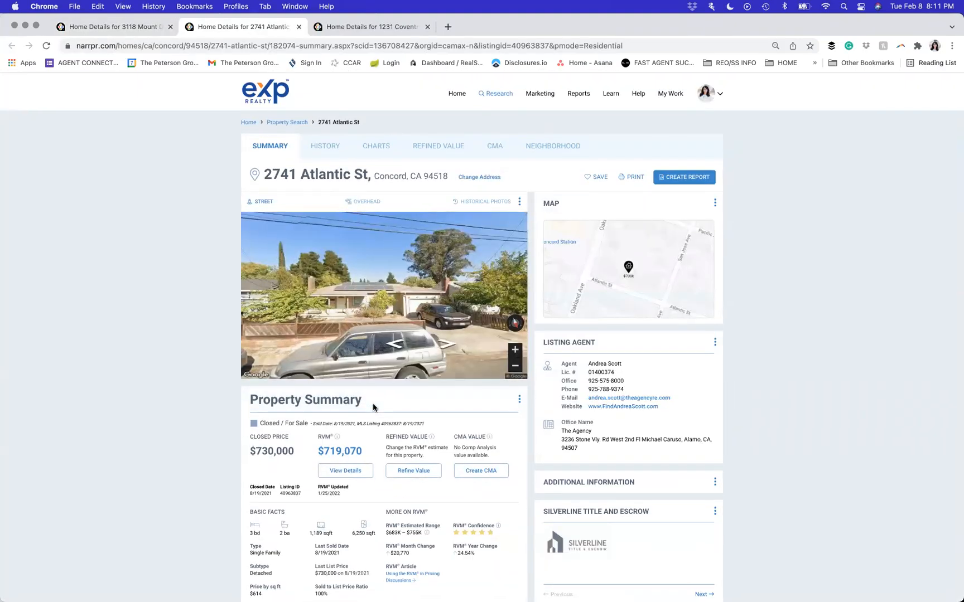
pyautogui.scroll(-2, 372, 404)
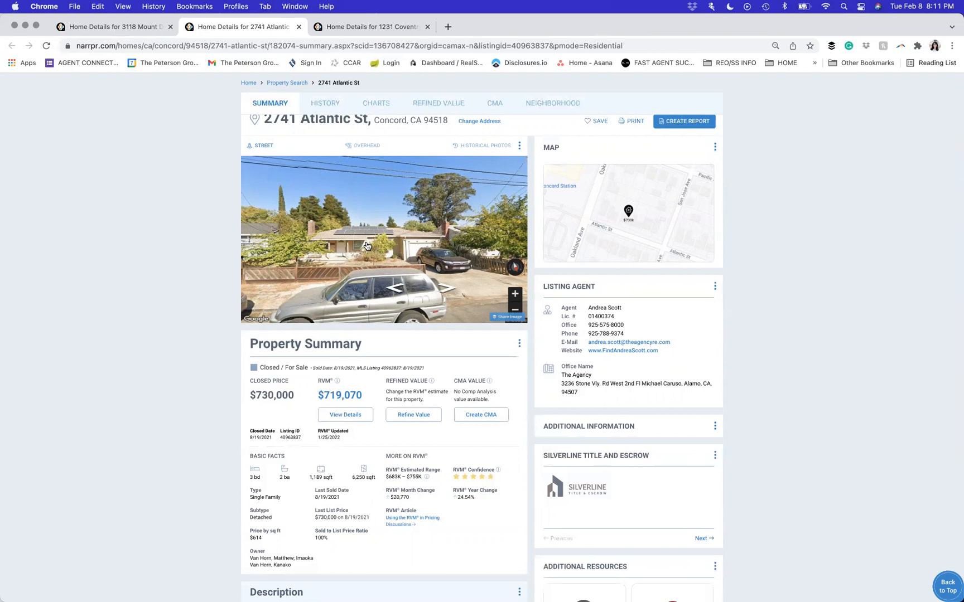
pyautogui.scroll(1, 367, 246)
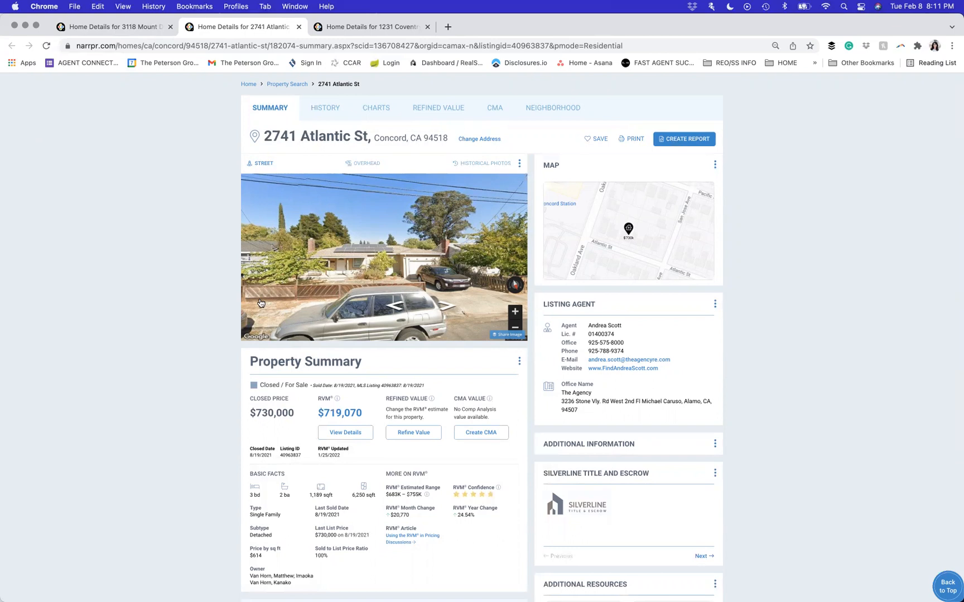
pyautogui.click(440, 308)
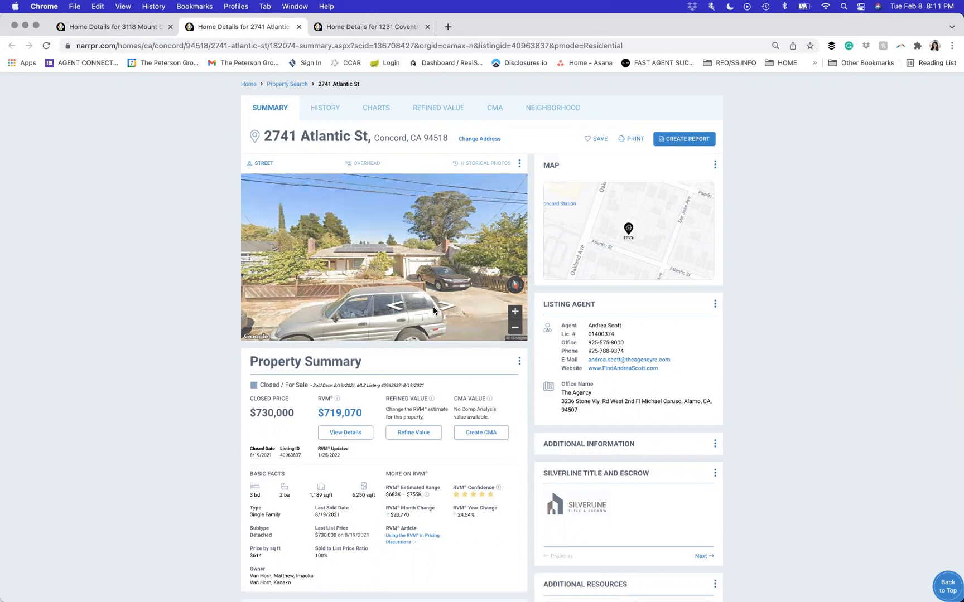
pyautogui.click(135, 30)
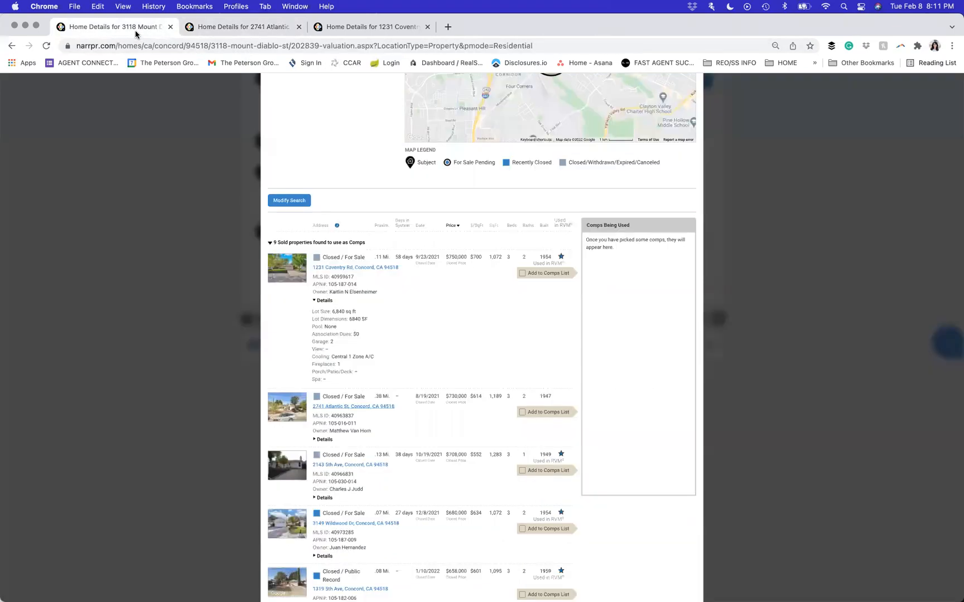
pyautogui.scroll(-2, 416, 302)
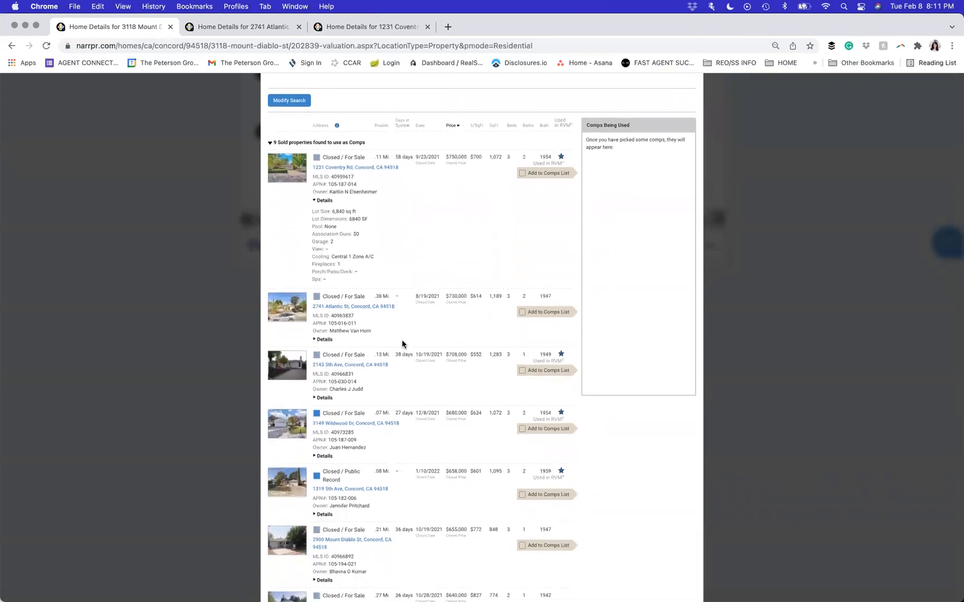
pyautogui.scroll(-1, 402, 341)
pyautogui.scroll(-1, 402, 342)
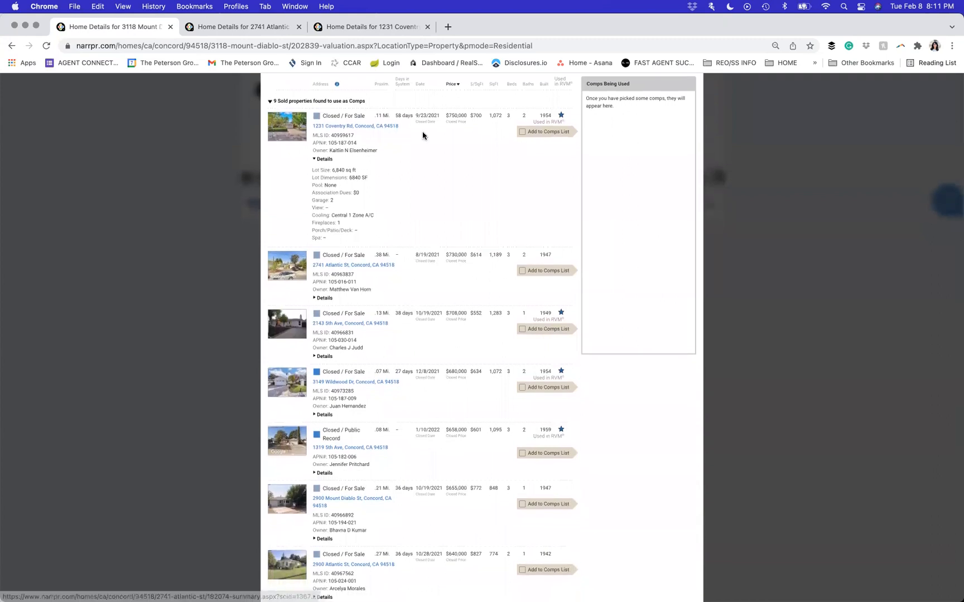
pyautogui.click(521, 132)
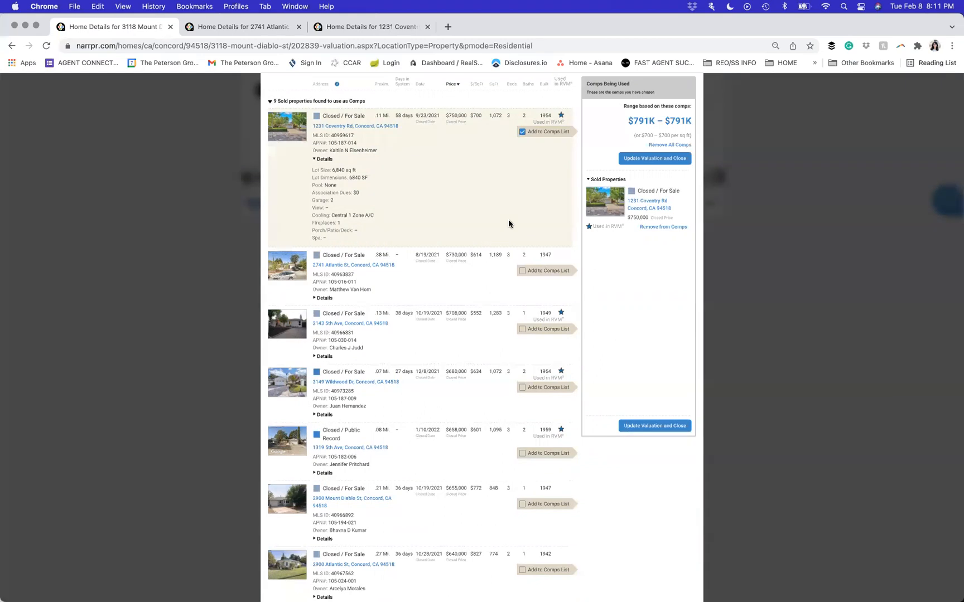
pyautogui.scroll(-2, 508, 224)
pyautogui.scroll(-1, 508, 219)
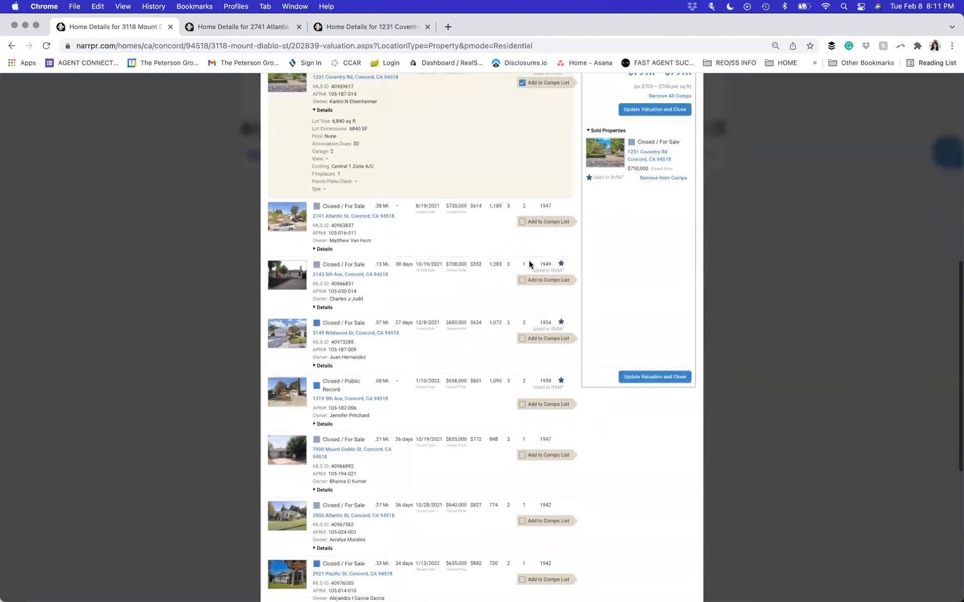
pyautogui.click(523, 339)
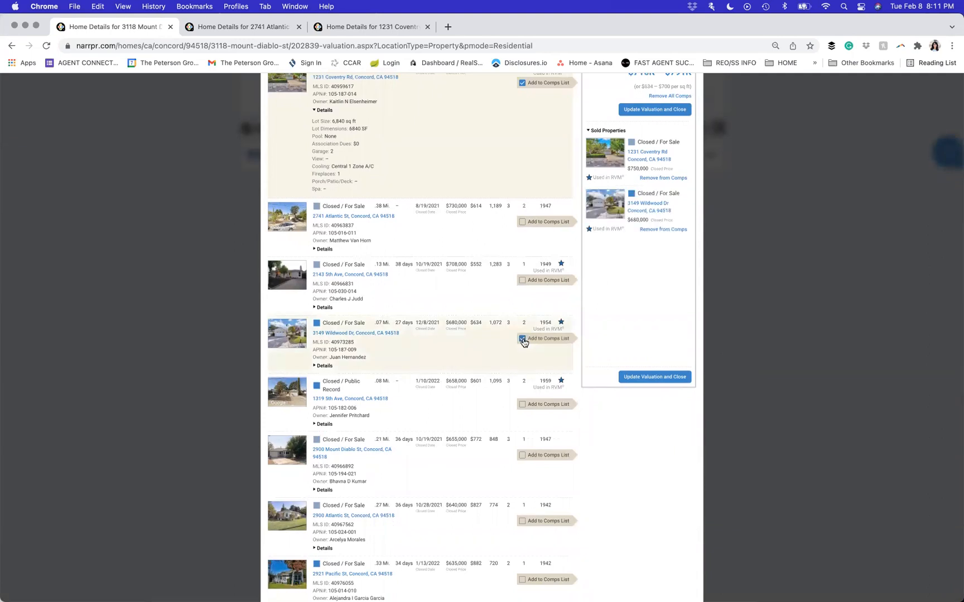
pyautogui.scroll(-3, 492, 354)
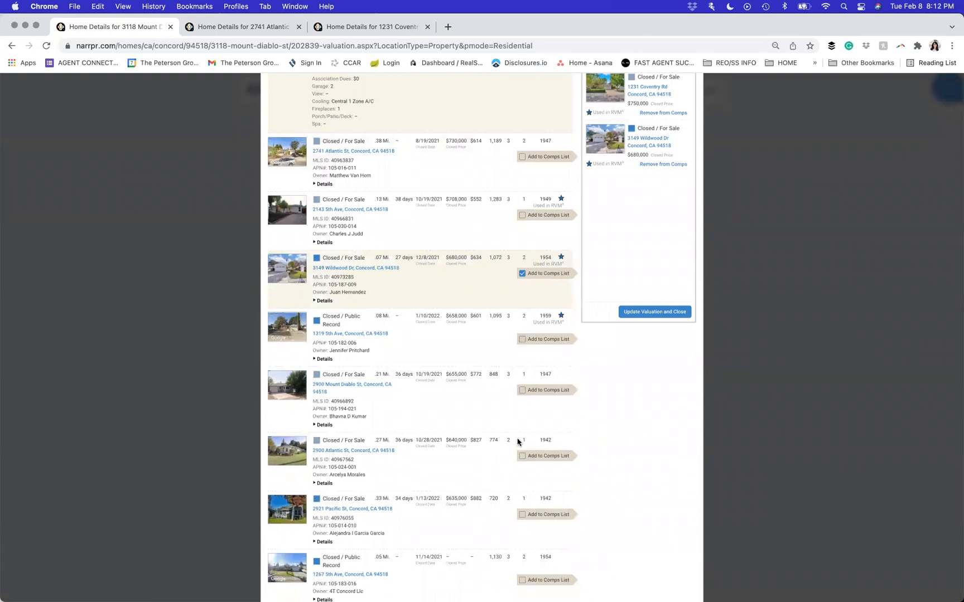
pyautogui.moveTo(485, 442); pyautogui.dragTo(462, 441)
pyautogui.click(446, 440)
pyautogui.scroll(5, 465, 440)
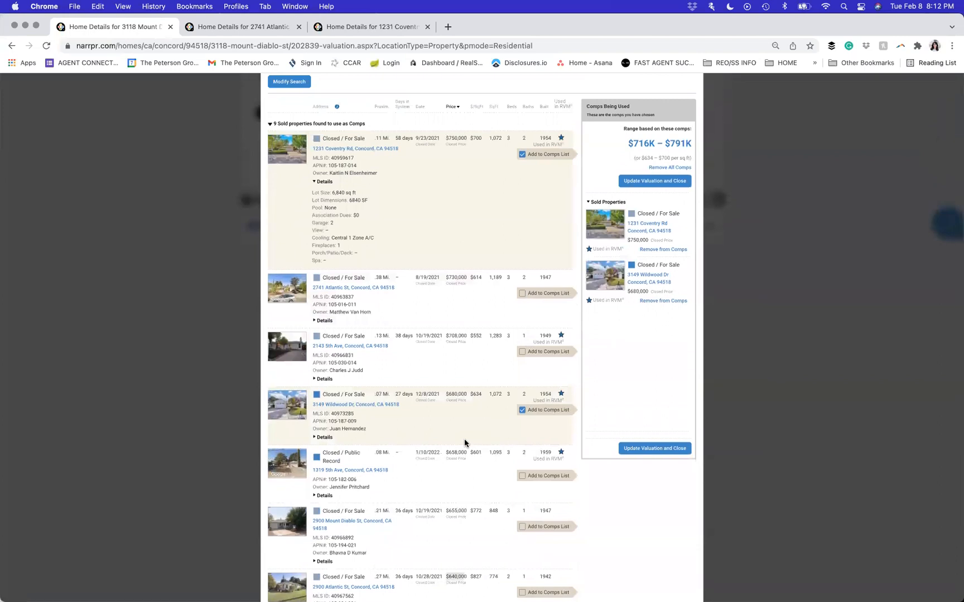
pyautogui.scroll(-5, 464, 440)
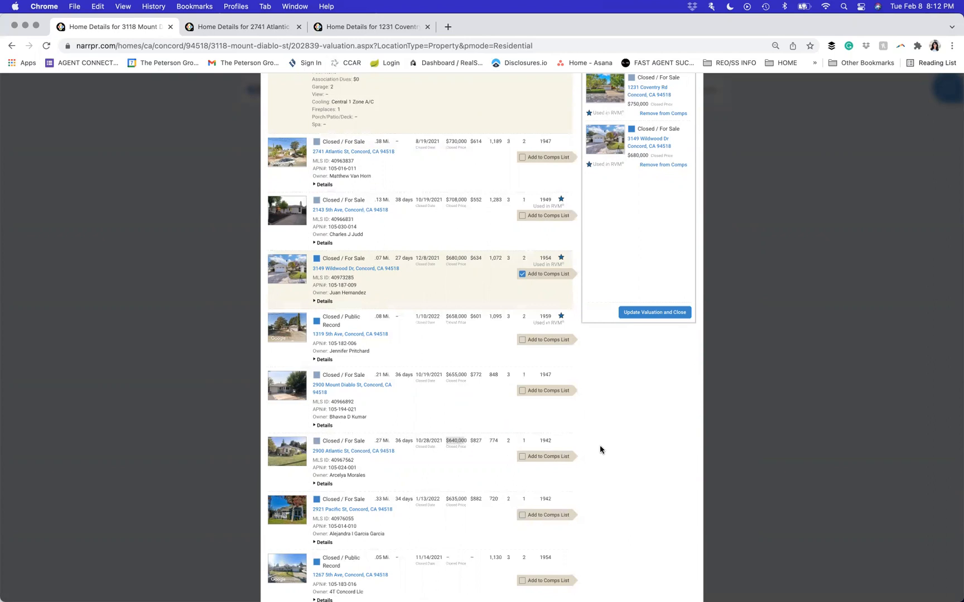
pyautogui.scroll(-1, 593, 459)
pyautogui.scroll(-1, 593, 459)
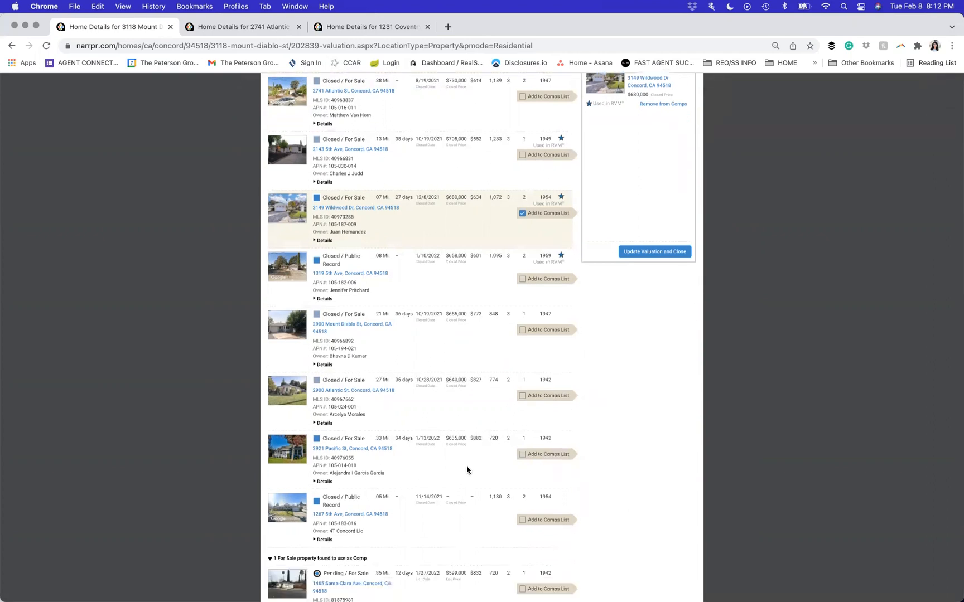
pyautogui.scroll(-3, 469, 475)
pyautogui.scroll(-4, 468, 476)
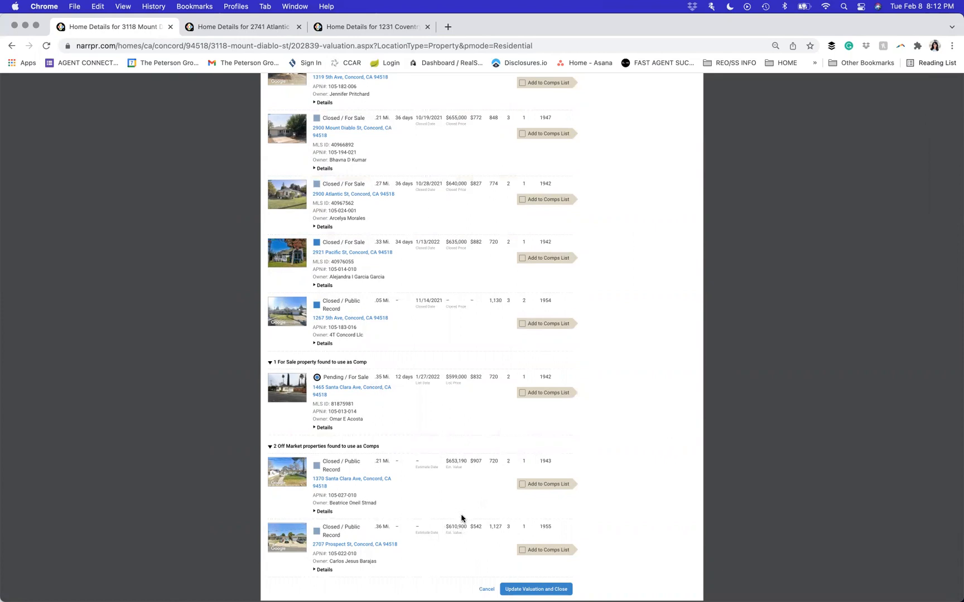
pyautogui.scroll(5, 633, 399)
pyautogui.scroll(4, 633, 398)
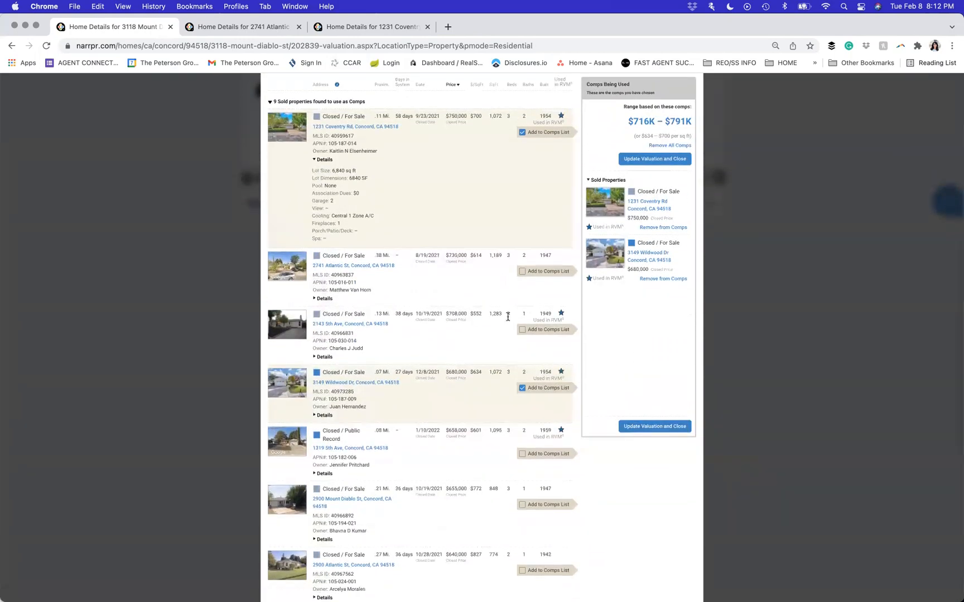
pyautogui.click(378, 325)
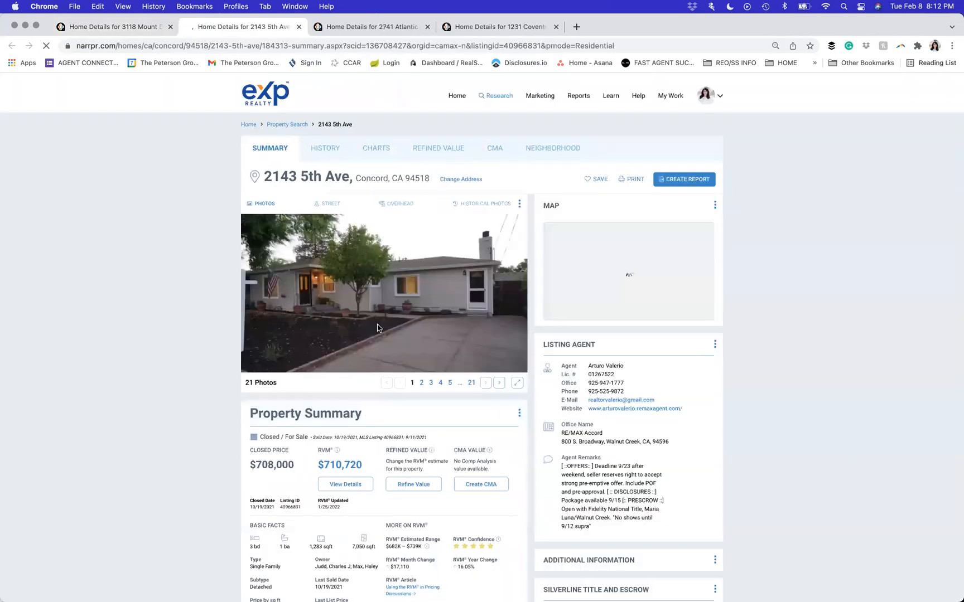
pyautogui.click(484, 385)
pyautogui.click(485, 386)
pyautogui.click(485, 385)
pyautogui.click(485, 385)
pyautogui.click(485, 385)
pyautogui.click(484, 385)
pyautogui.click(485, 385)
pyautogui.click(485, 385)
pyautogui.click(484, 385)
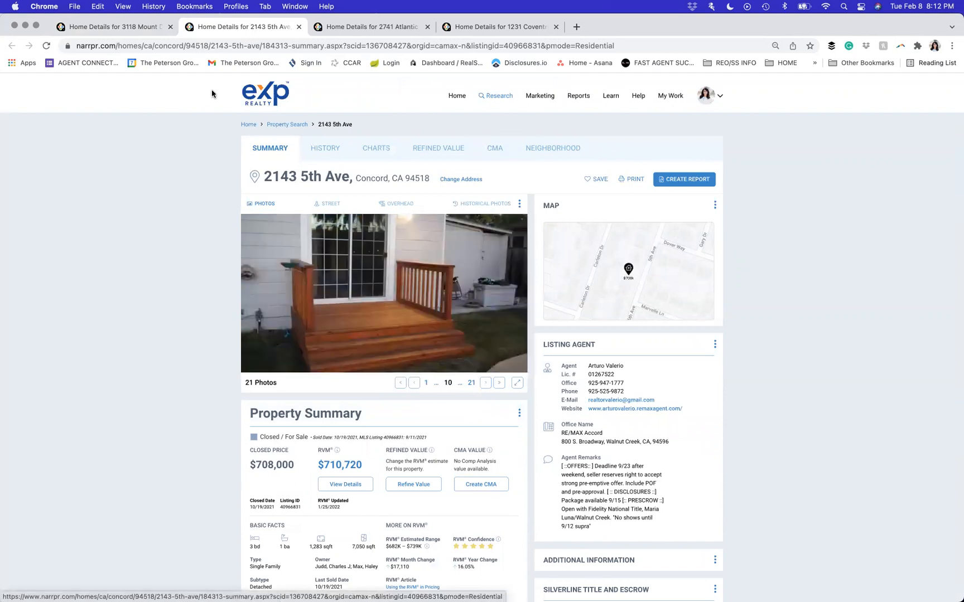
pyautogui.click(298, 27)
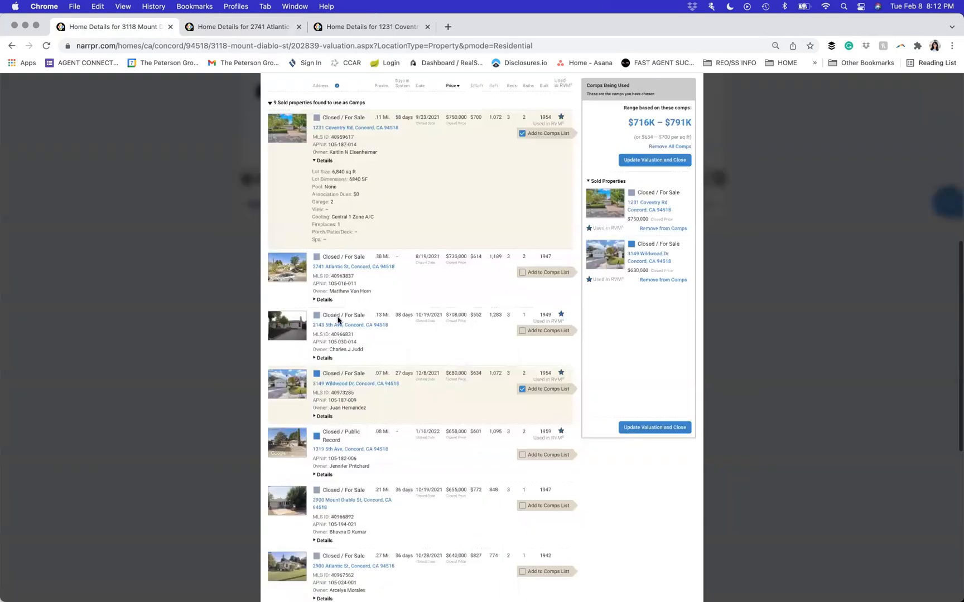
pyautogui.scroll(10, 337, 318)
pyautogui.scroll(-10, 338, 317)
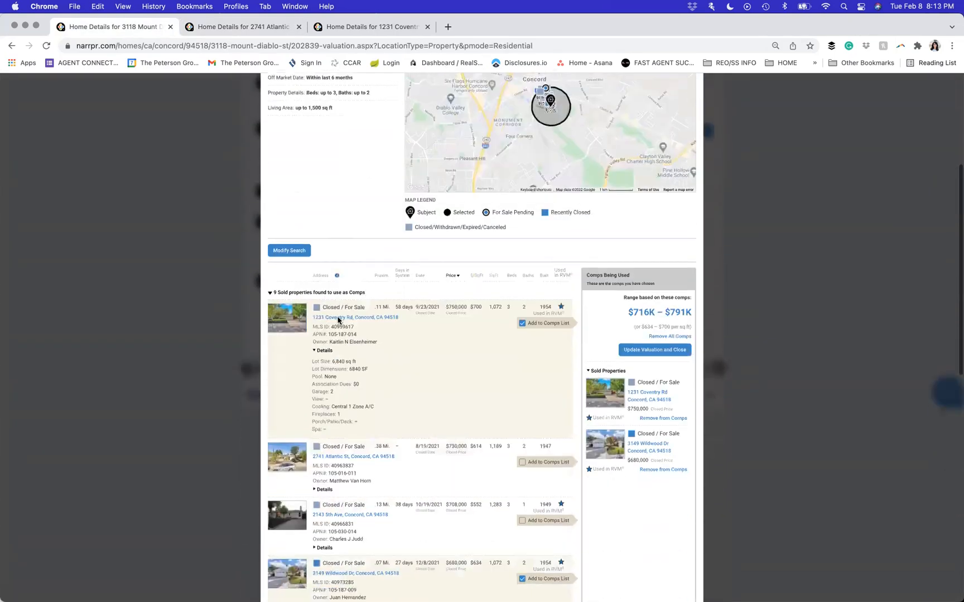
pyautogui.scroll(-2, 337, 320)
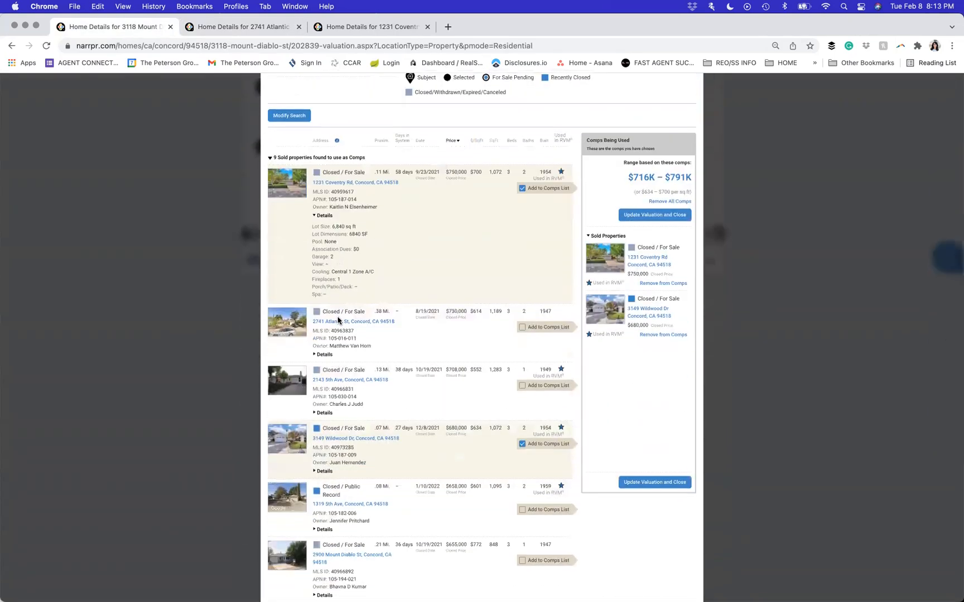
pyautogui.scroll(2, 338, 319)
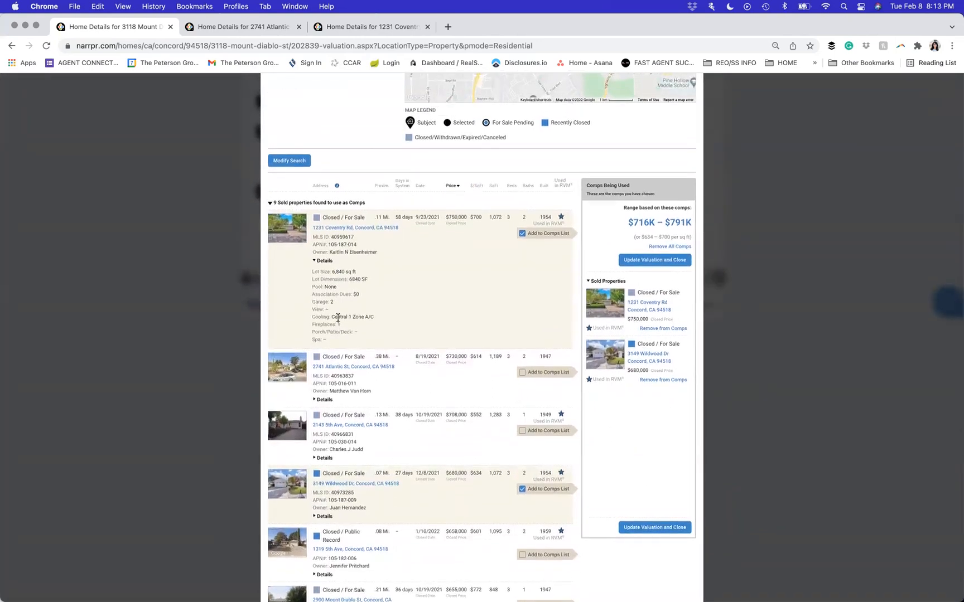
pyautogui.scroll(2, 337, 318)
# - Set the Off Market Date filter to 'Within last 12 months' and rerun the comp search
pyautogui.click(302, 208)
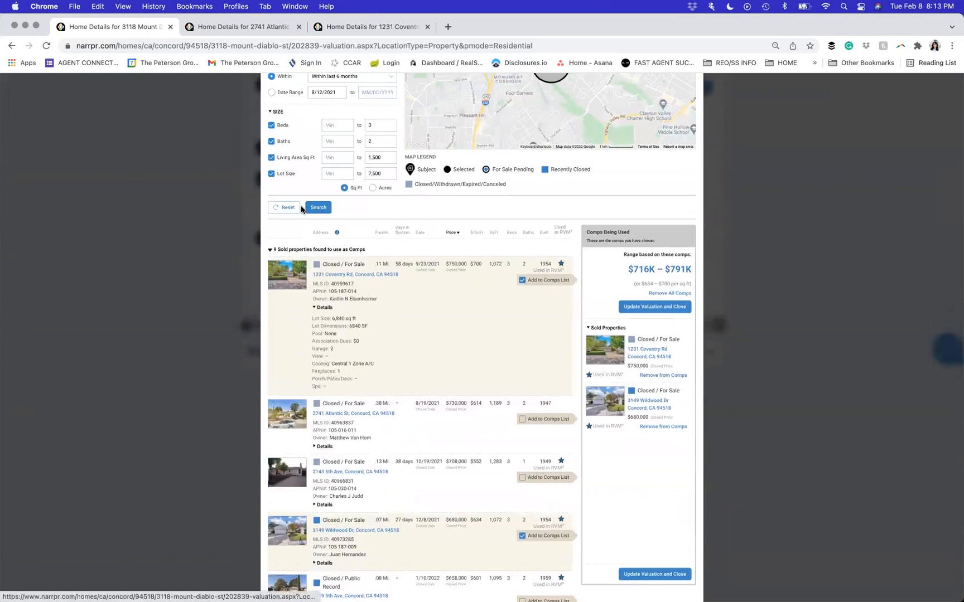
pyautogui.scroll(4, 301, 208)
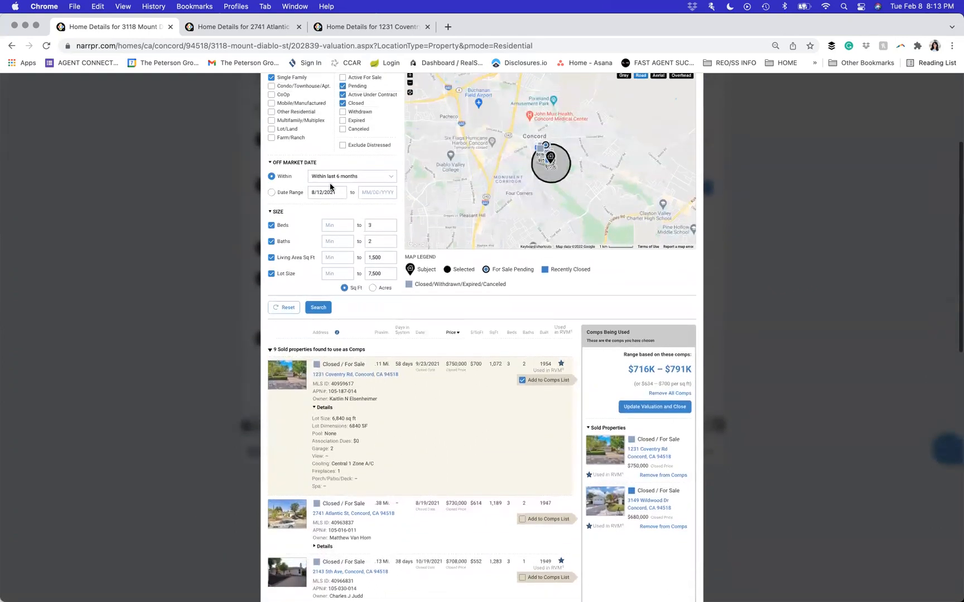
pyautogui.click(334, 178)
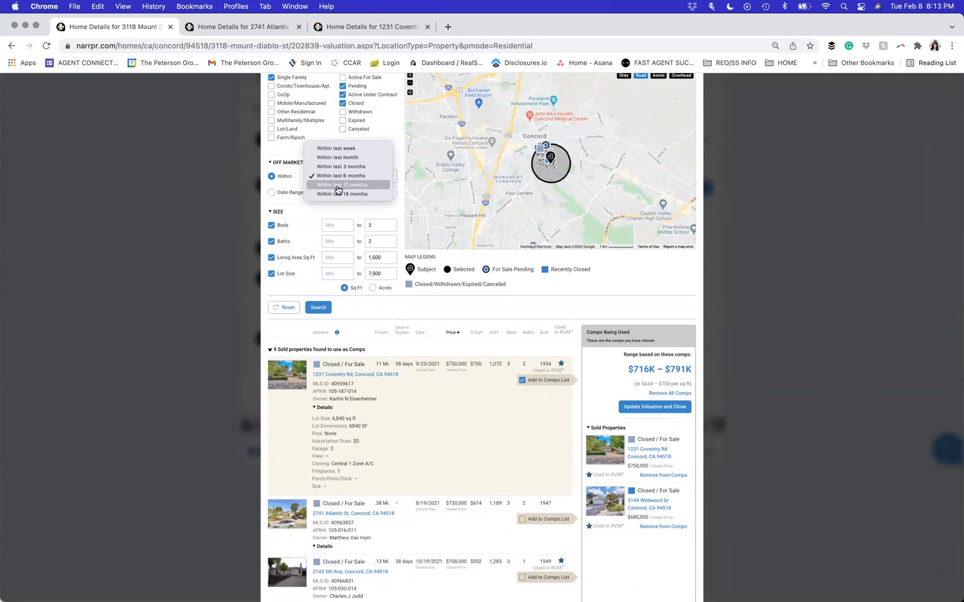
pyautogui.click(338, 190)
pyautogui.scroll(3, 338, 190)
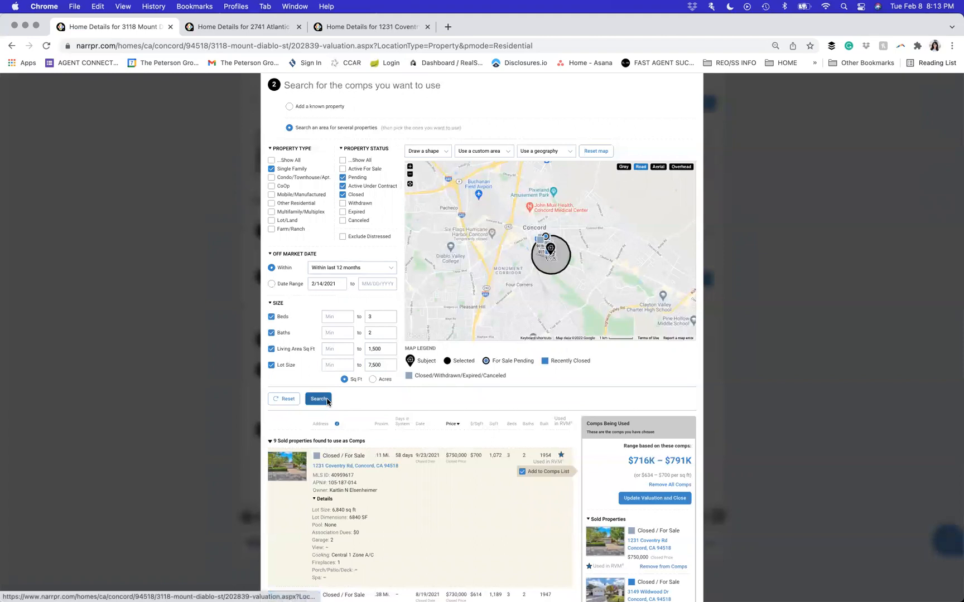
pyautogui.click(318, 398)
pyautogui.scroll(-4, 353, 370)
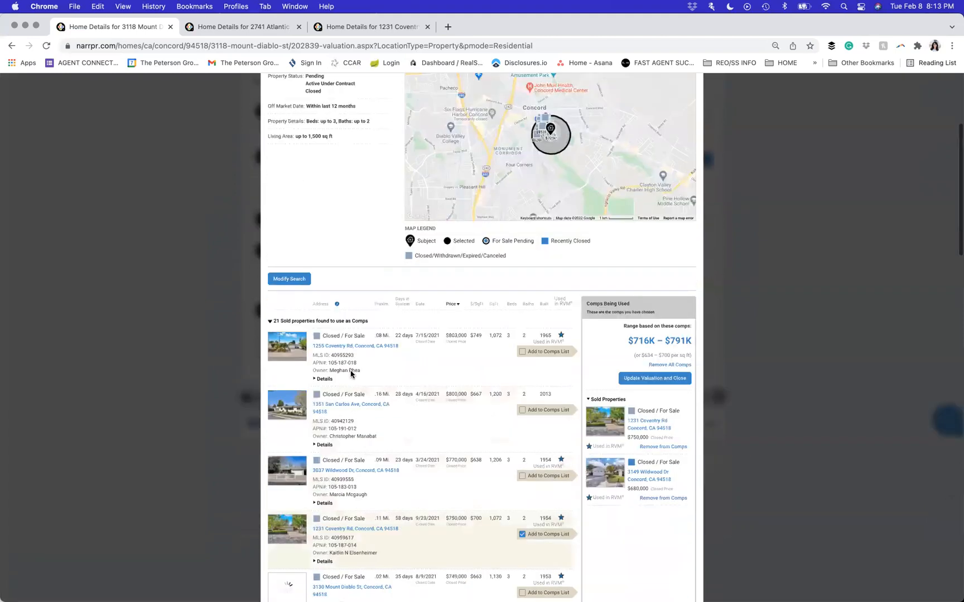
pyautogui.click(453, 245)
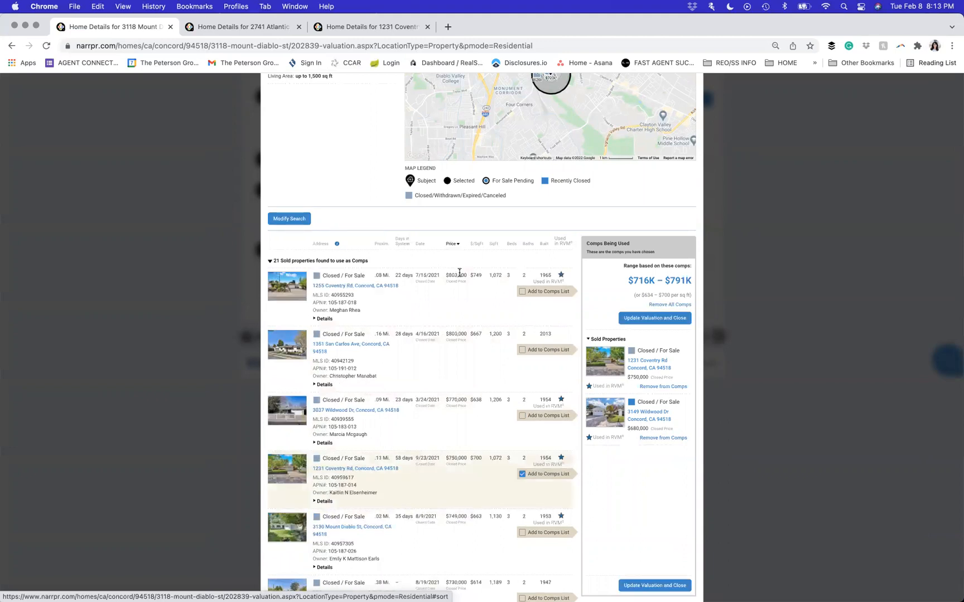
pyautogui.scroll(-5, 461, 298)
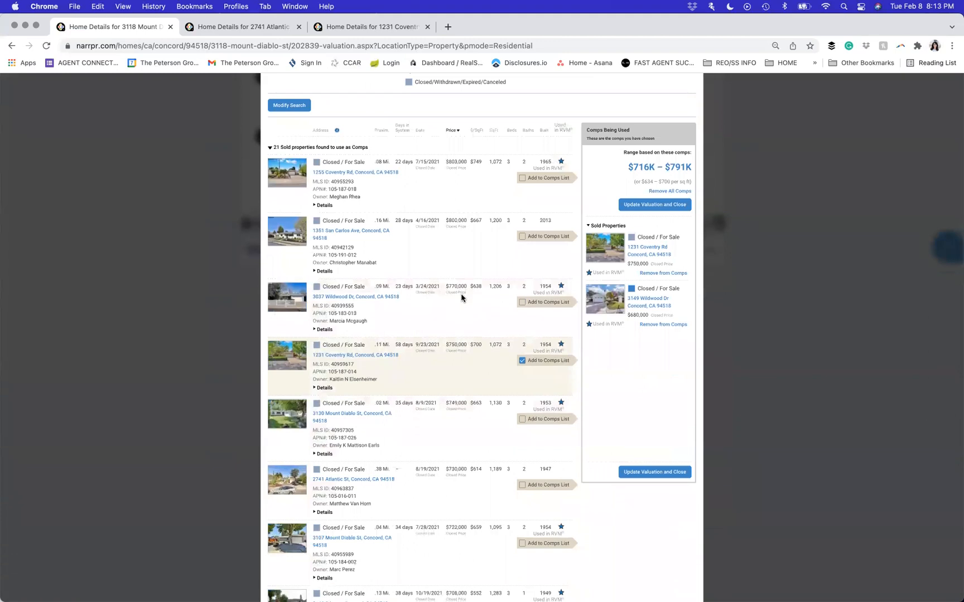
pyautogui.scroll(-2, 461, 298)
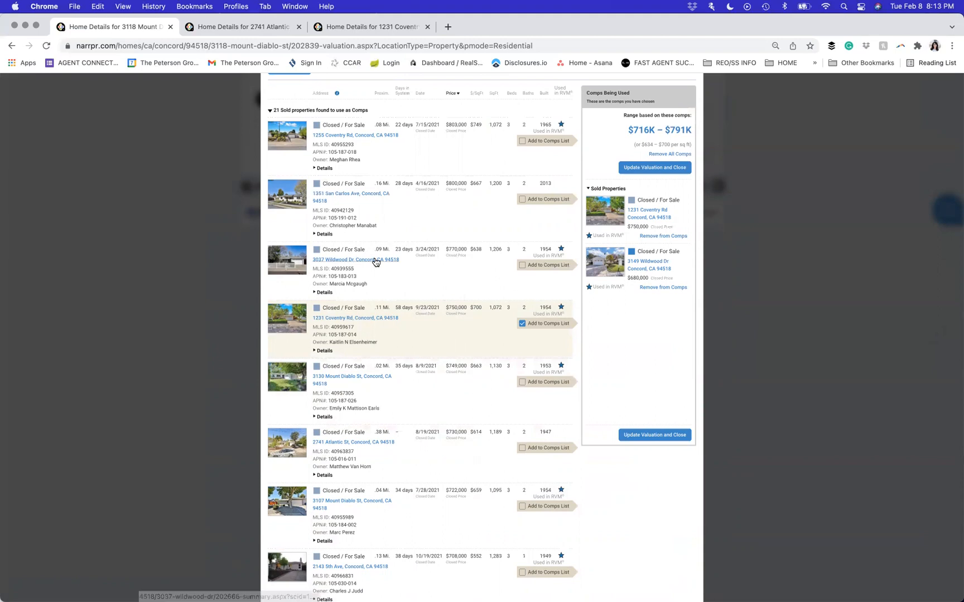
pyautogui.click(373, 138)
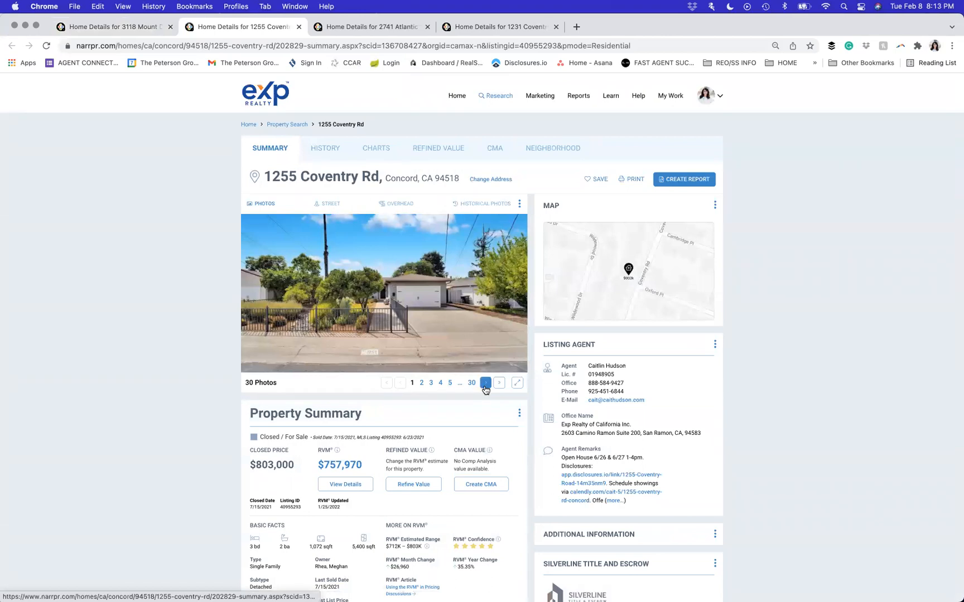
pyautogui.click(485, 385)
pyautogui.click(485, 384)
pyautogui.click(485, 385)
pyautogui.click(486, 385)
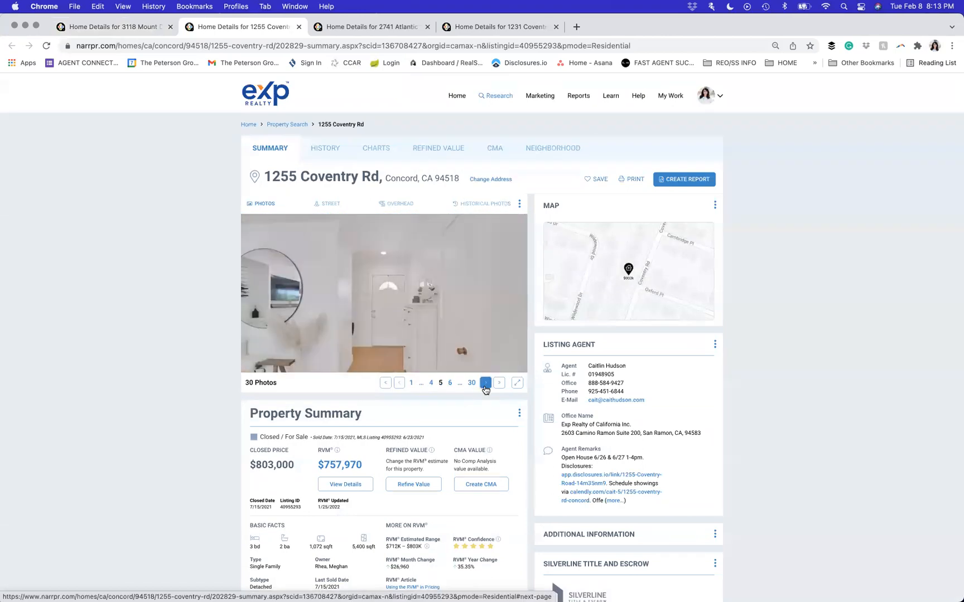
pyautogui.click(485, 384)
pyautogui.click(486, 383)
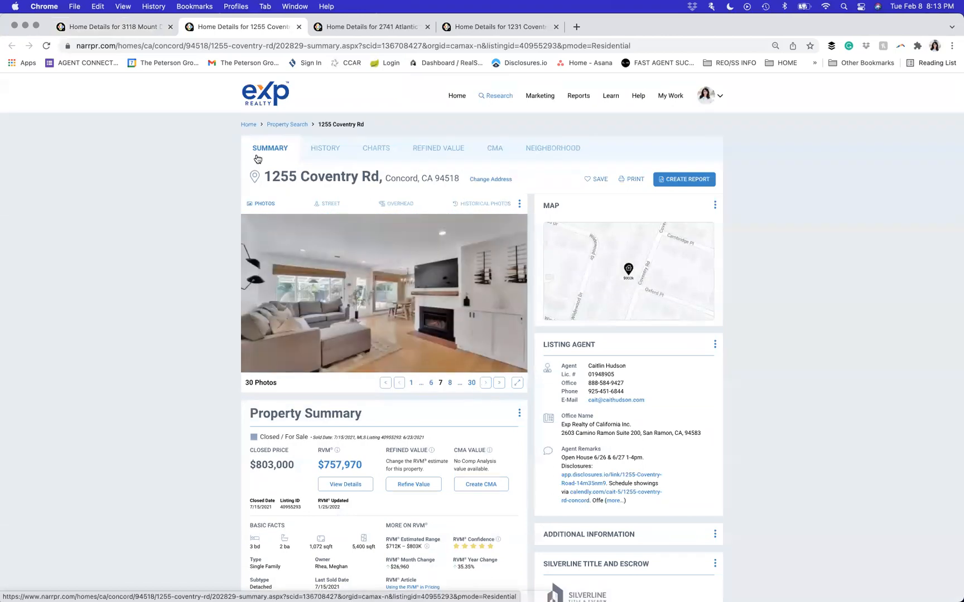
pyautogui.click(298, 27)
pyautogui.scroll(-3, 372, 326)
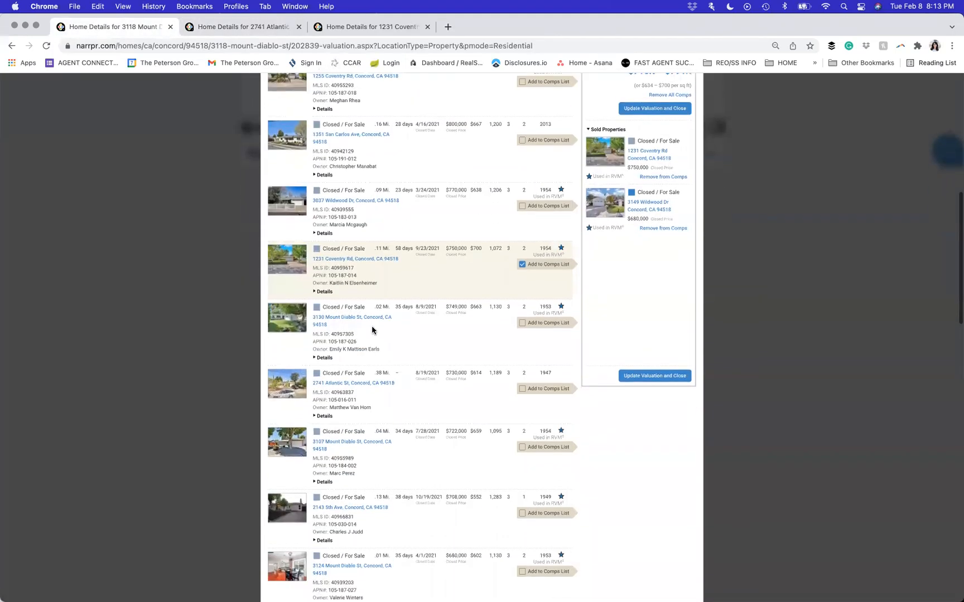
pyautogui.click(523, 318)
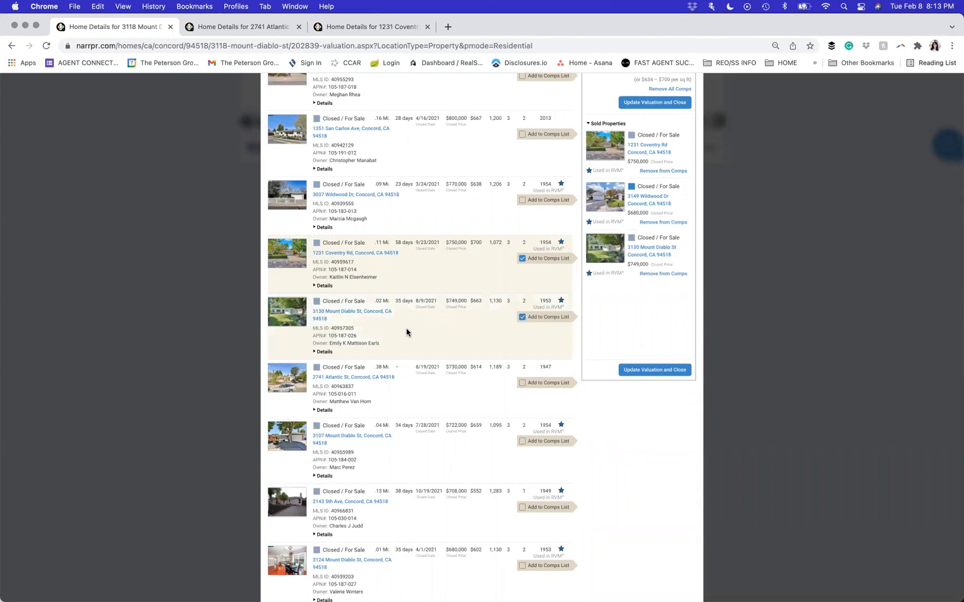
pyautogui.scroll(-2, 478, 333)
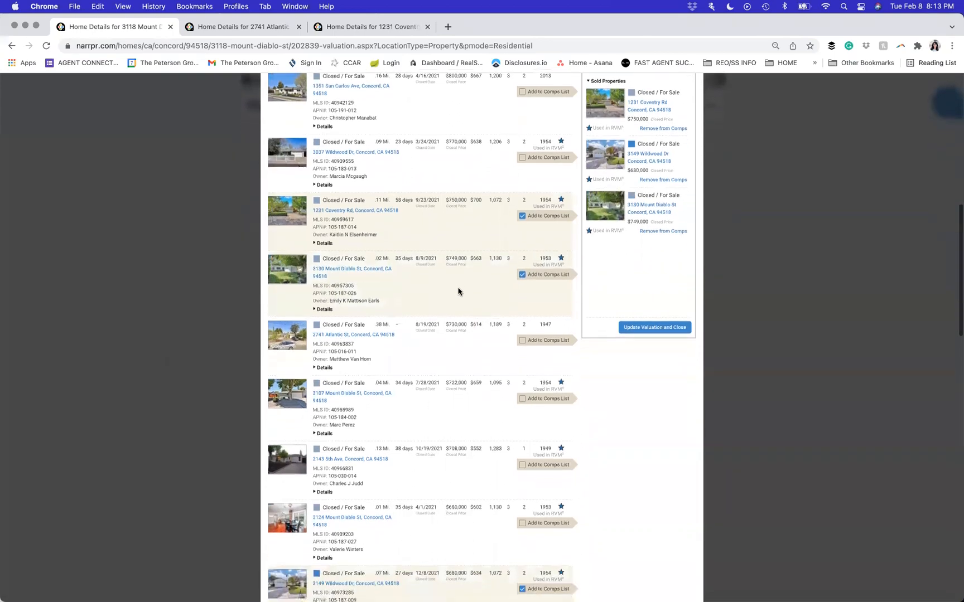
pyautogui.scroll(-1, 543, 323)
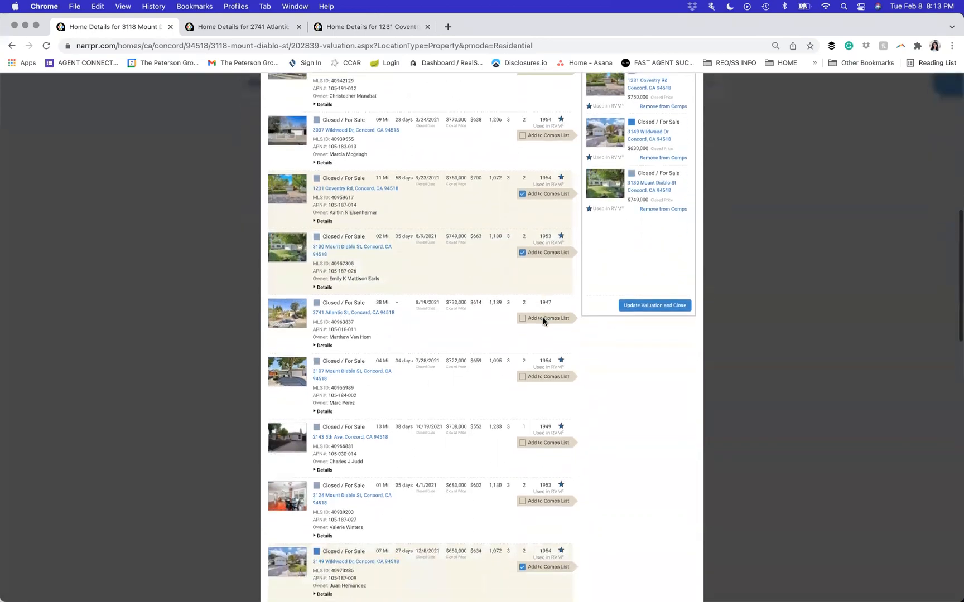
pyautogui.click(522, 317)
pyautogui.scroll(-1, 617, 368)
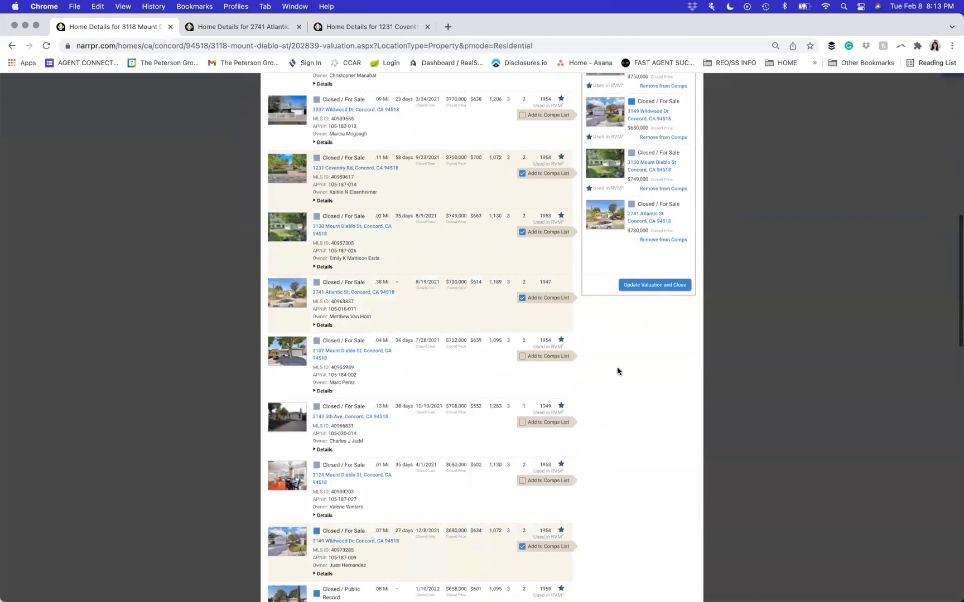
pyautogui.scroll(15, 617, 366)
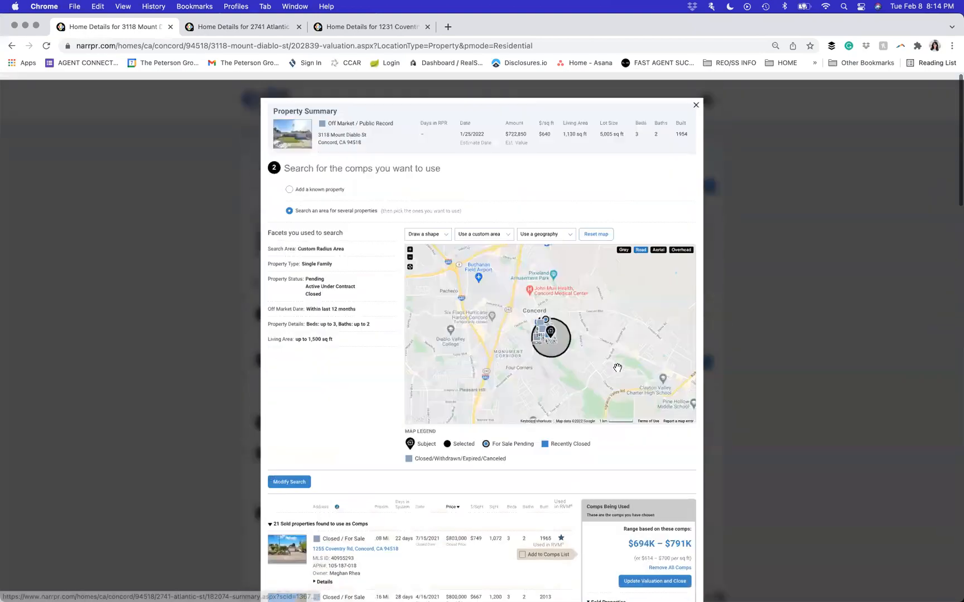
pyautogui.scroll(-1, 618, 367)
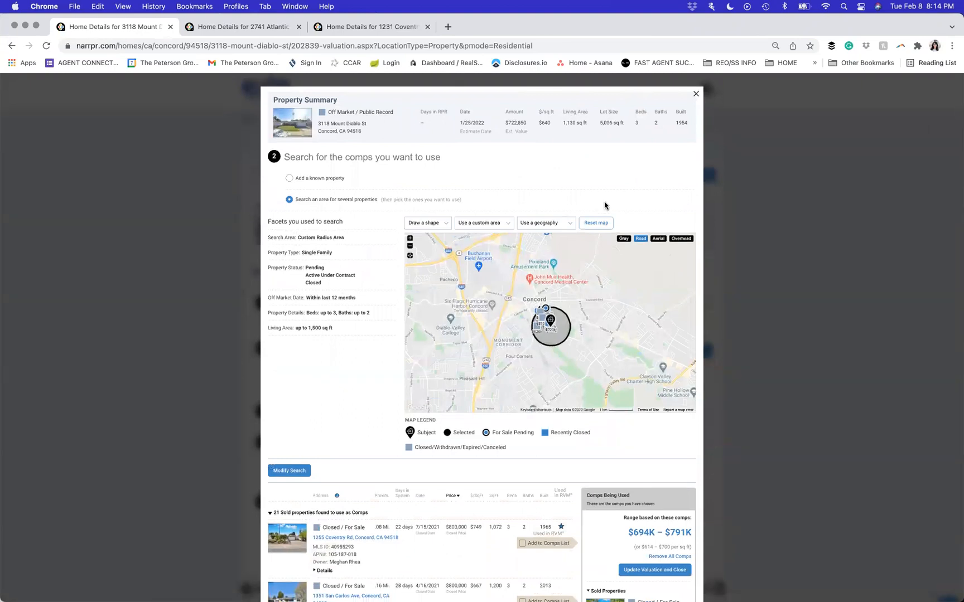
pyautogui.scroll(-20, 605, 205)
pyautogui.scroll(-3, 605, 205)
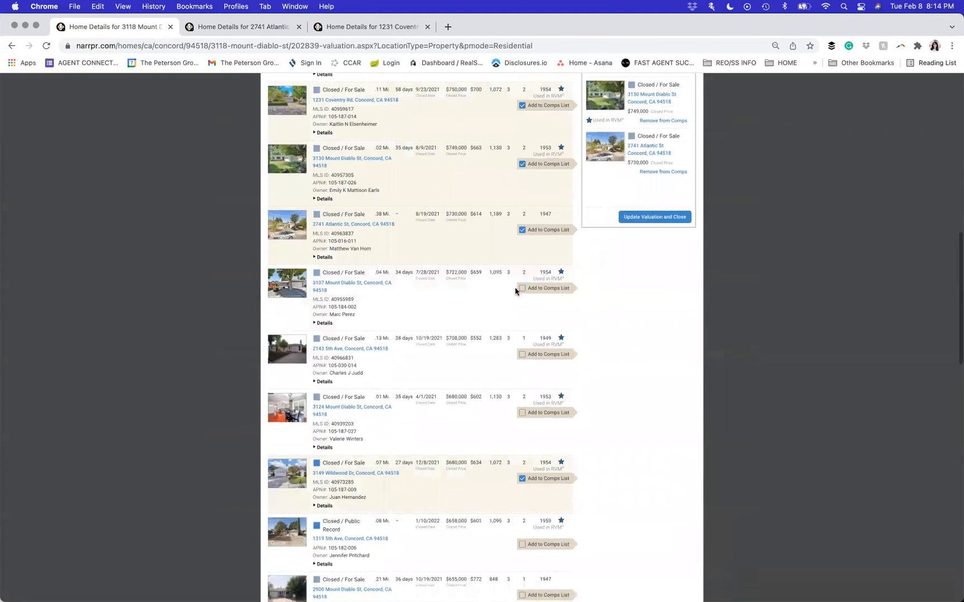
pyautogui.click(523, 289)
pyautogui.scroll(-10, 609, 351)
pyautogui.scroll(-4, 609, 350)
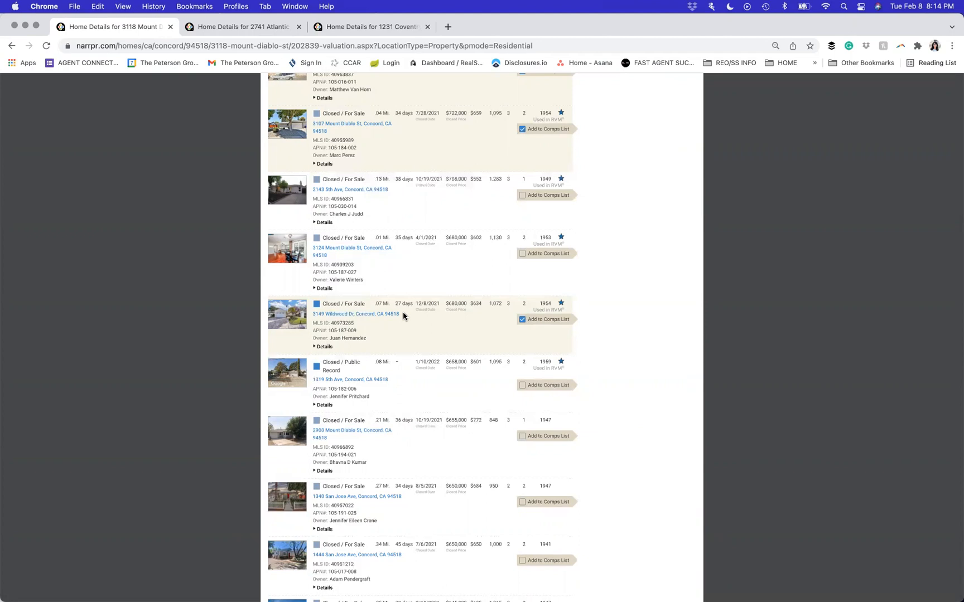
pyautogui.click(328, 347)
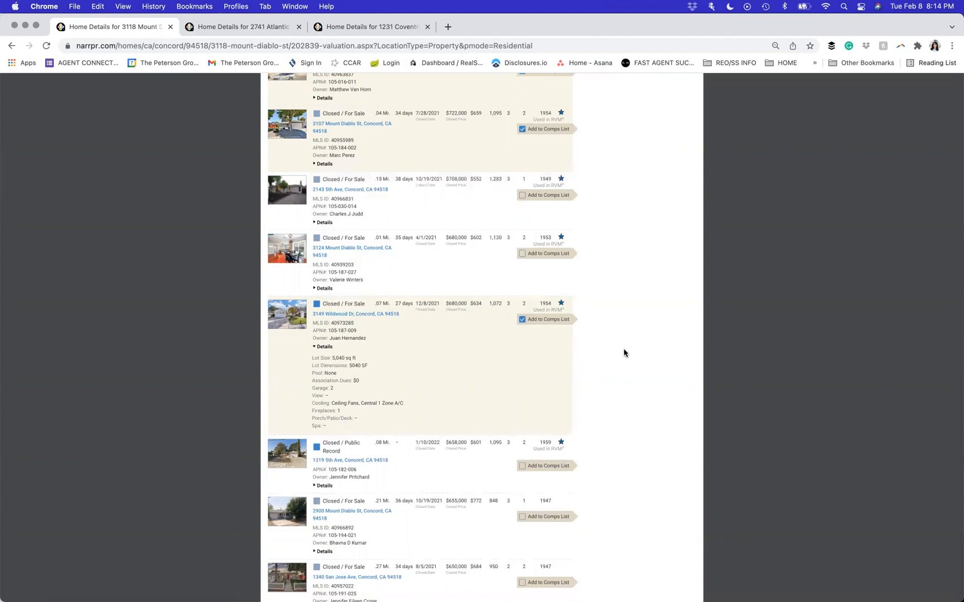
pyautogui.scroll(1, 623, 352)
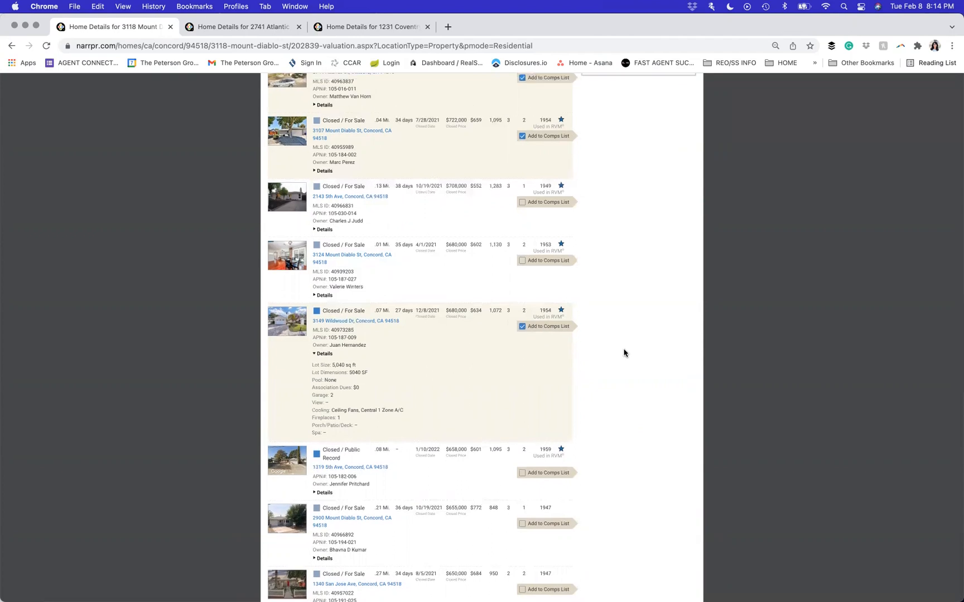
pyautogui.click(346, 321)
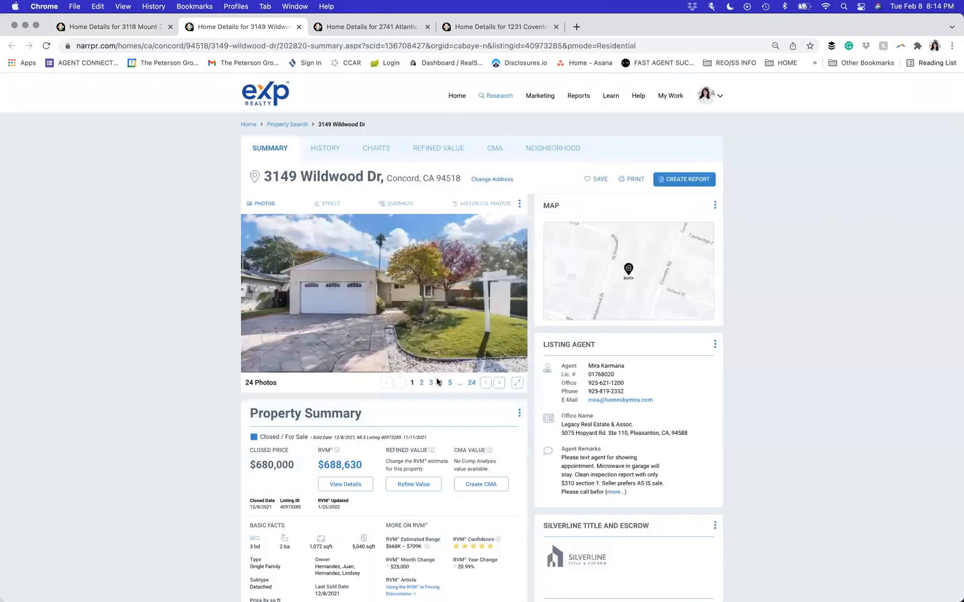
pyautogui.click(485, 383)
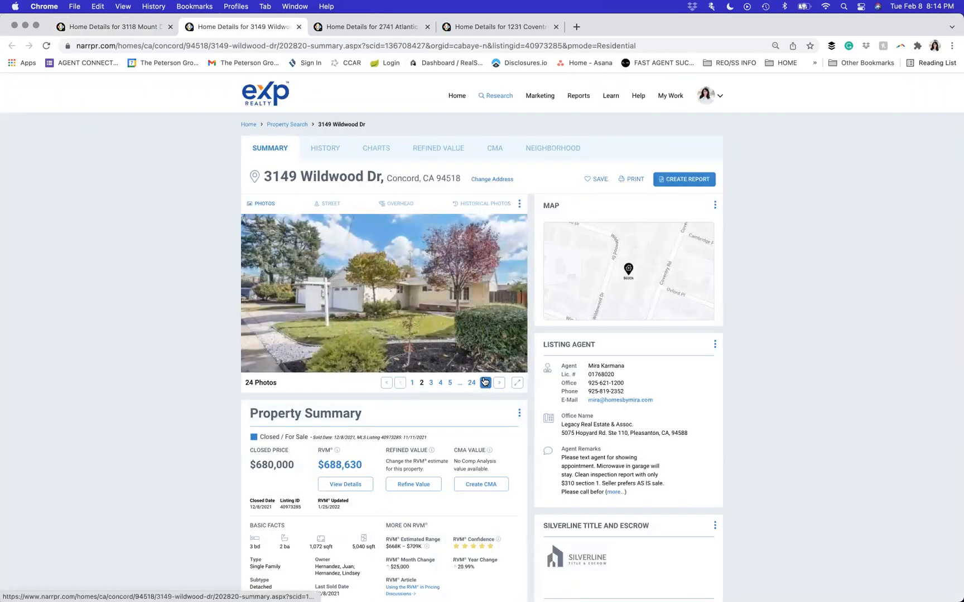
pyautogui.click(485, 382)
pyautogui.click(485, 383)
pyautogui.click(485, 383)
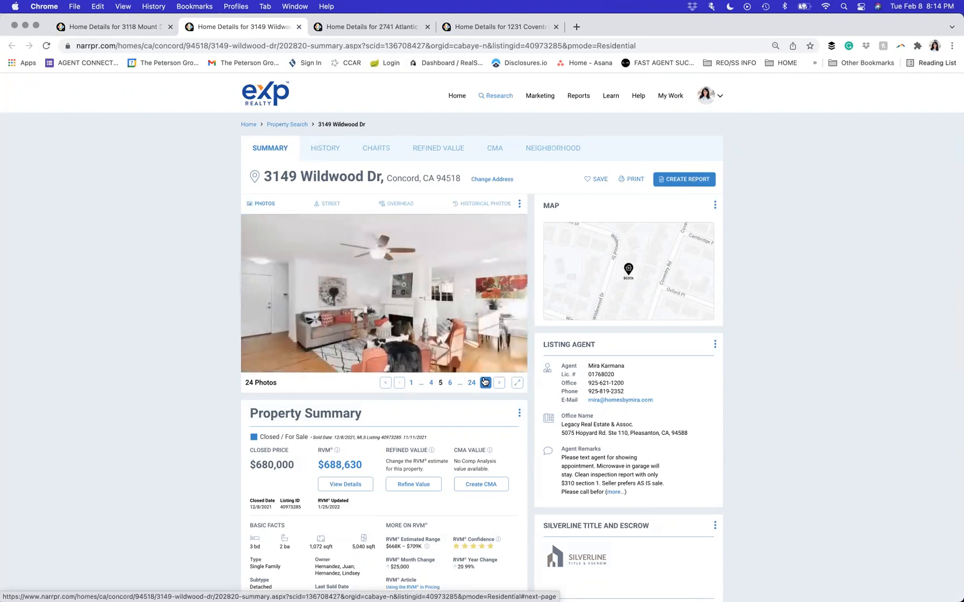
pyautogui.click(485, 383)
pyautogui.click(485, 383)
pyautogui.click(486, 383)
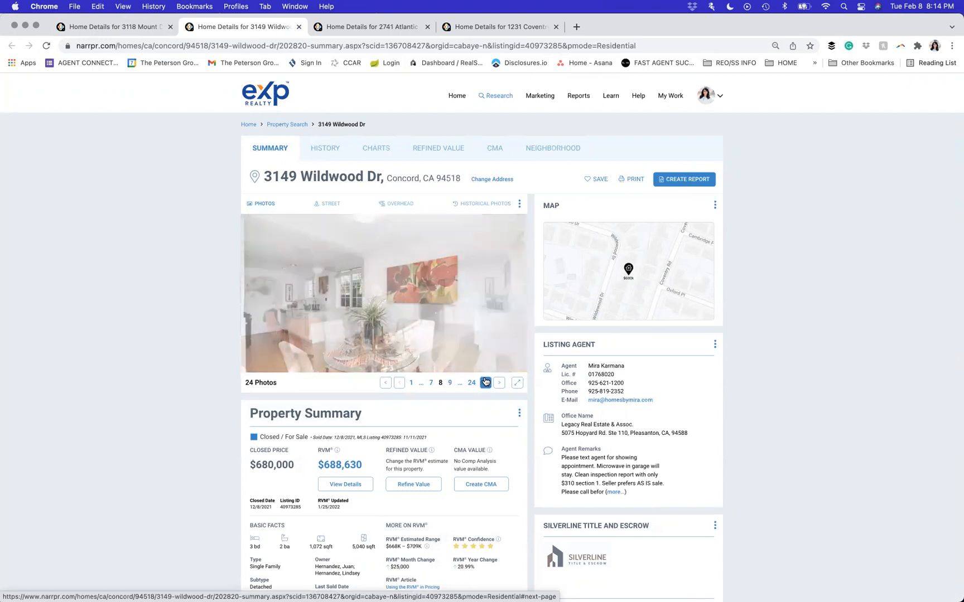
pyautogui.click(486, 383)
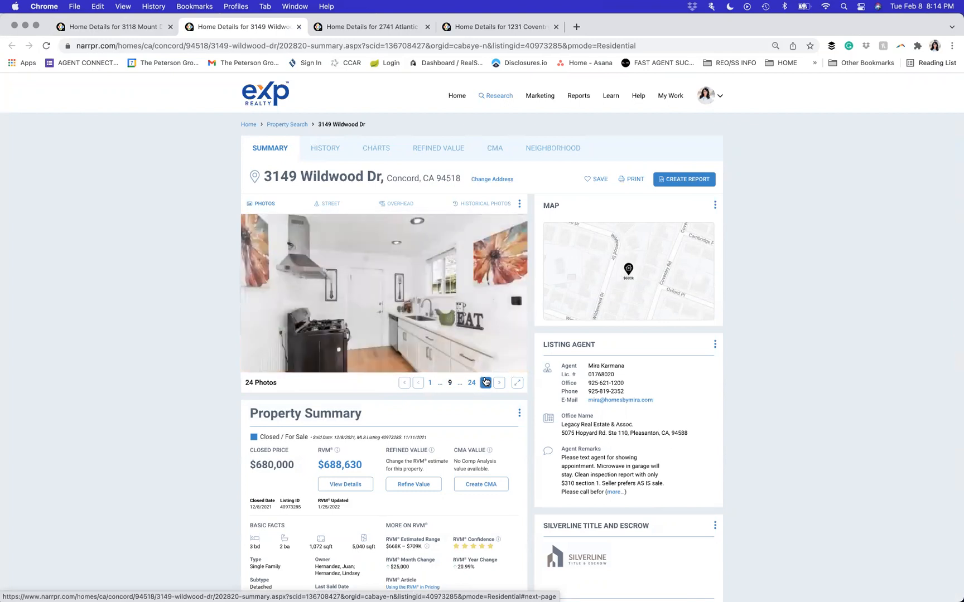
pyautogui.click(485, 382)
pyautogui.click(485, 382)
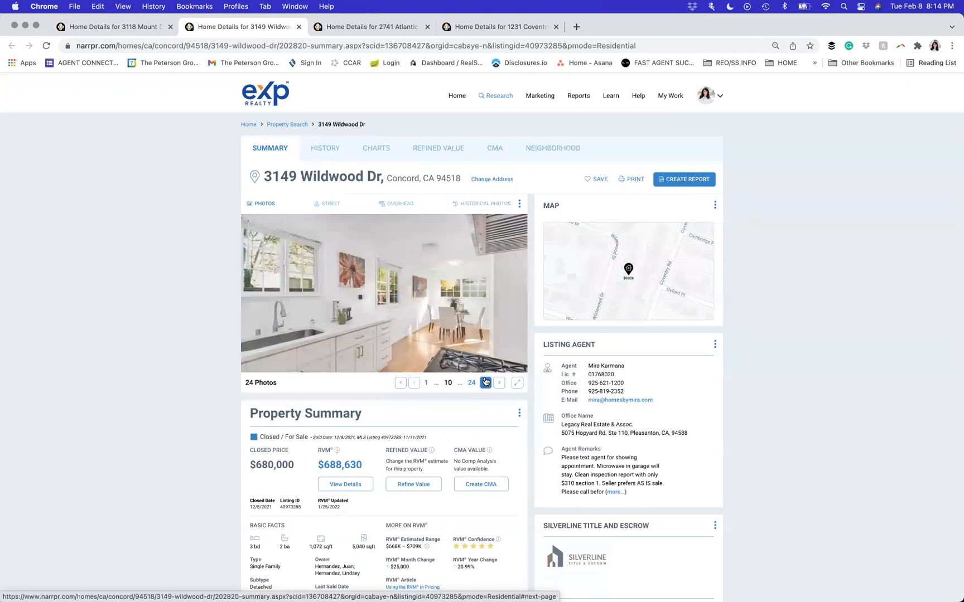
pyautogui.click(485, 382)
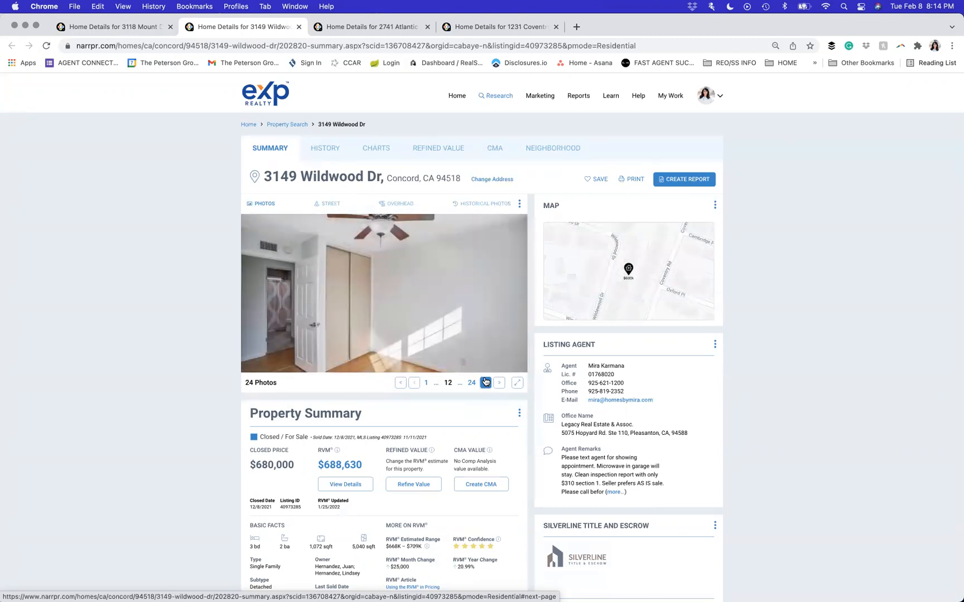
pyautogui.click(485, 382)
pyautogui.click(485, 382)
pyautogui.click(485, 383)
pyautogui.click(486, 382)
pyautogui.click(485, 382)
pyautogui.click(485, 383)
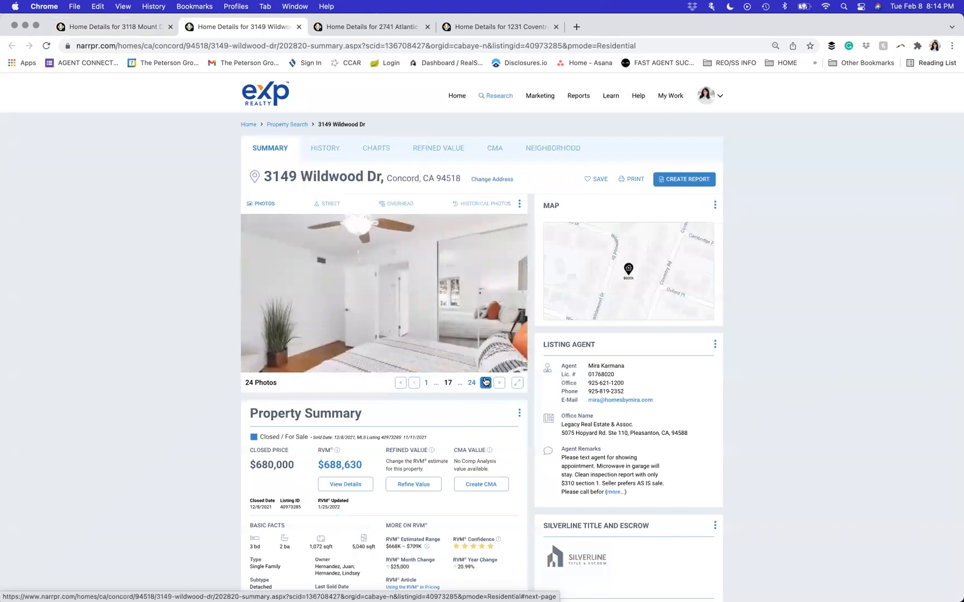
pyautogui.click(160, 27)
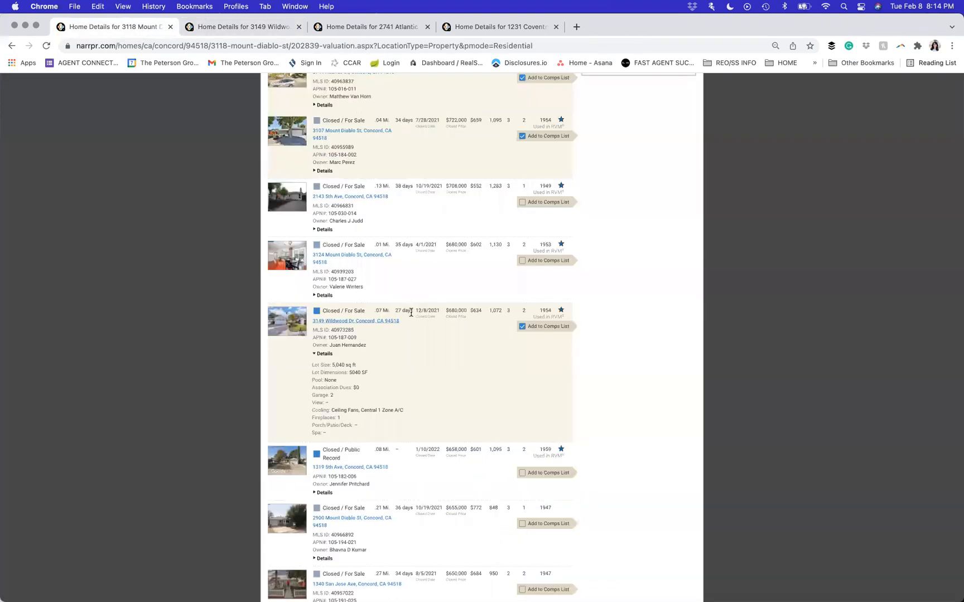
pyautogui.scroll(1, 688, 328)
pyautogui.scroll(3, 688, 327)
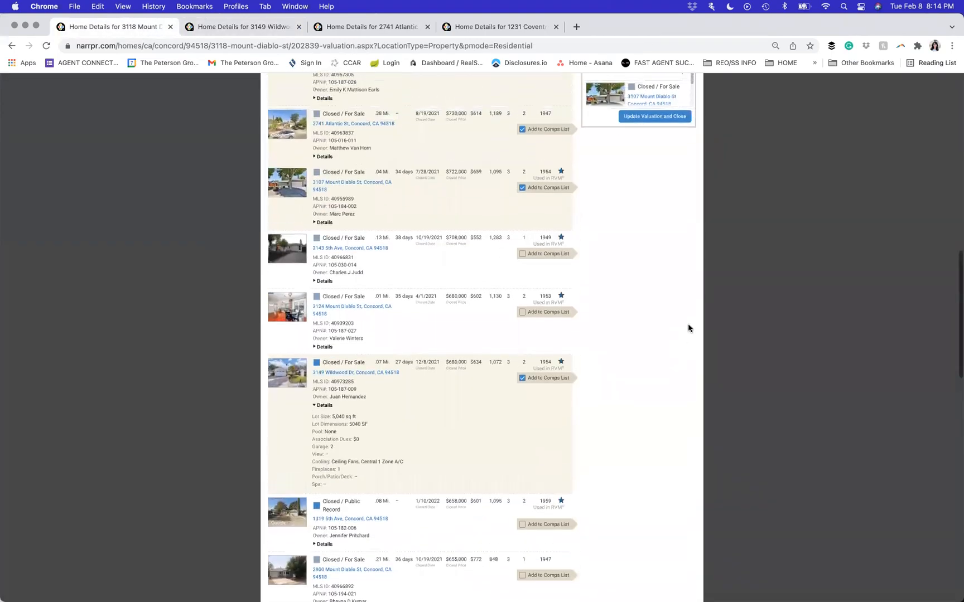
pyautogui.scroll(2, 689, 328)
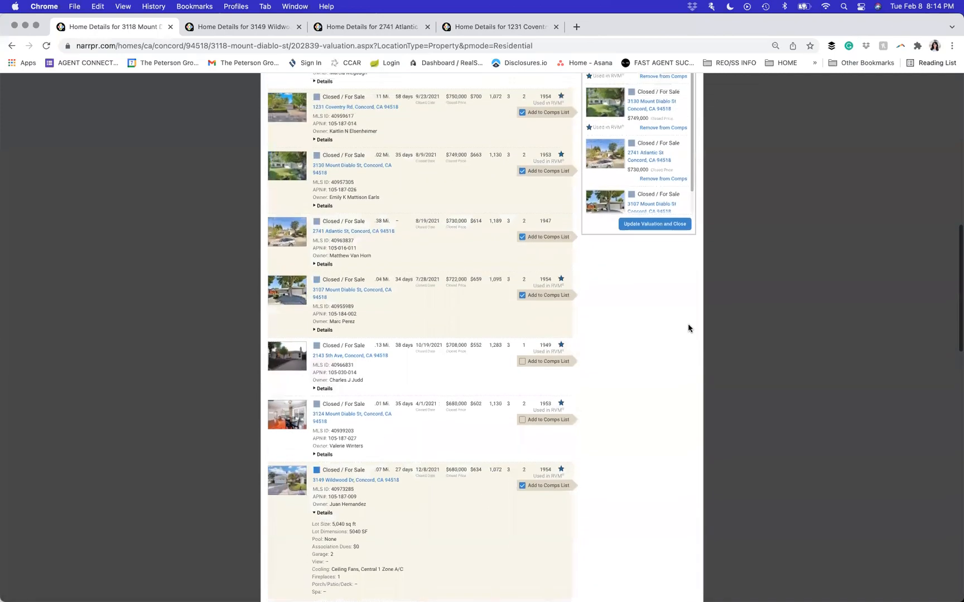
pyautogui.scroll(1, 687, 328)
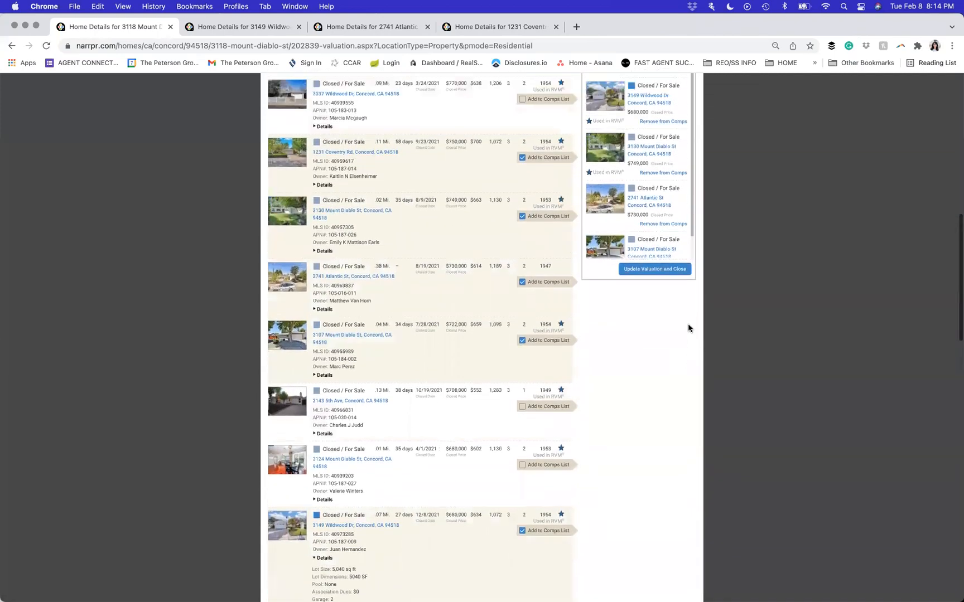
pyautogui.scroll(2, 511, 454)
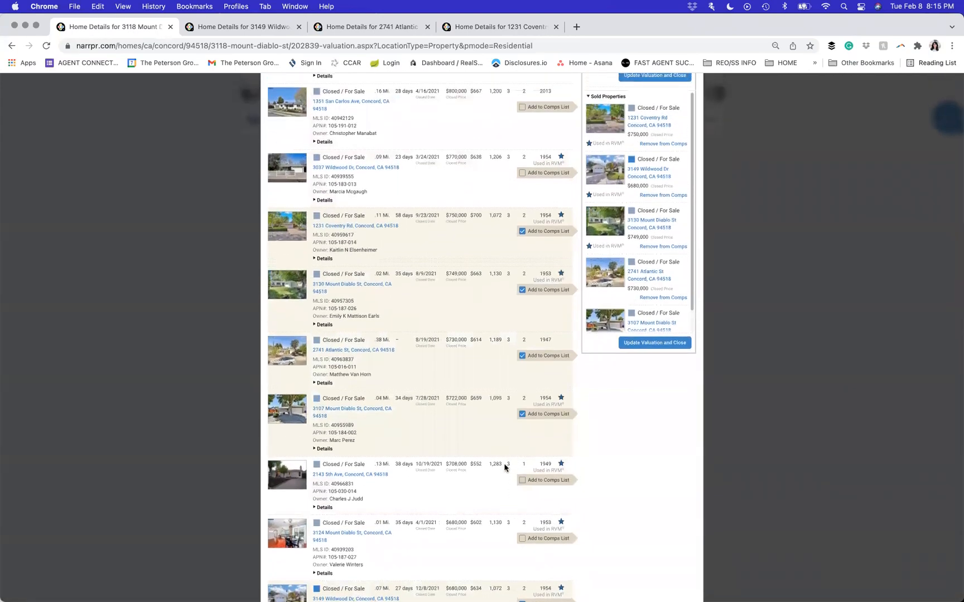
pyautogui.scroll(-1, 464, 499)
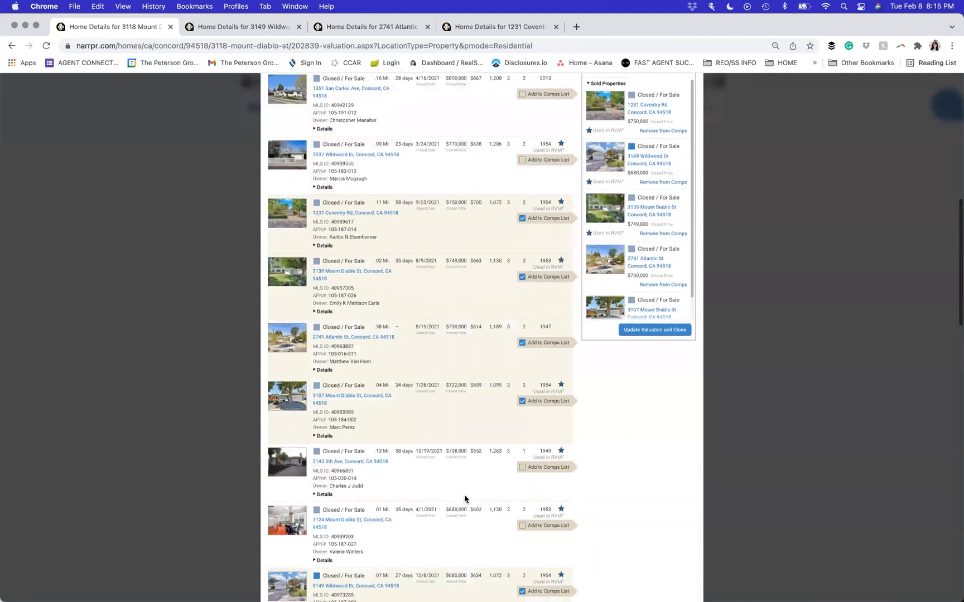
pyautogui.click(329, 520)
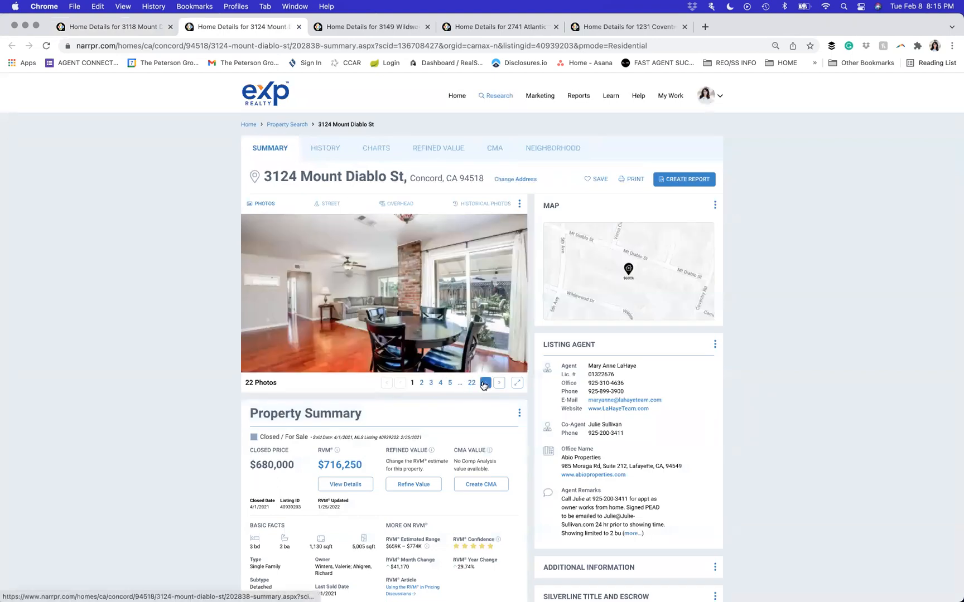
pyautogui.click(485, 384)
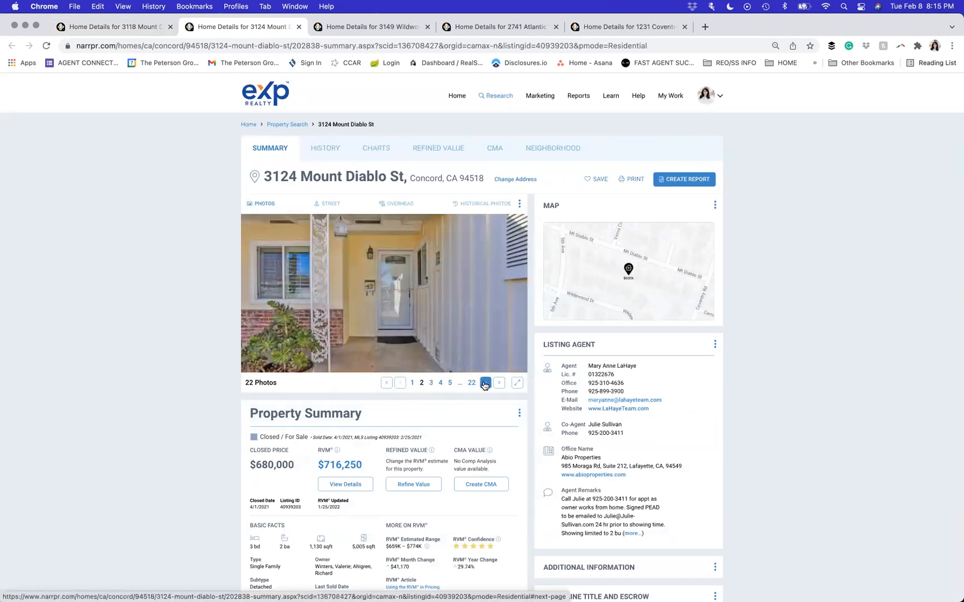
pyautogui.click(485, 383)
pyautogui.click(485, 384)
pyautogui.click(484, 384)
pyautogui.click(485, 384)
pyautogui.click(485, 384)
pyautogui.click(485, 384)
pyautogui.click(484, 384)
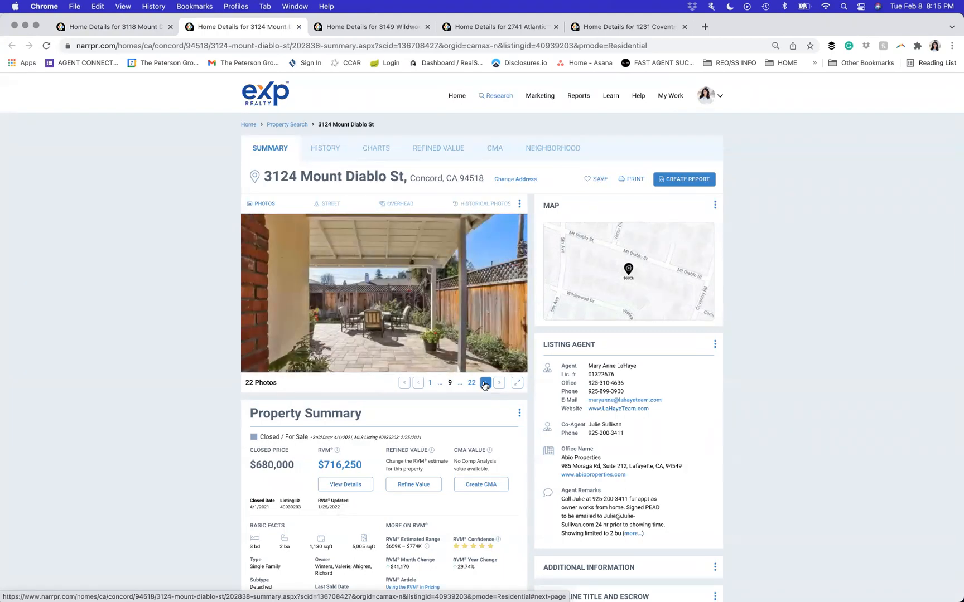
pyautogui.click(485, 384)
pyautogui.click(485, 383)
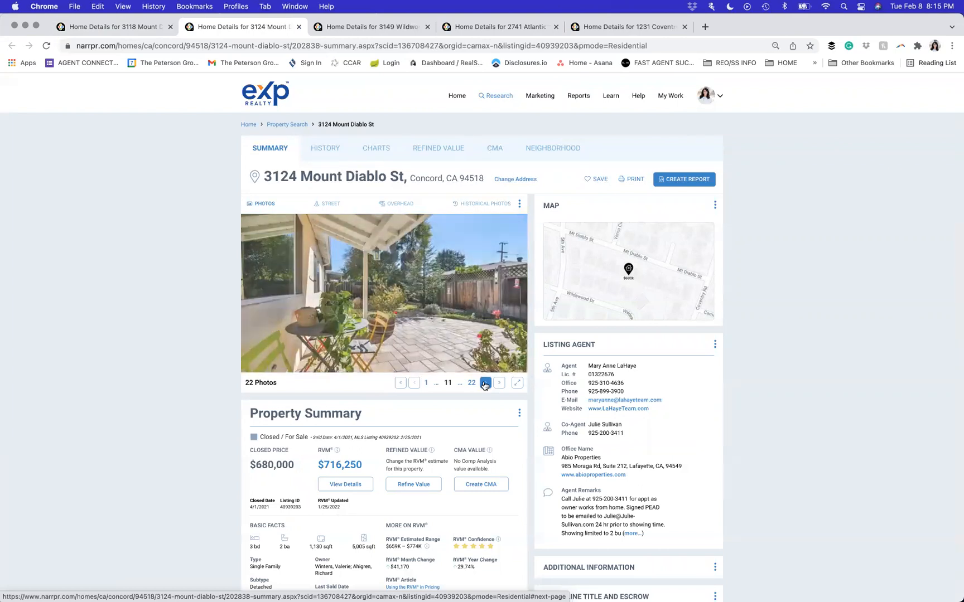
pyautogui.click(485, 384)
pyautogui.click(484, 384)
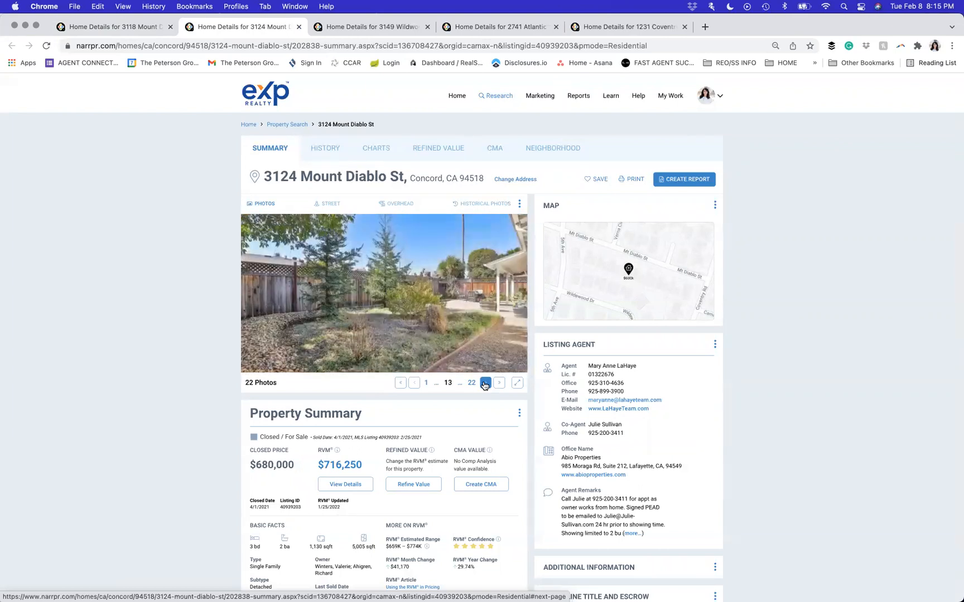
pyautogui.click(485, 384)
pyautogui.click(485, 384)
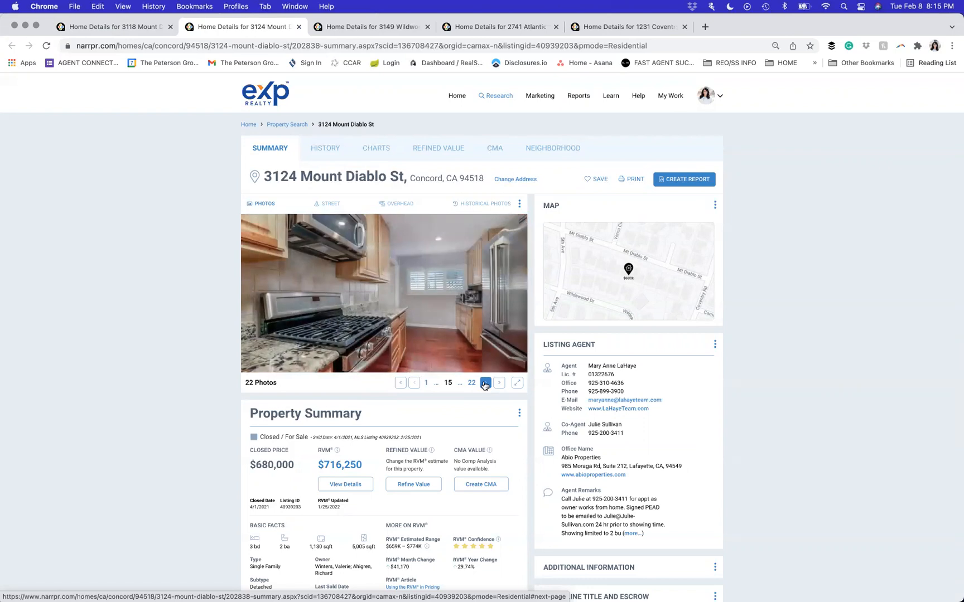
pyautogui.click(485, 384)
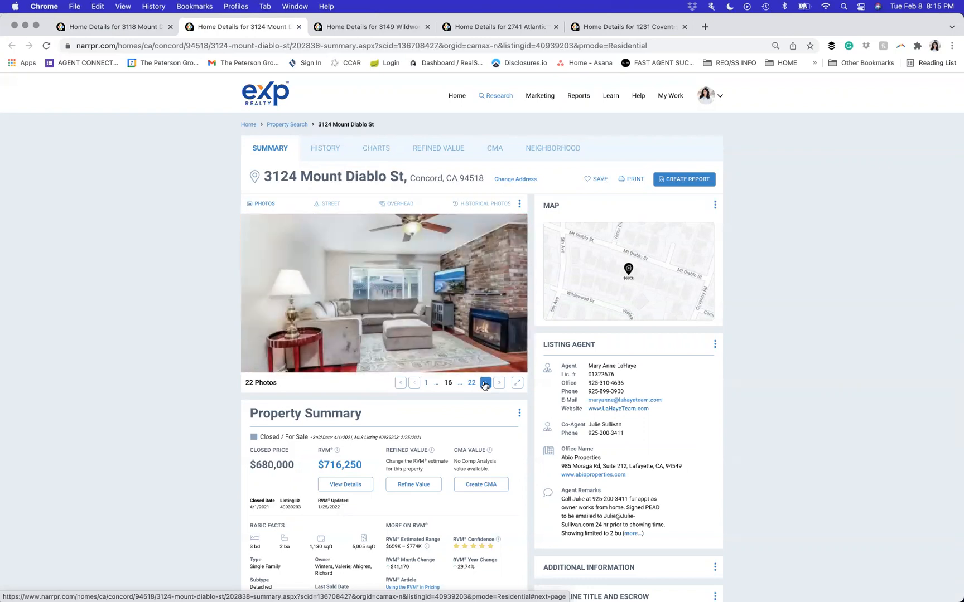
pyautogui.click(485, 384)
pyautogui.click(485, 384)
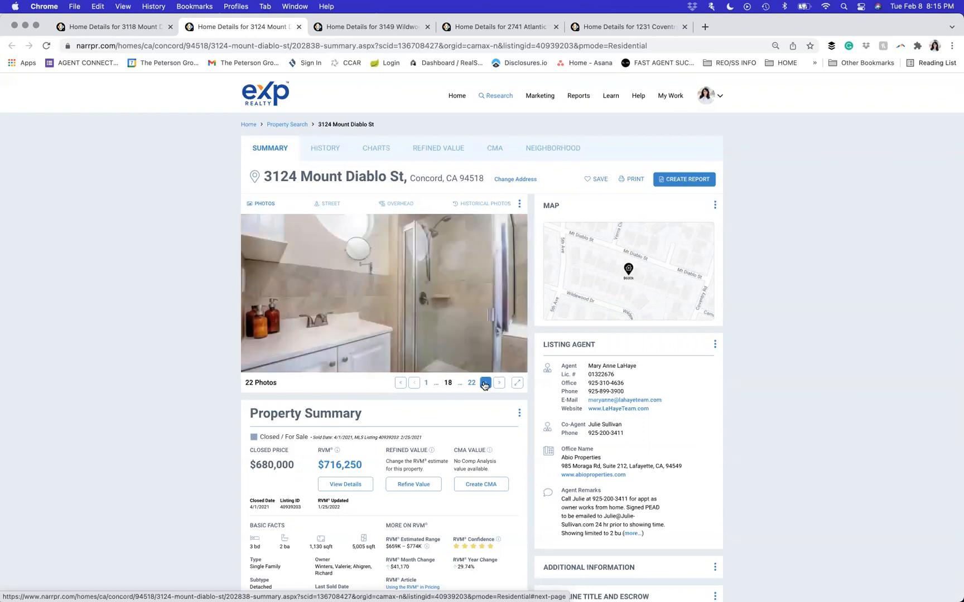
pyautogui.click(484, 384)
pyautogui.click(485, 383)
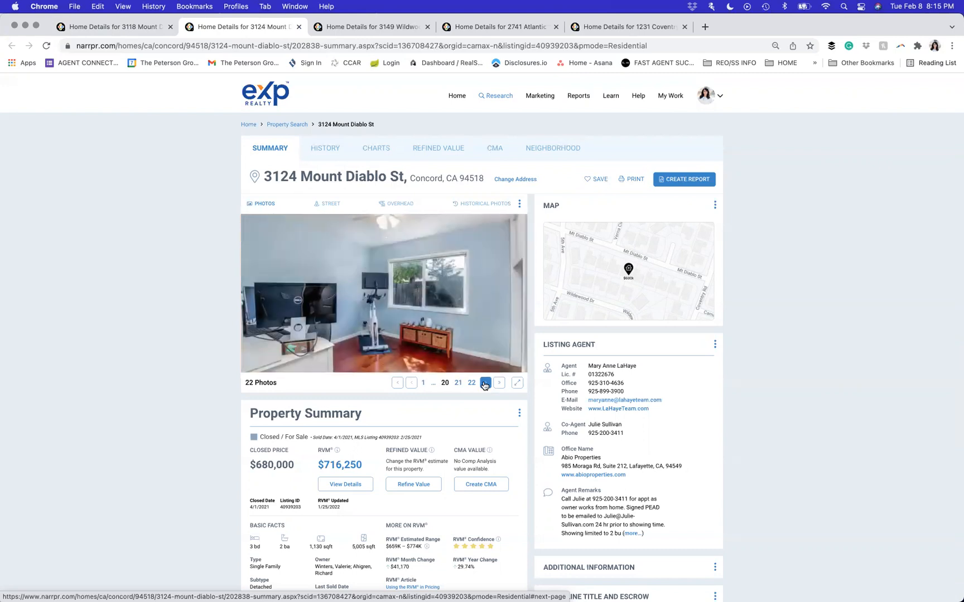
pyautogui.click(483, 383)
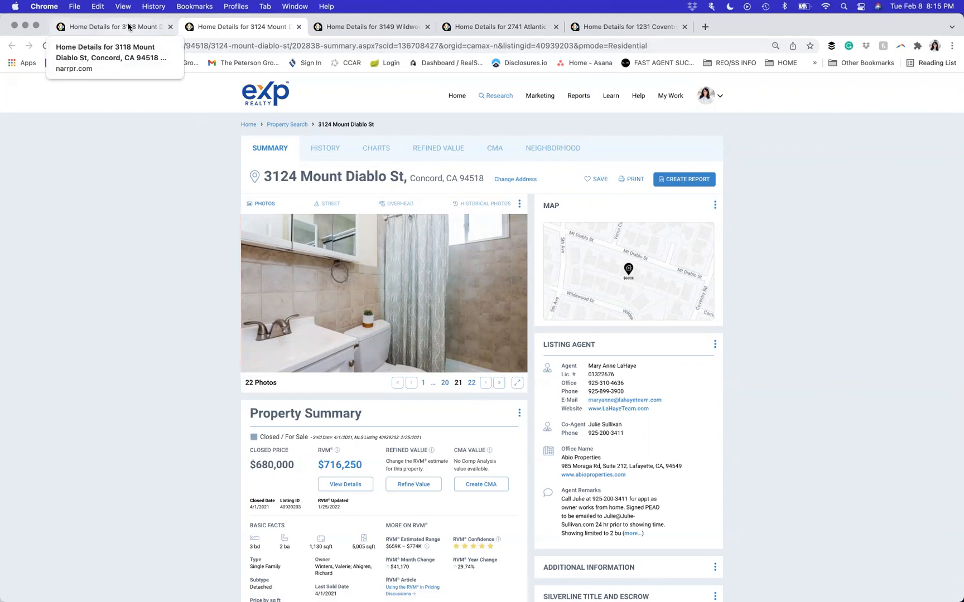
pyautogui.click(128, 27)
pyautogui.scroll(-2, 516, 483)
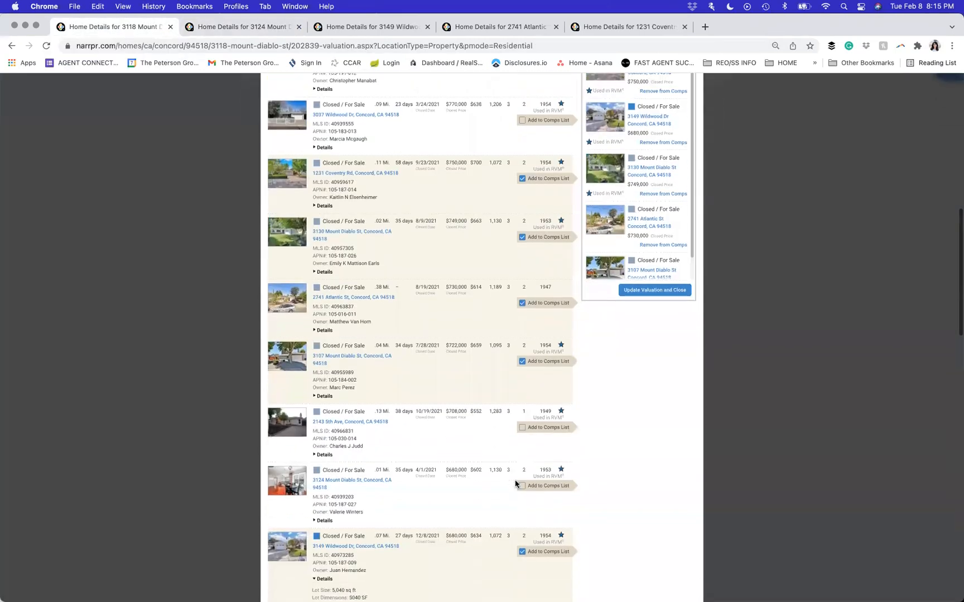
pyautogui.click(522, 485)
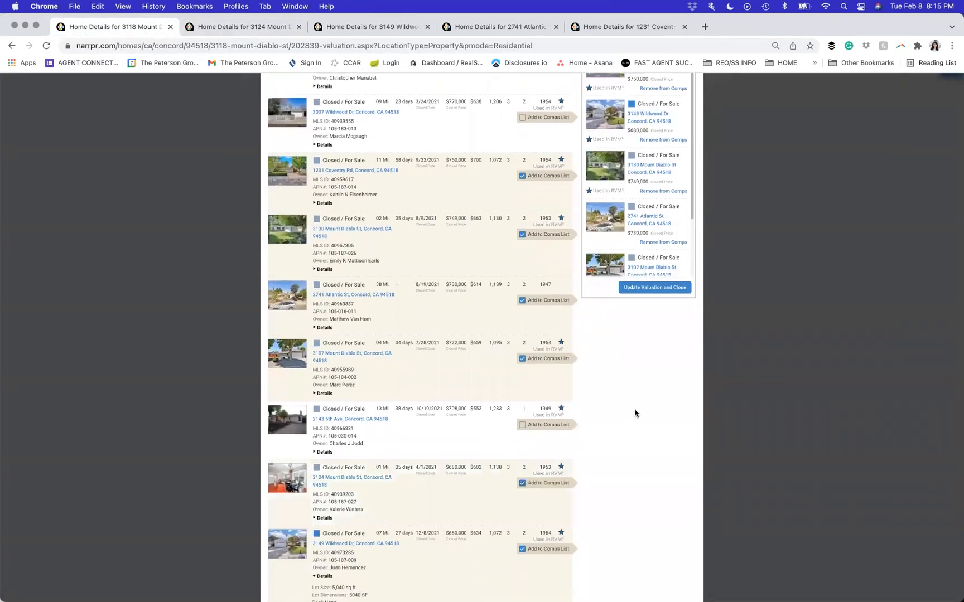
pyautogui.scroll(2, 636, 413)
pyautogui.scroll(-2, 636, 414)
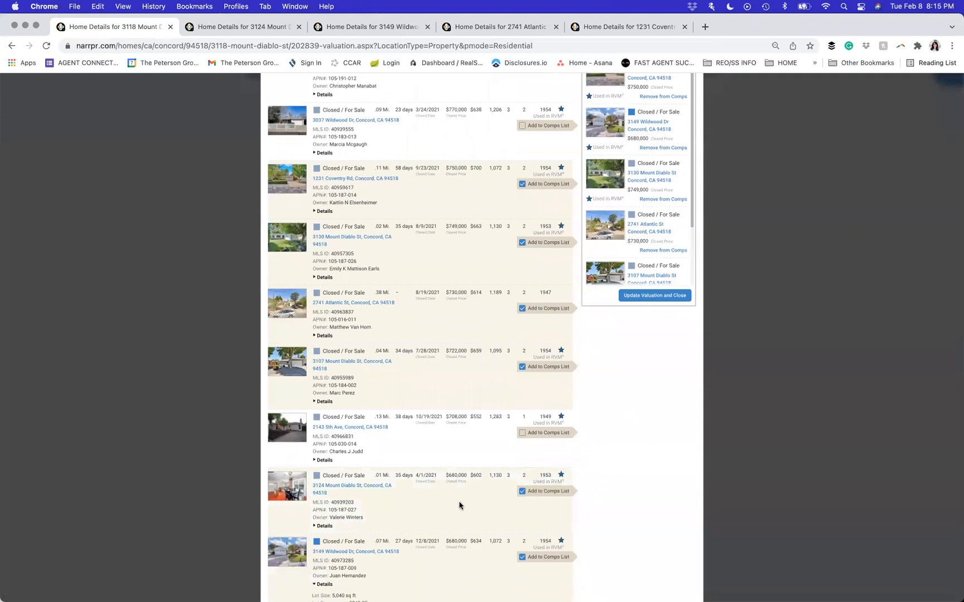
pyautogui.scroll(5, 501, 381)
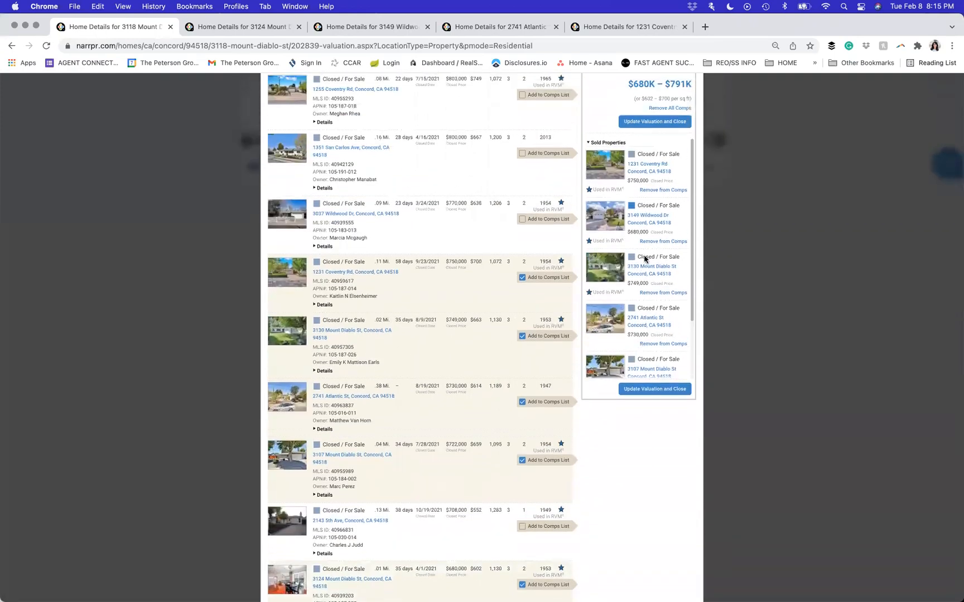
pyautogui.scroll(3, 646, 234)
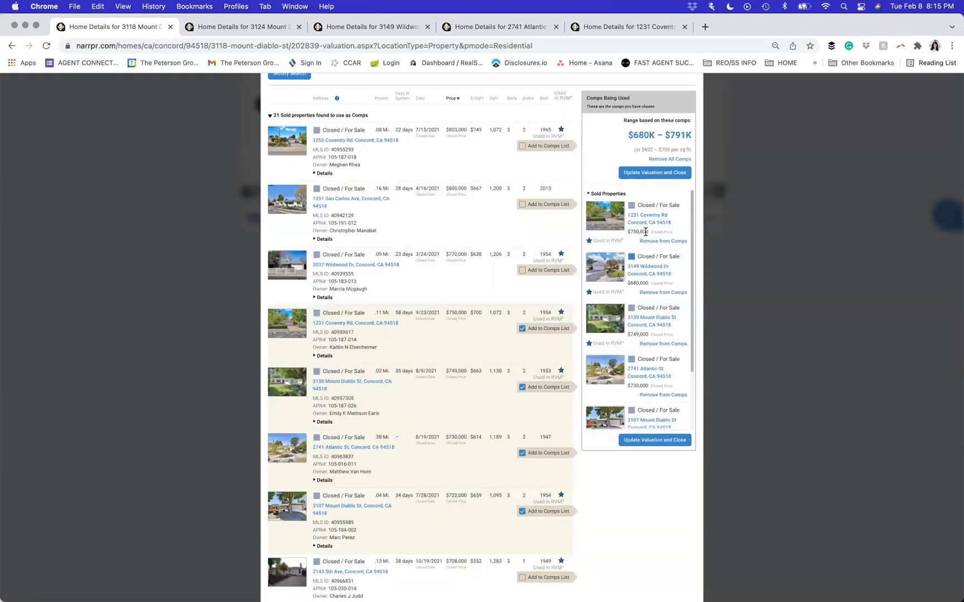
pyautogui.scroll(-5, 647, 241)
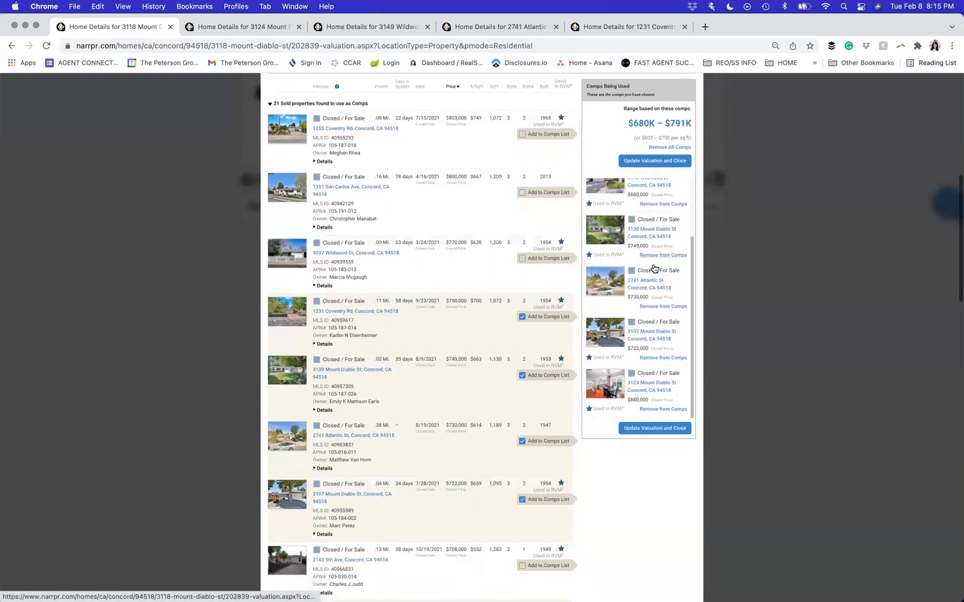
pyautogui.scroll(-1, 653, 266)
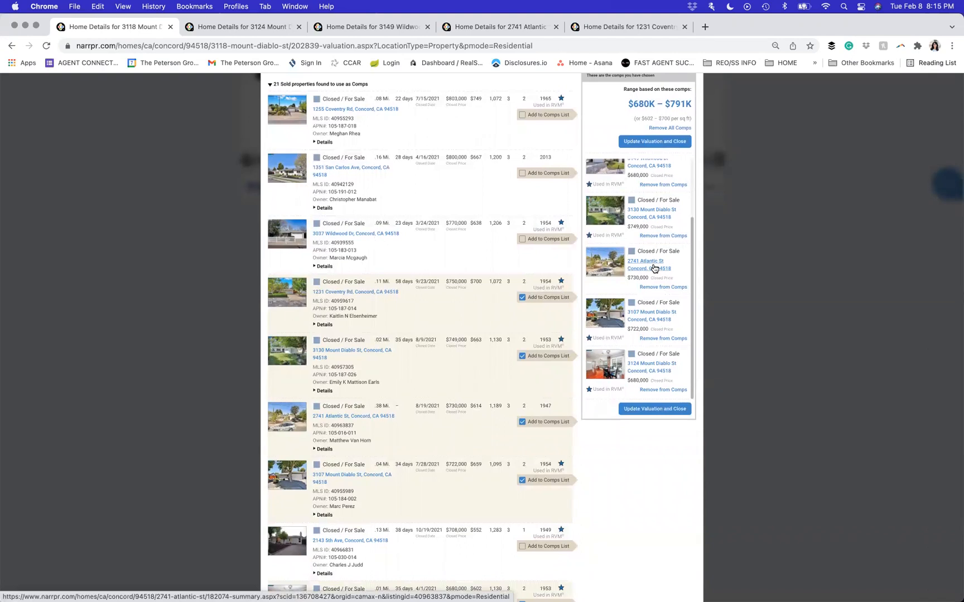
pyautogui.scroll(10, 653, 269)
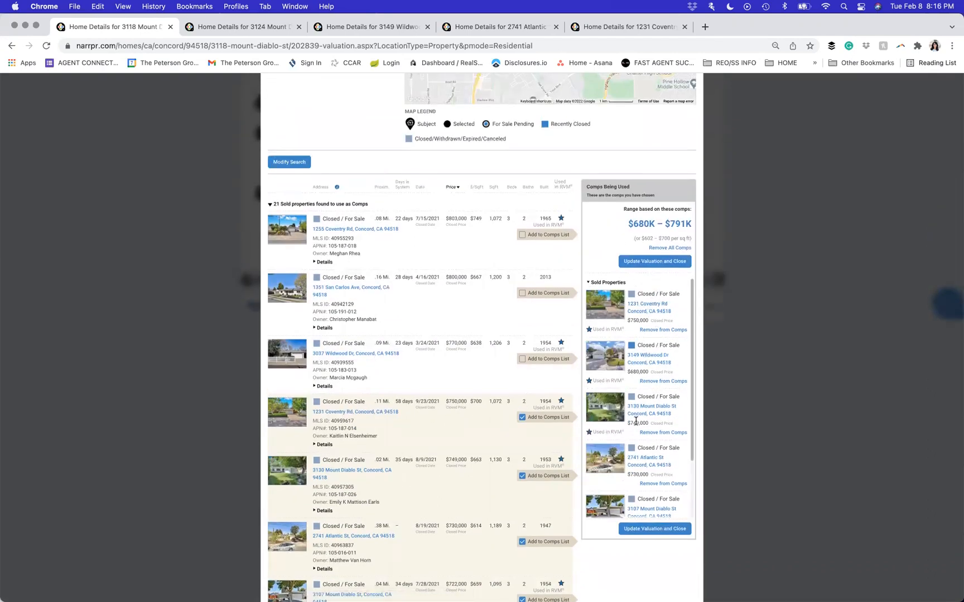
pyautogui.scroll(-5, 630, 488)
# - Save the six chosen comps to the valuation and review the side-by-side comp comparison
pyautogui.click(641, 453)
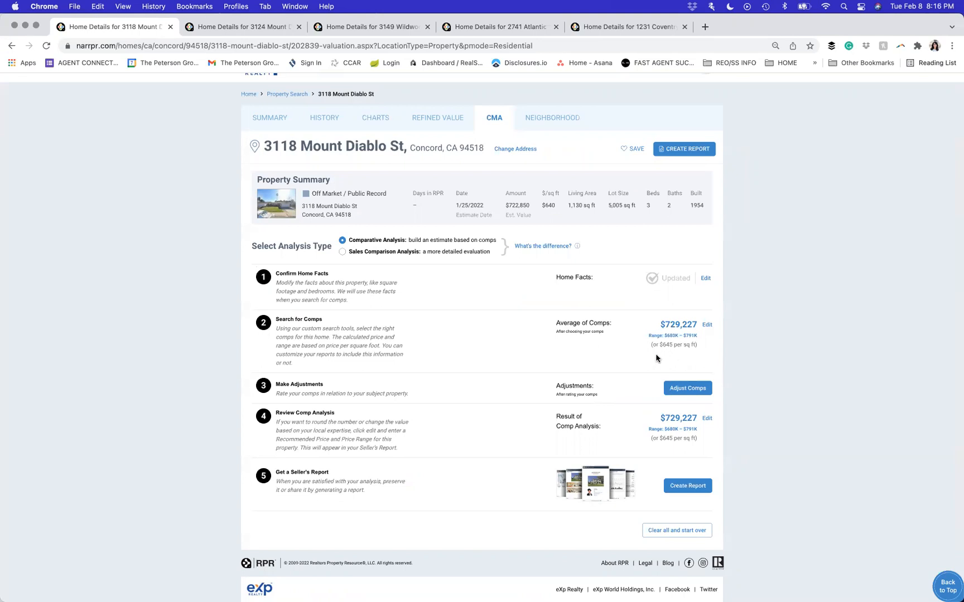
pyautogui.click(685, 389)
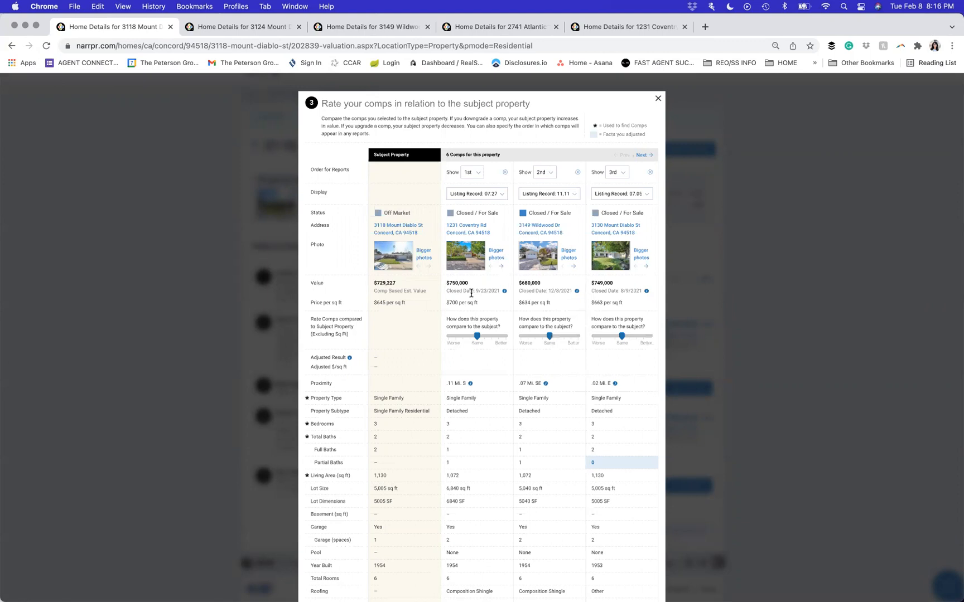
pyautogui.scroll(-2, 472, 293)
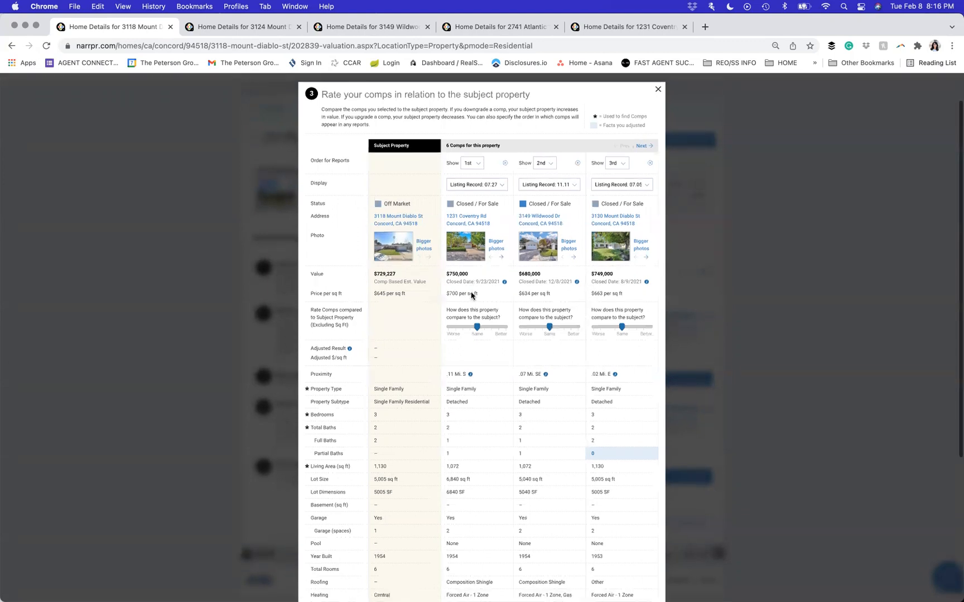
pyautogui.scroll(-1, 472, 296)
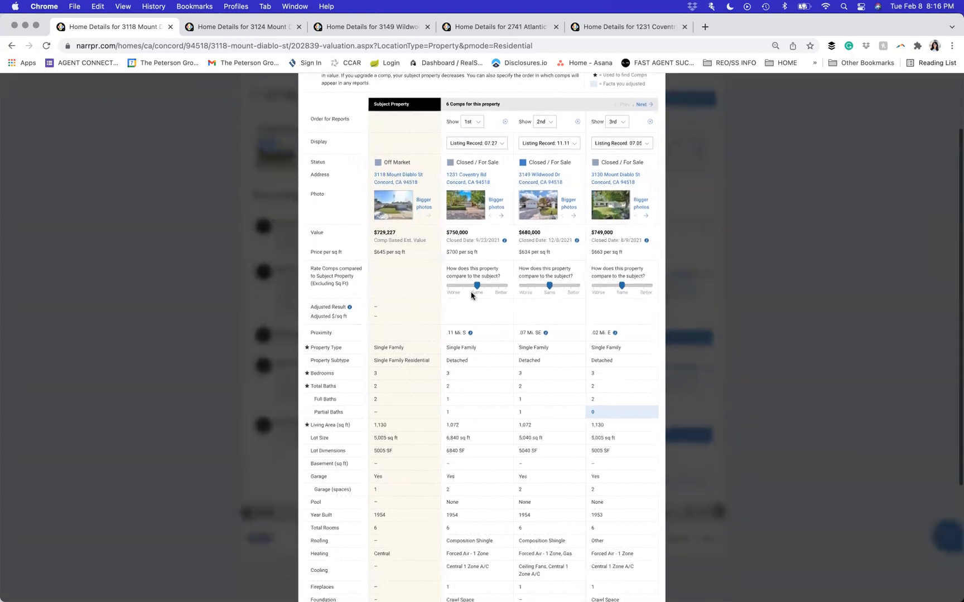
pyautogui.scroll(-1, 474, 307)
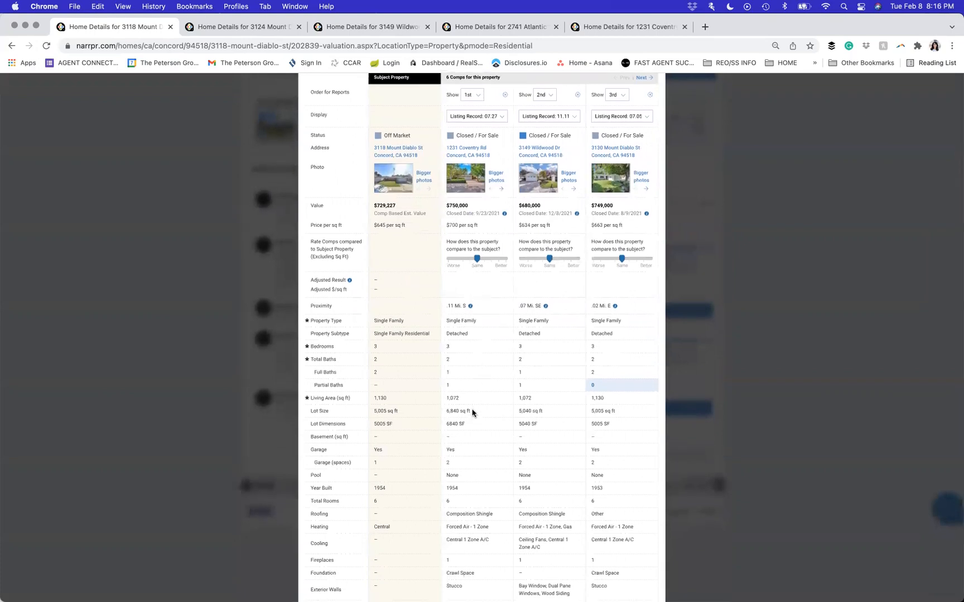
pyautogui.scroll(1, 476, 420)
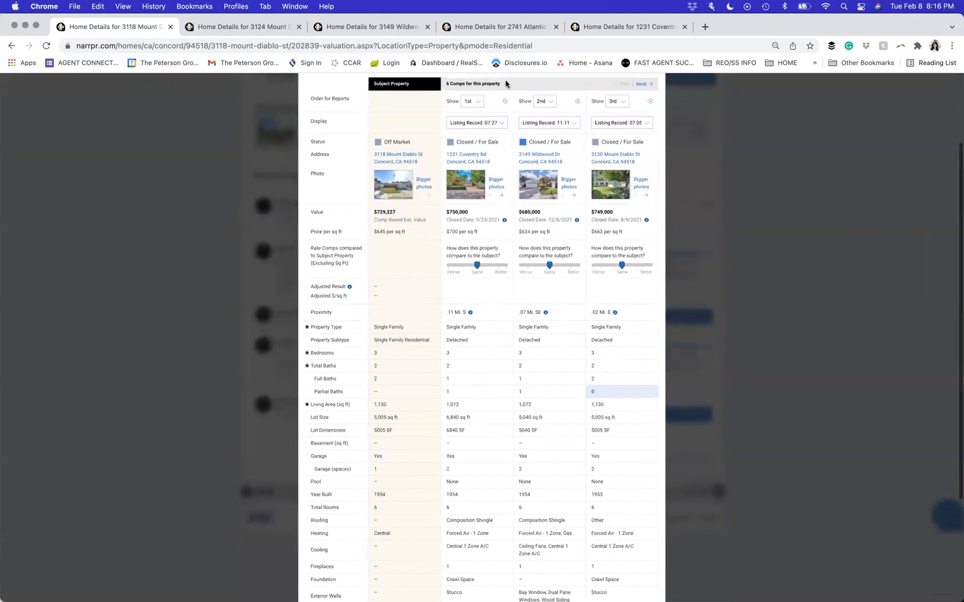
pyautogui.click(473, 102)
pyautogui.click(481, 147)
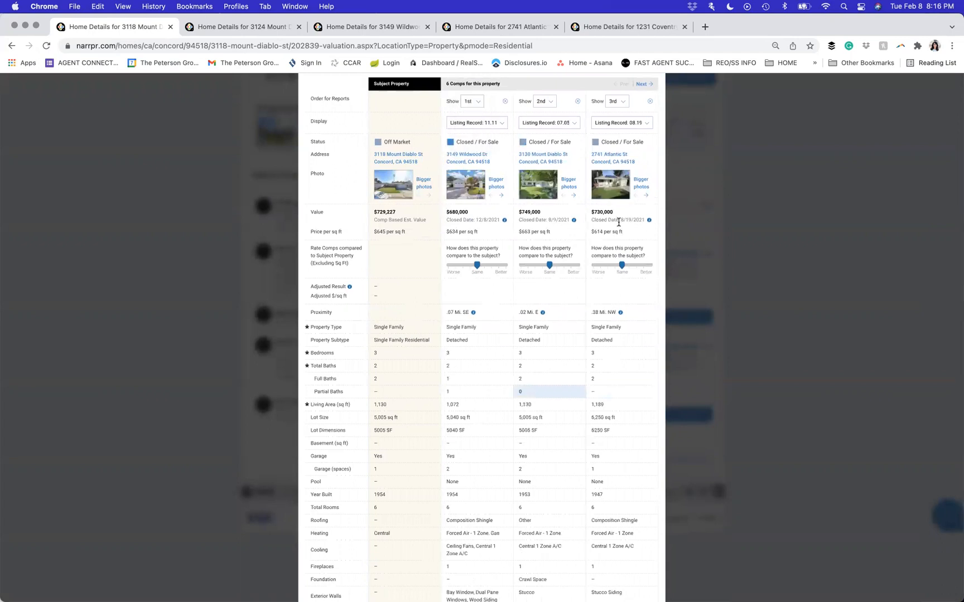
pyautogui.scroll(-1, 618, 222)
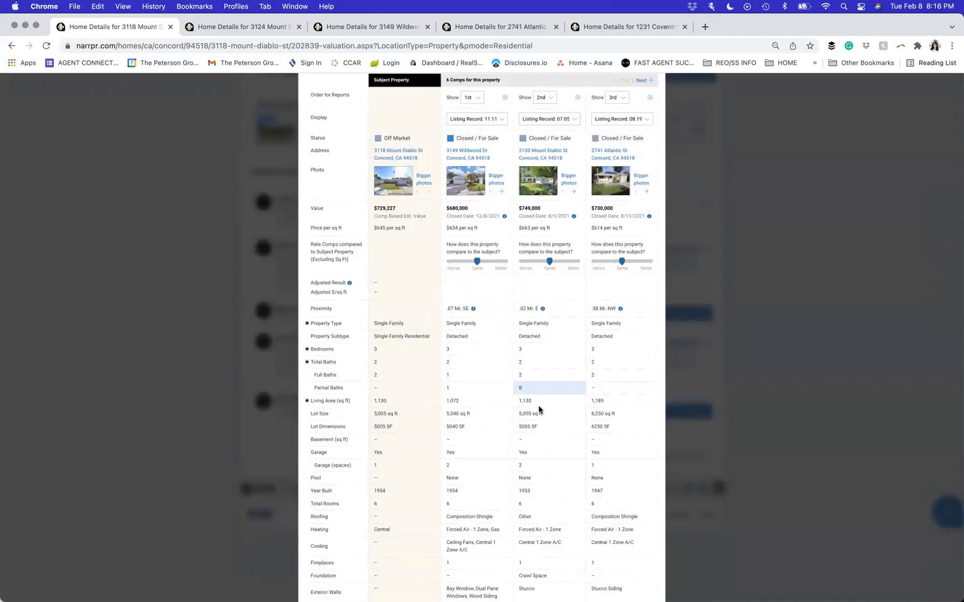
pyautogui.click(544, 102)
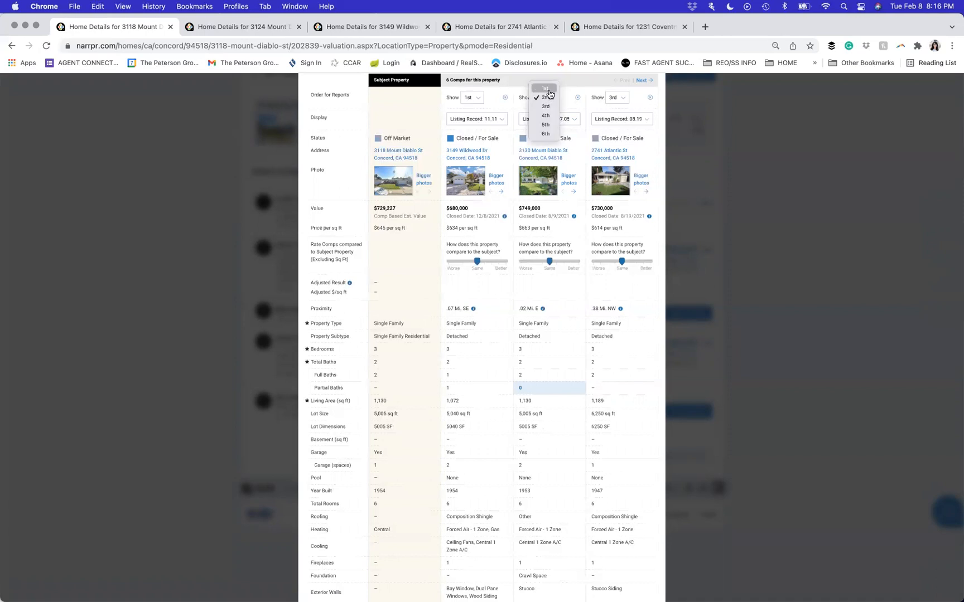
pyautogui.click(548, 89)
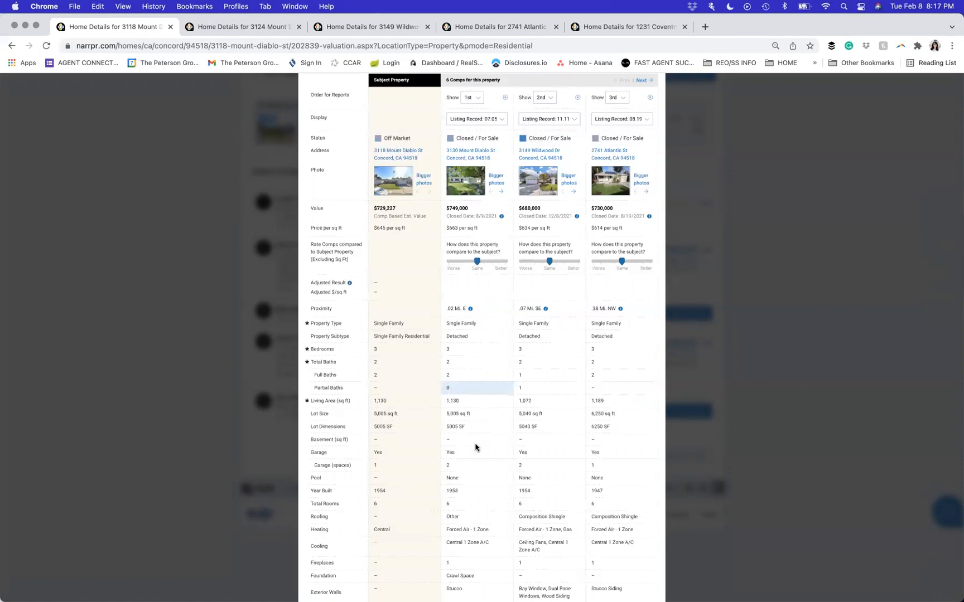
pyautogui.click(642, 80)
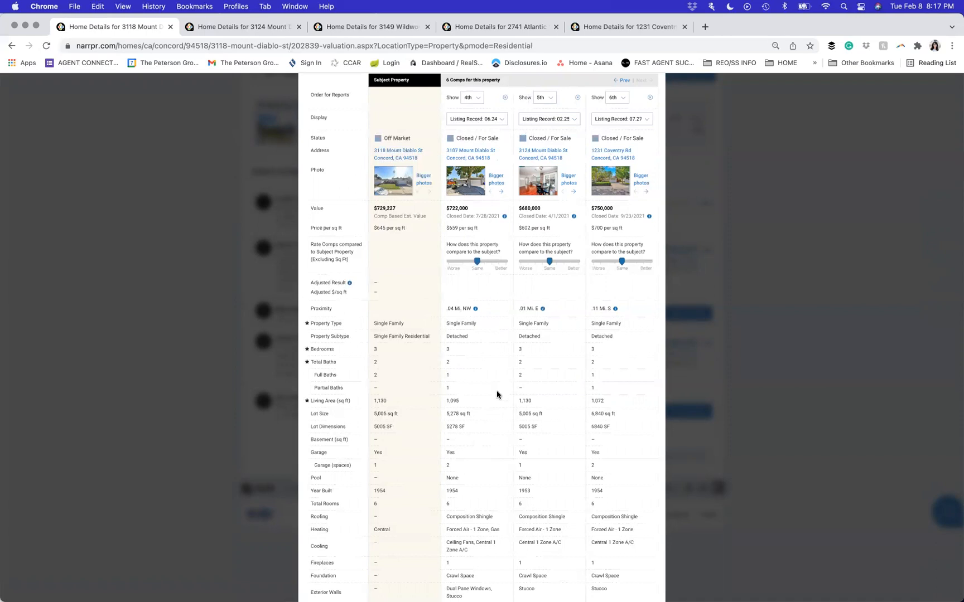
pyautogui.click(540, 99)
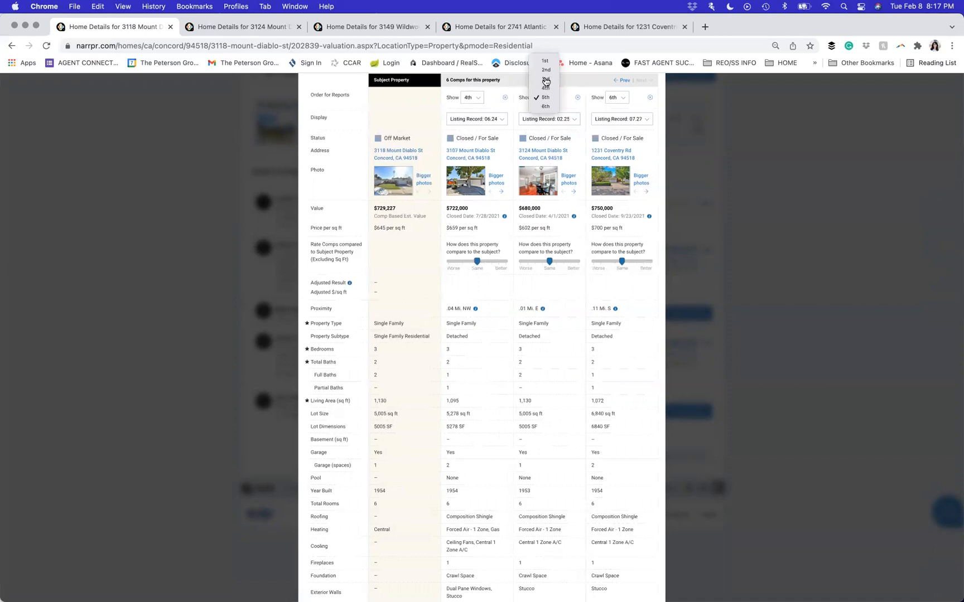
pyautogui.click(546, 82)
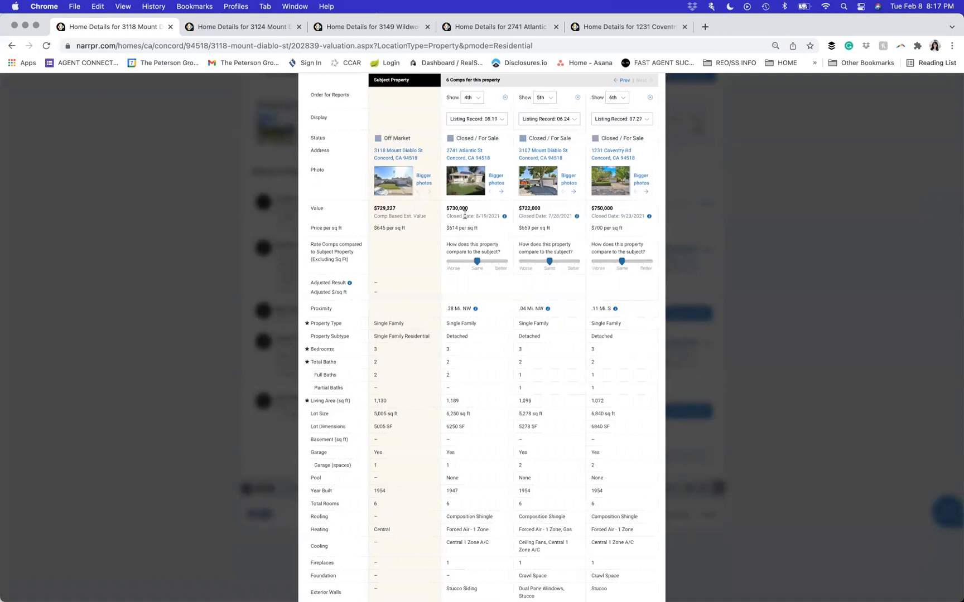
pyautogui.click(622, 81)
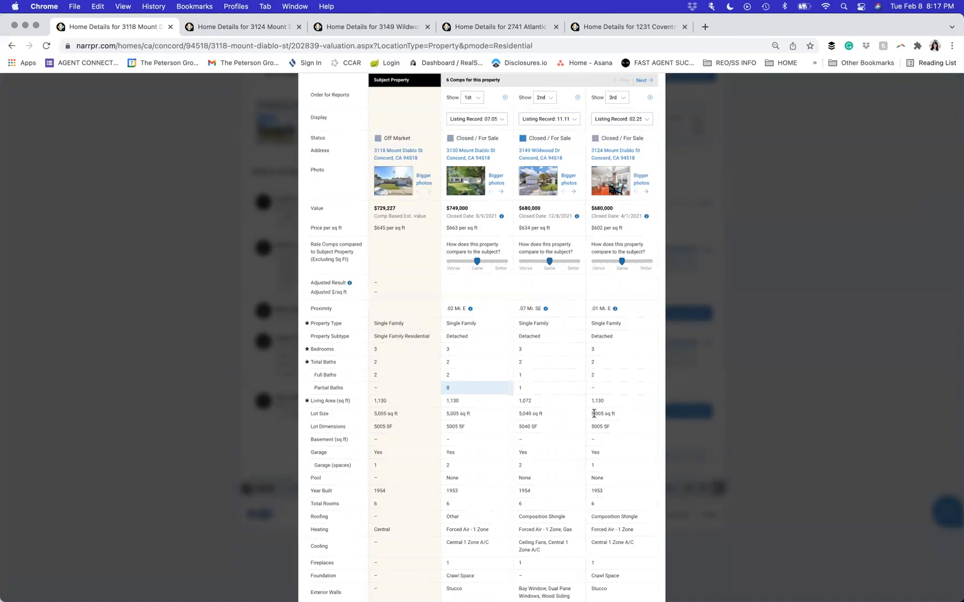
pyautogui.scroll(-1, 588, 439)
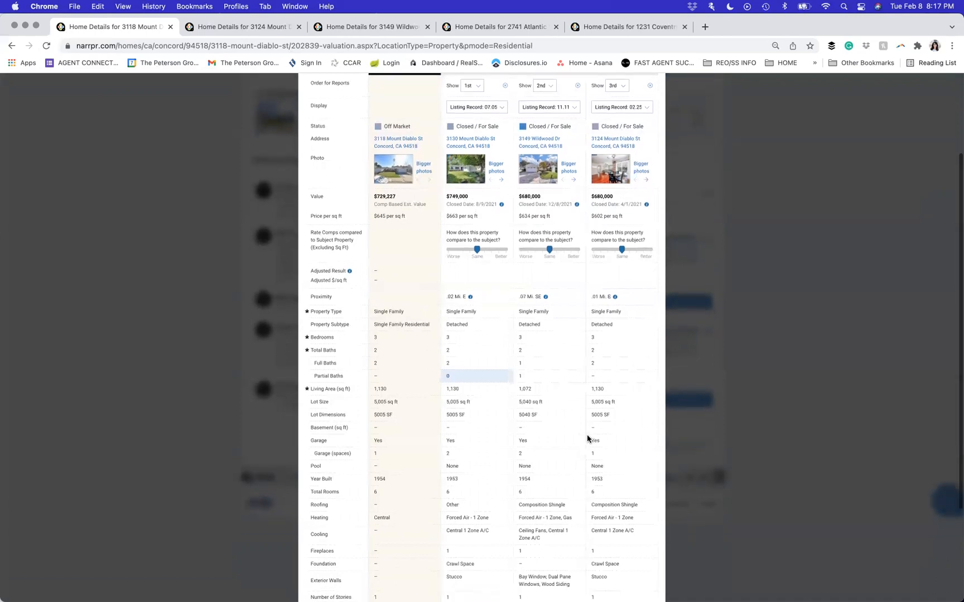
pyautogui.scroll(1, 613, 123)
pyautogui.click(617, 92)
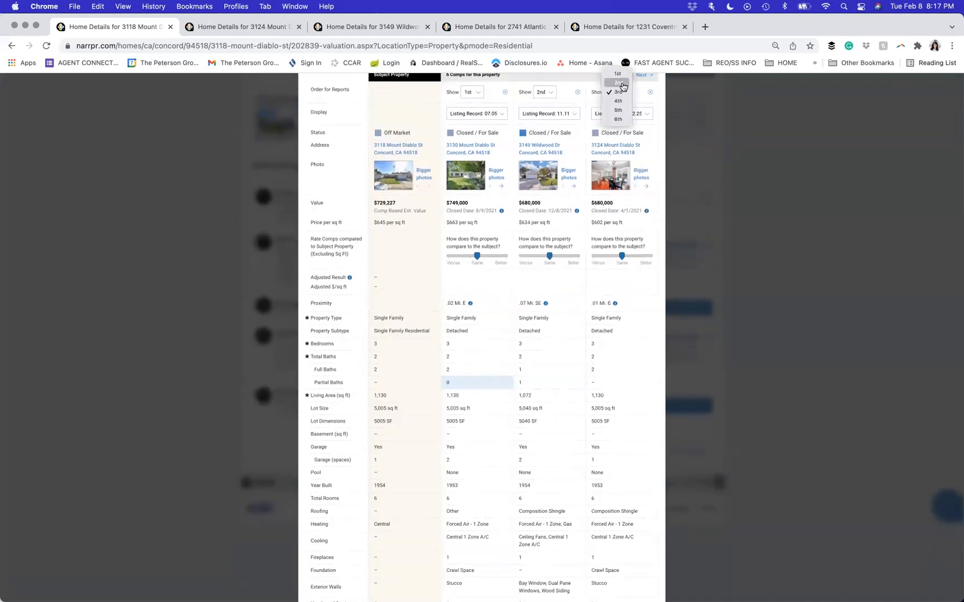
pyautogui.click(620, 83)
# - Review the 4th–6th comps to confirm the new report order
pyautogui.scroll(-5, 618, 279)
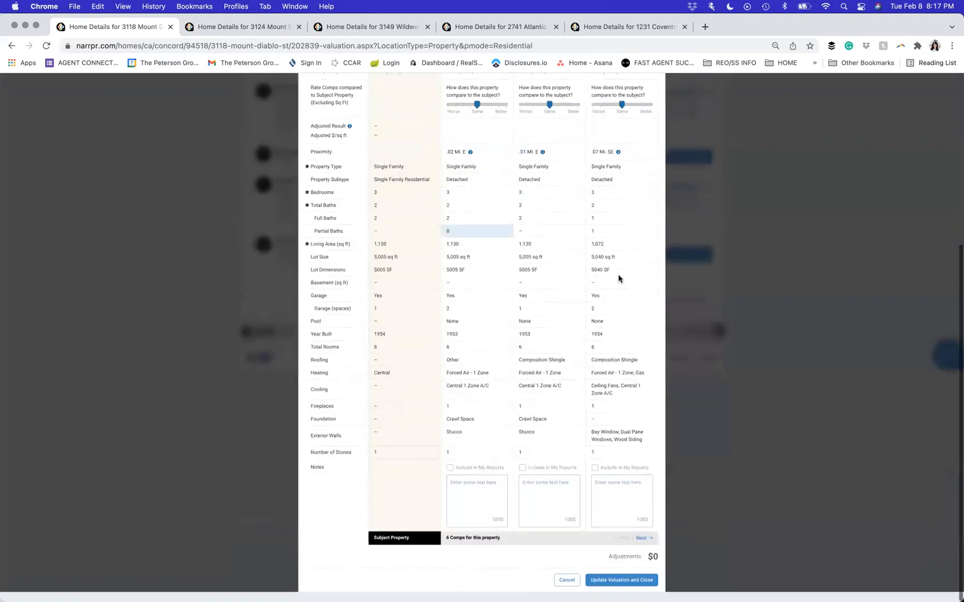
pyautogui.scroll(8, 609, 495)
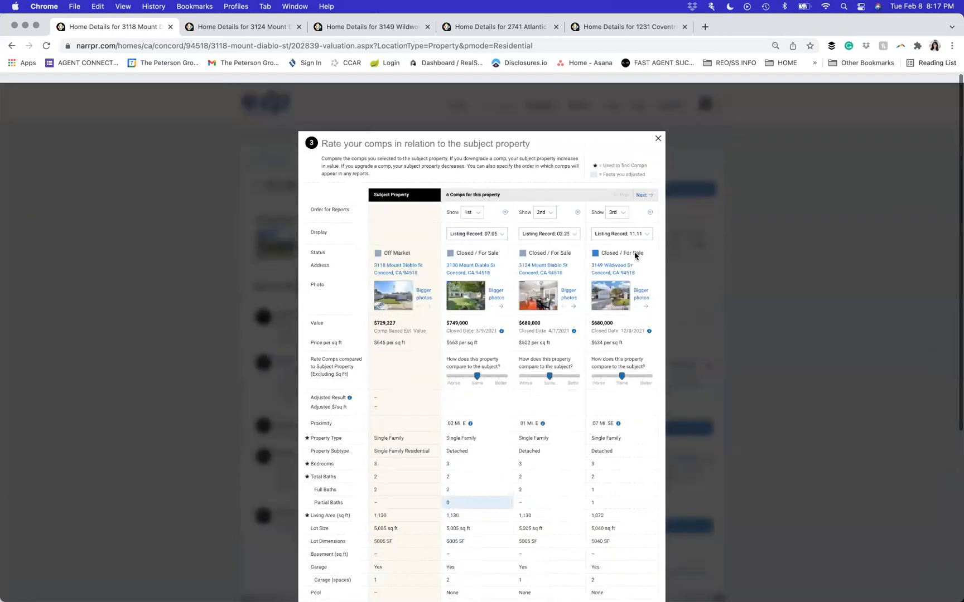
pyautogui.click(644, 187)
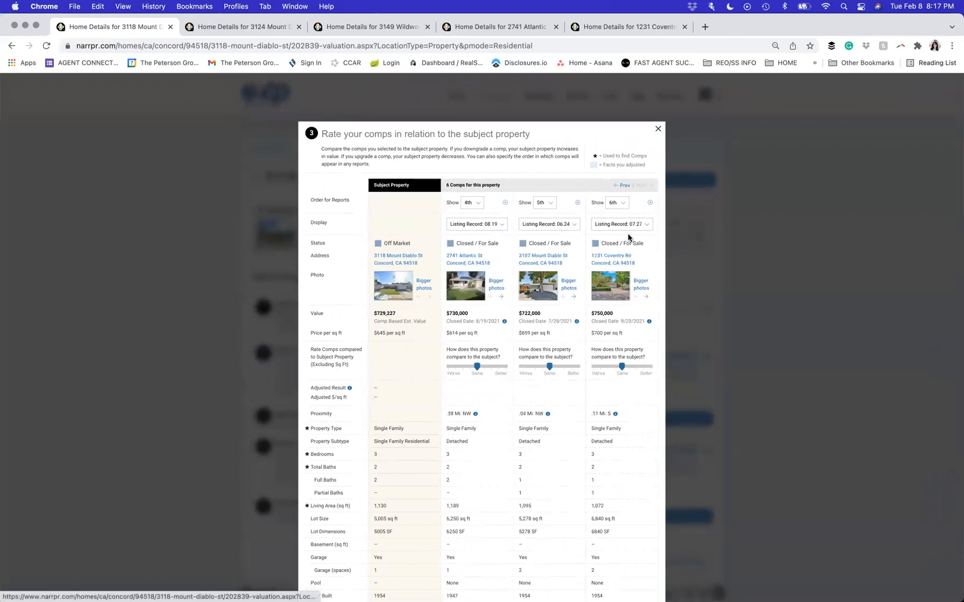
pyautogui.scroll(-1, 541, 321)
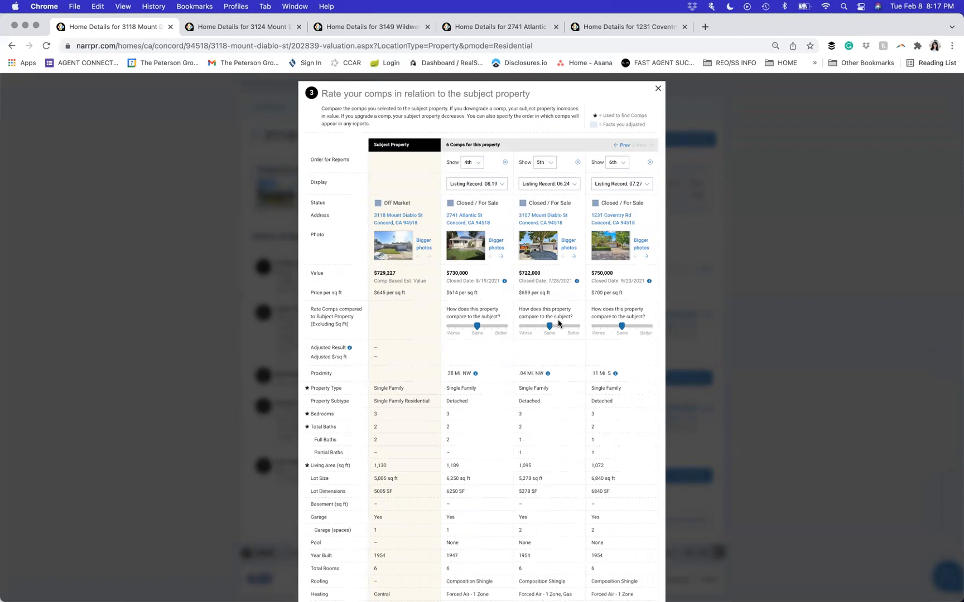
pyautogui.scroll(-1, 545, 277)
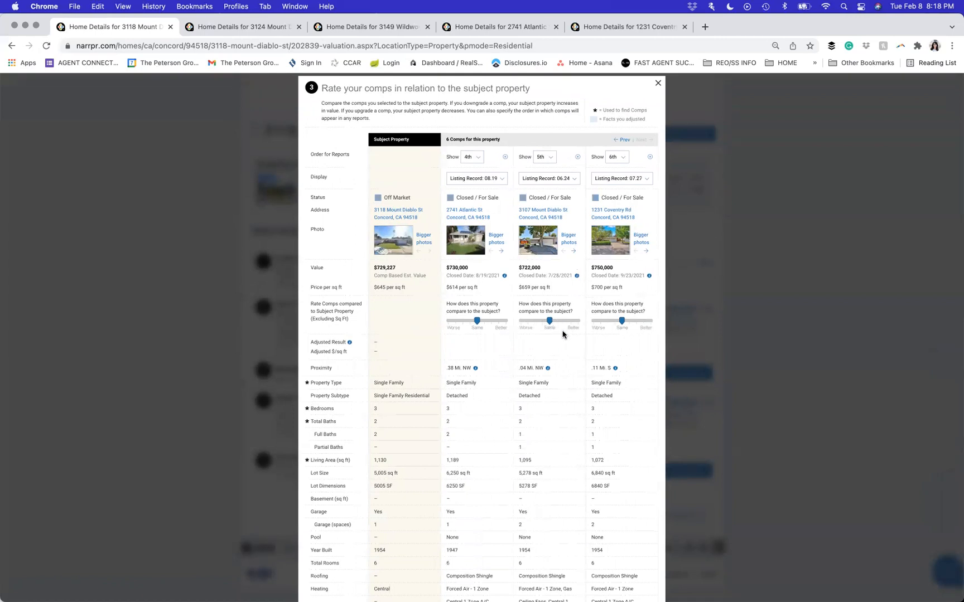
pyautogui.scroll(-5, 564, 335)
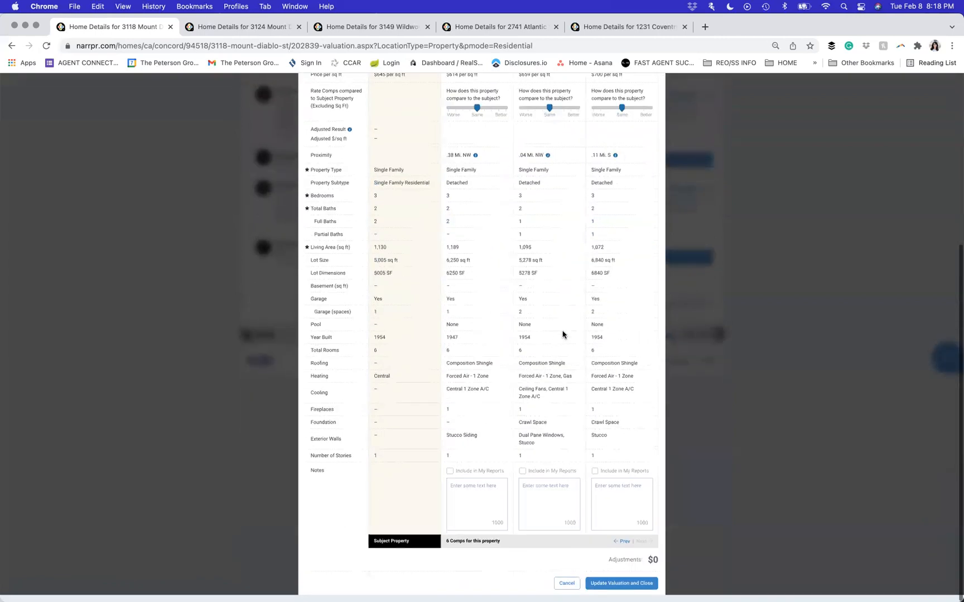
# - Save the comp ordering and enter a recommended price of $700,000
pyautogui.click(601, 592)
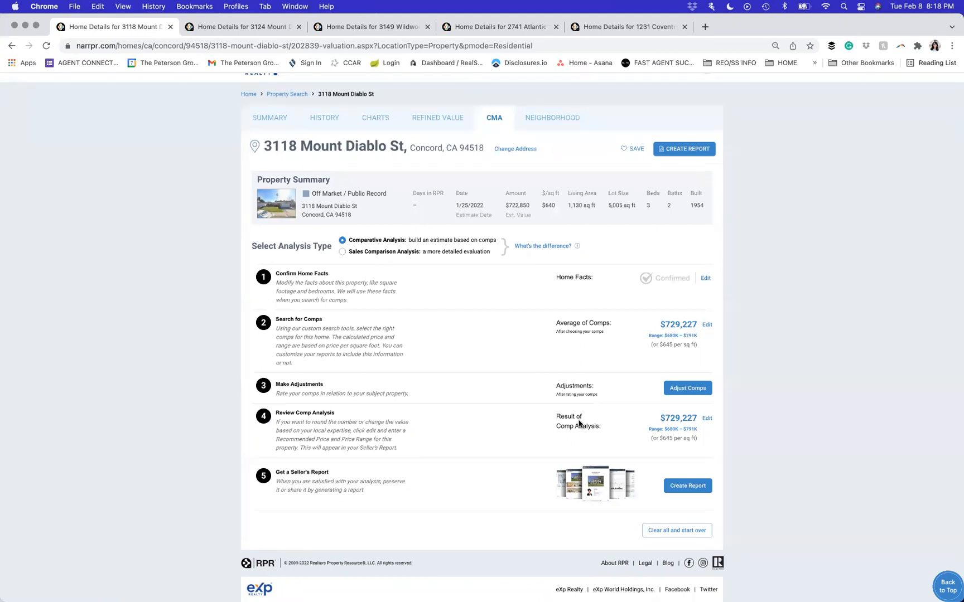
pyautogui.click(708, 420)
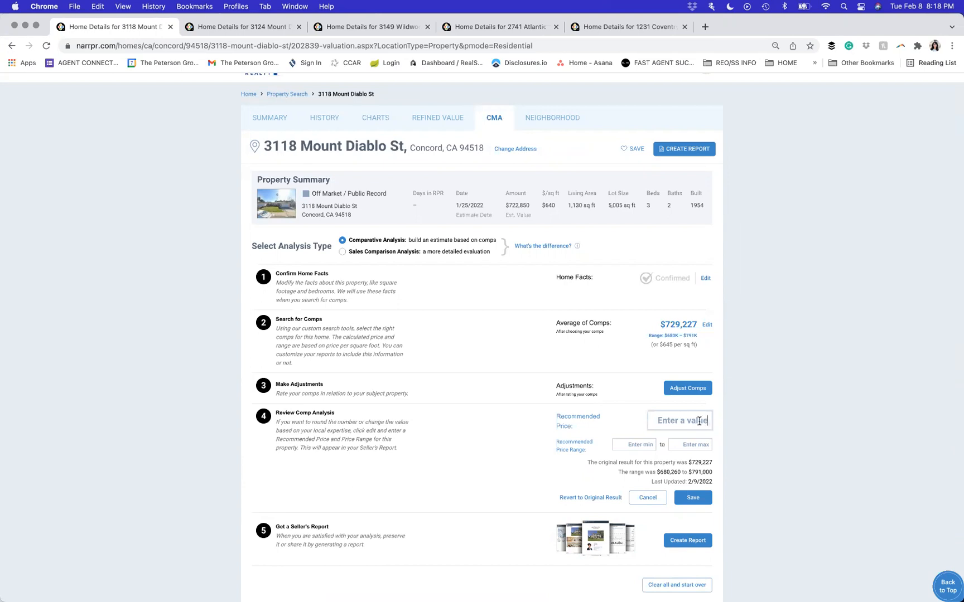
pyautogui.write('1')
pyautogui.press('BackSpace')
pyautogui.write('700,000')
# - Set the price range to $680,000–$750,000 and save the recommended price
pyautogui.click(626, 444)
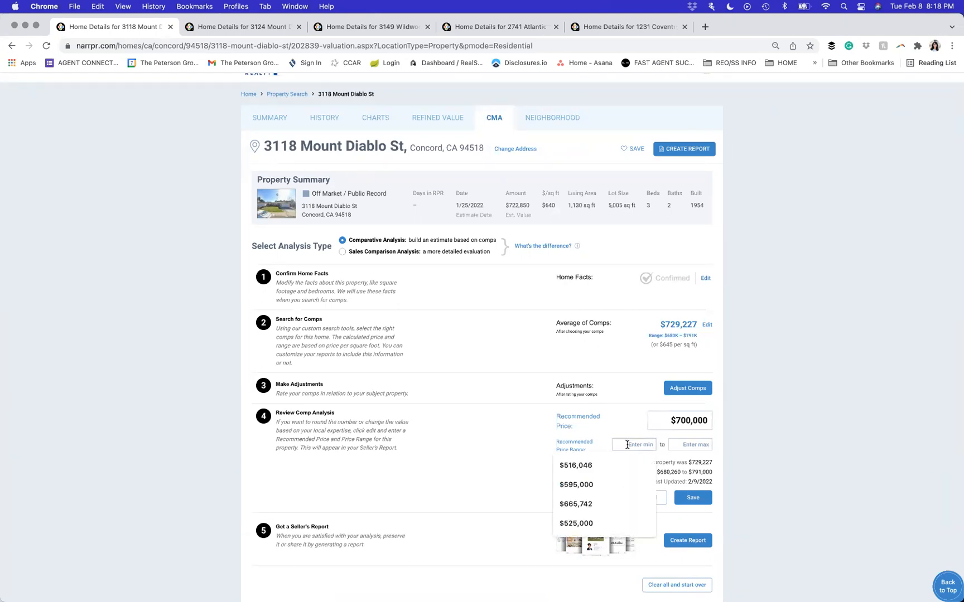
pyautogui.write('68,0')
pyautogui.write('000')
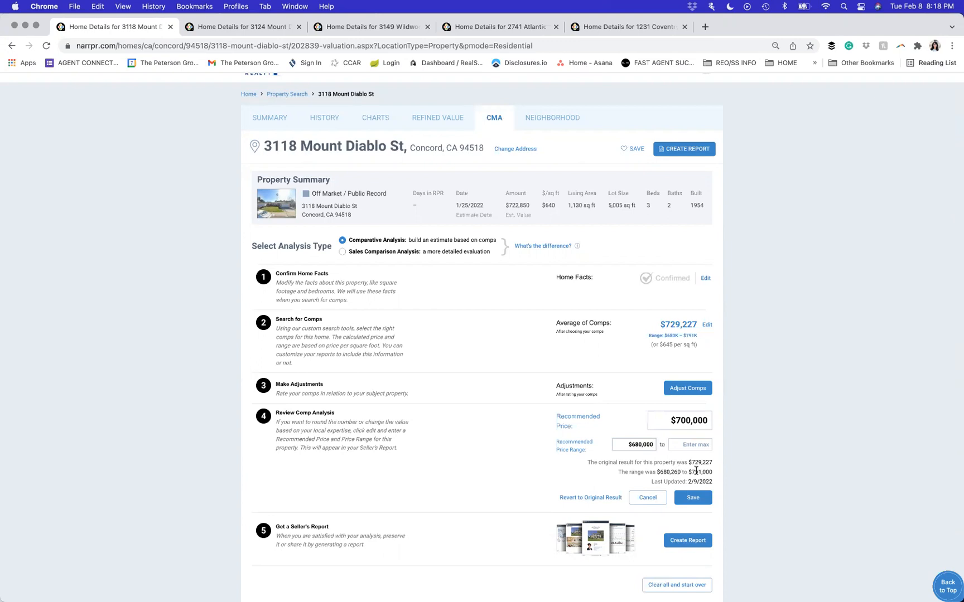
pyautogui.moveTo(688, 472); pyautogui.dragTo(712, 472)
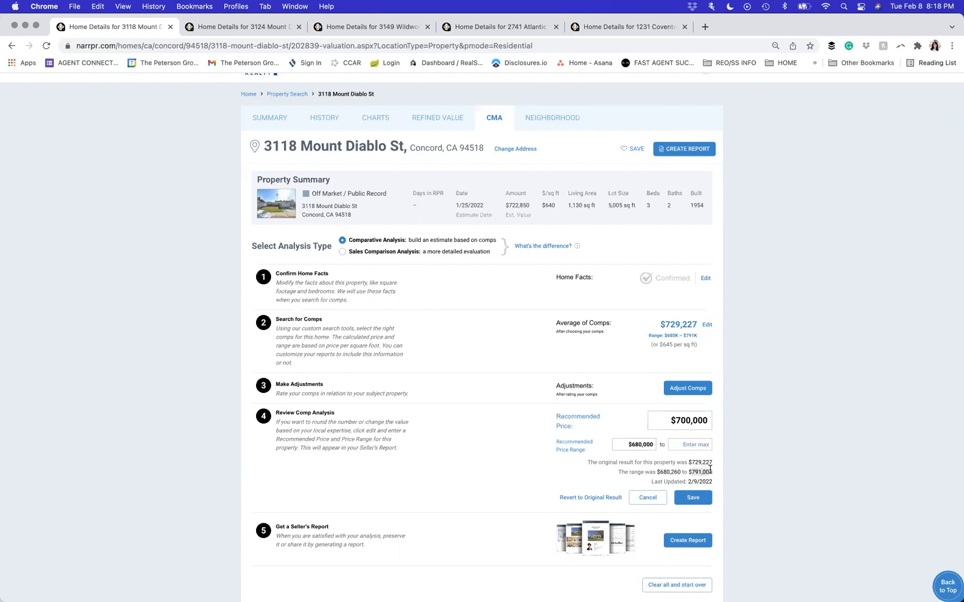
pyautogui.click(687, 445)
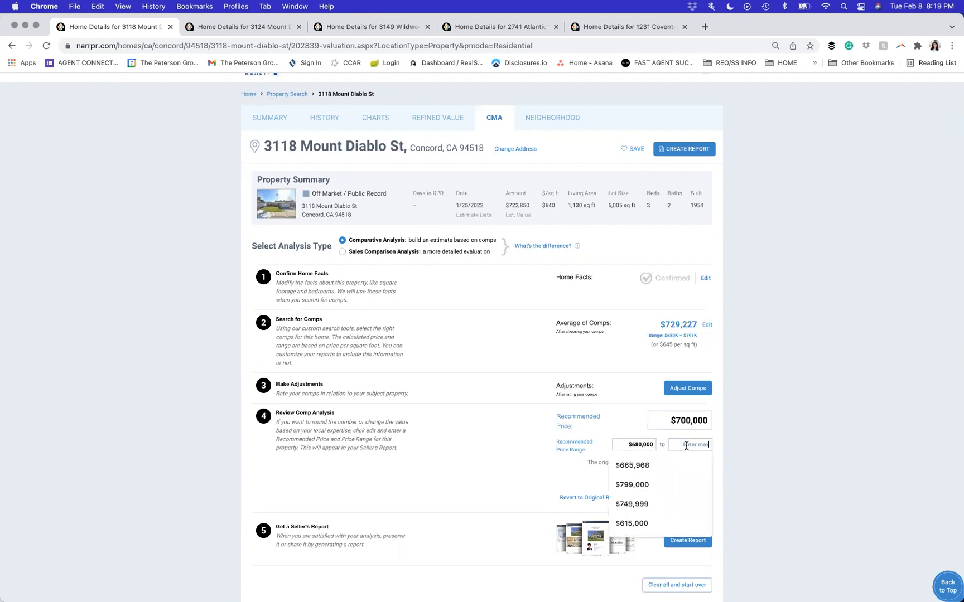
pyautogui.write('7')
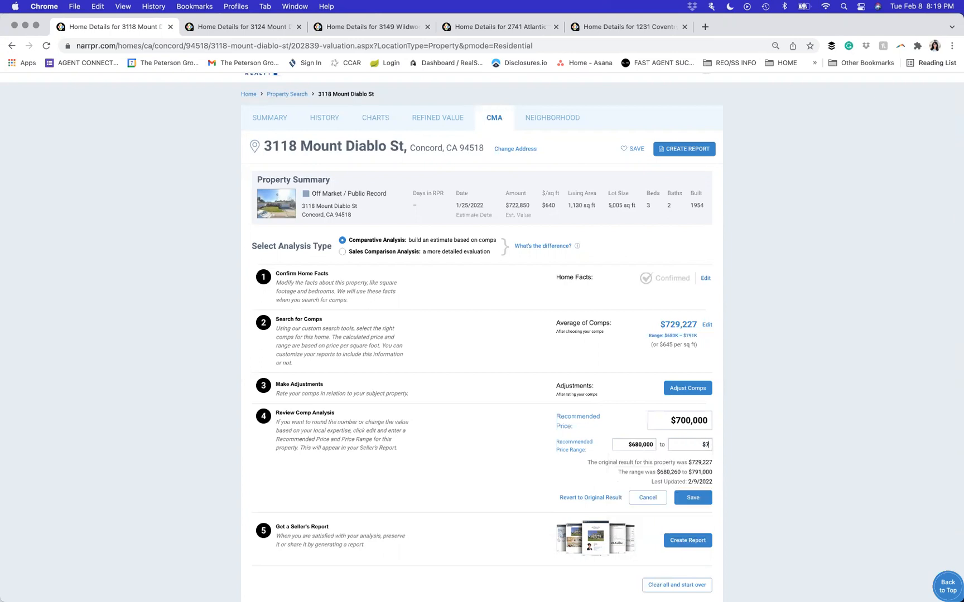
pyautogui.write('50,000')
pyautogui.moveTo(589, 462); pyautogui.dragTo(711, 479)
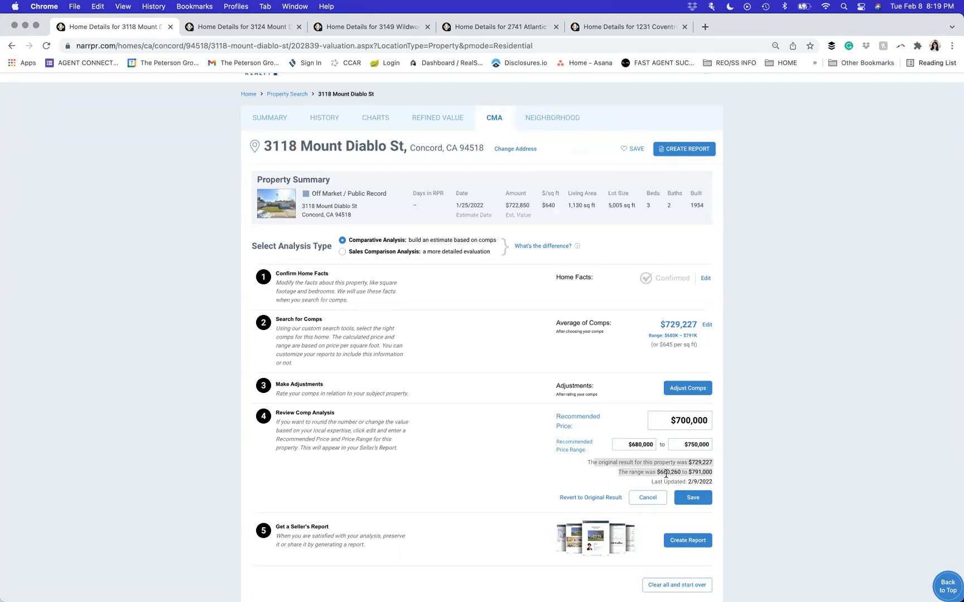
pyautogui.click(704, 502)
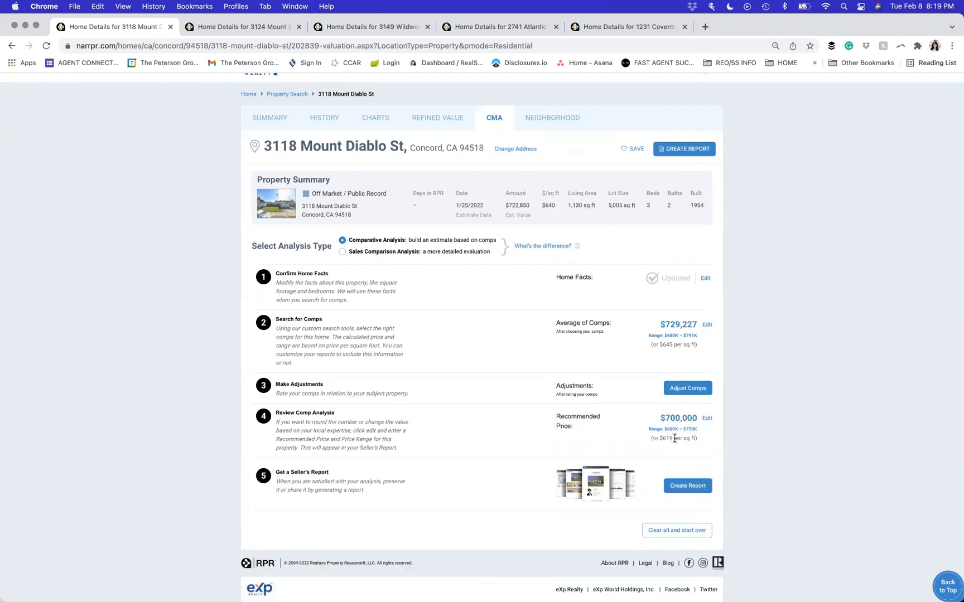
pyautogui.click(692, 491)
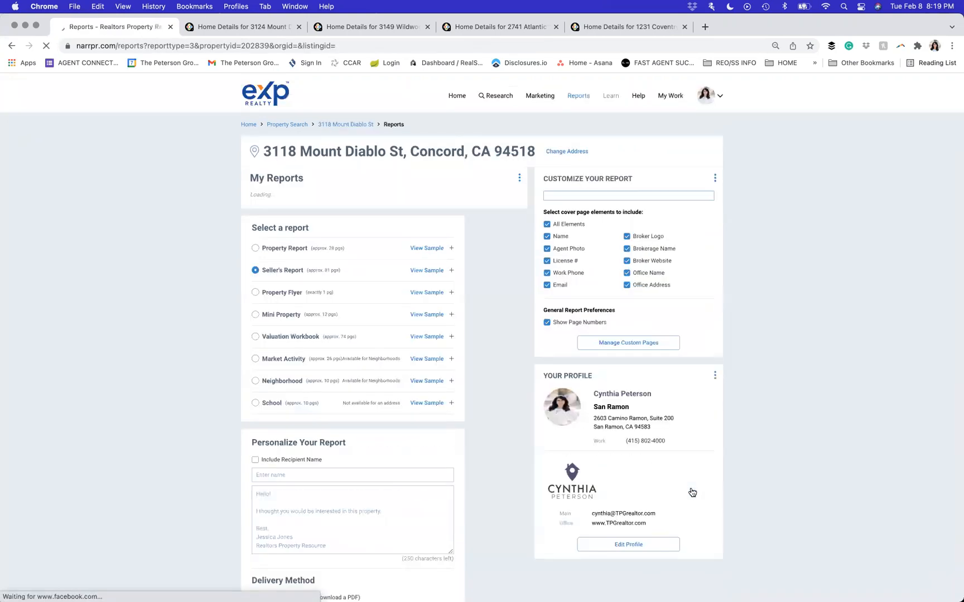
pyautogui.scroll(-3, 692, 493)
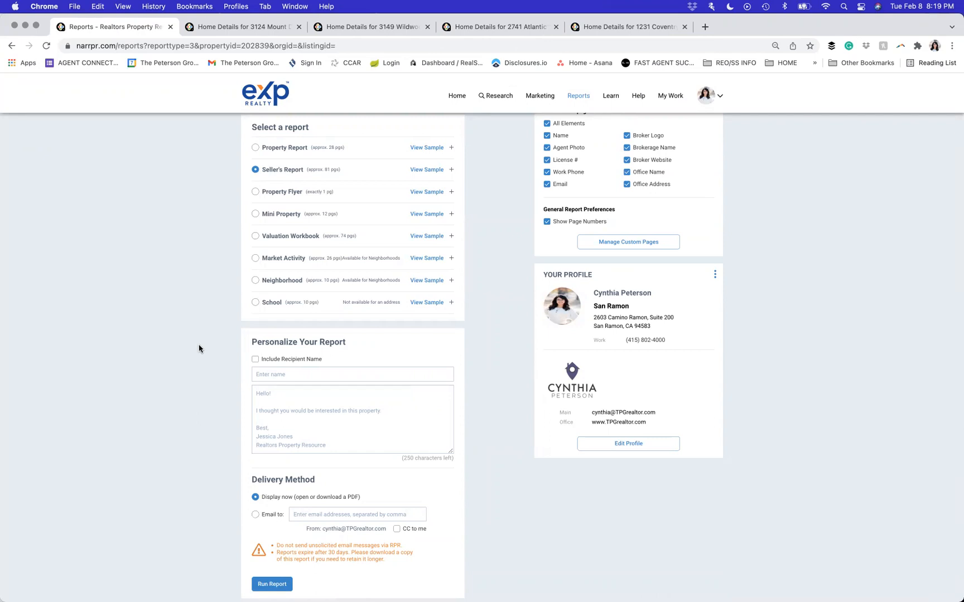
pyautogui.scroll(5, 199, 349)
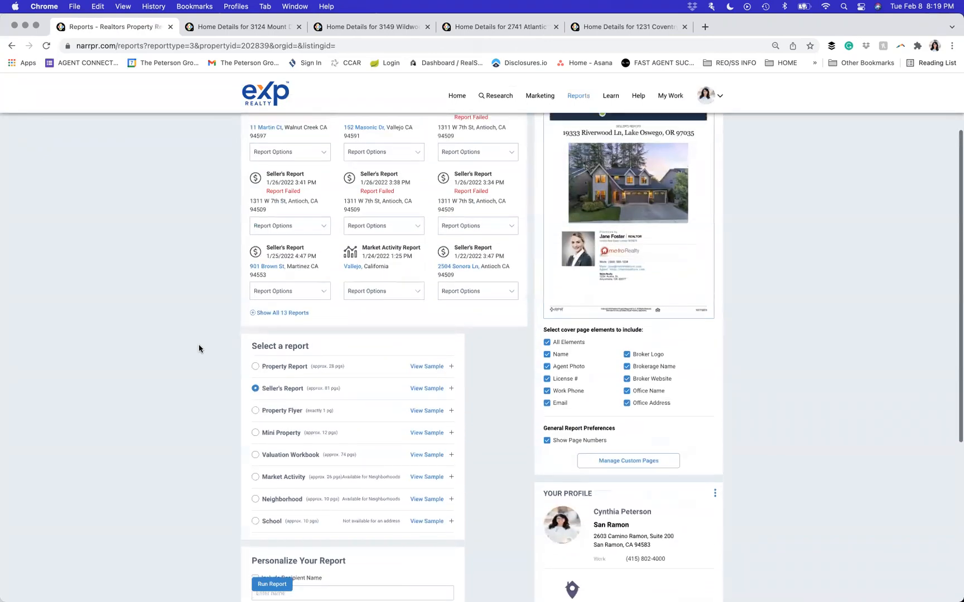
pyautogui.scroll(2, 199, 349)
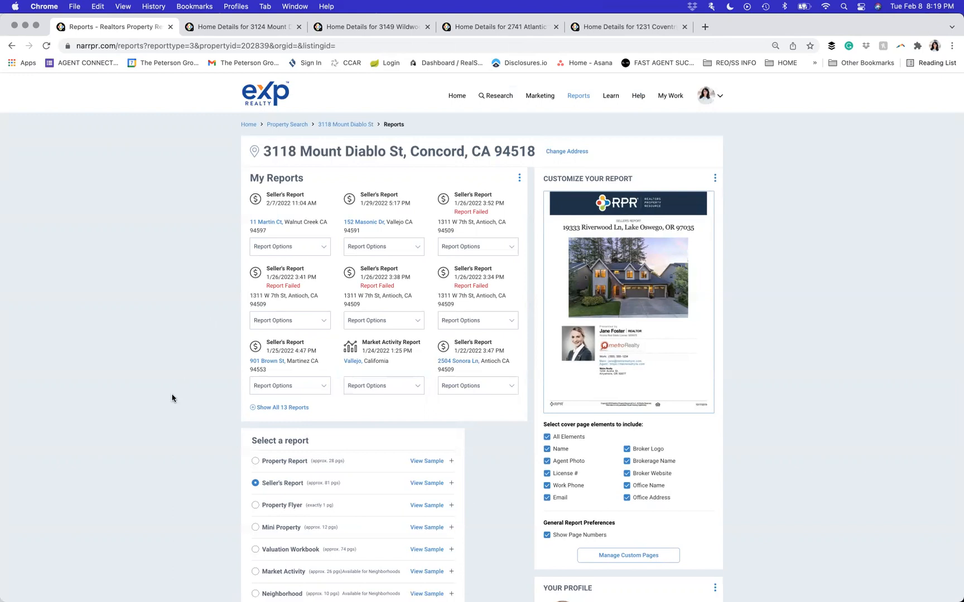
pyautogui.scroll(-2, 171, 397)
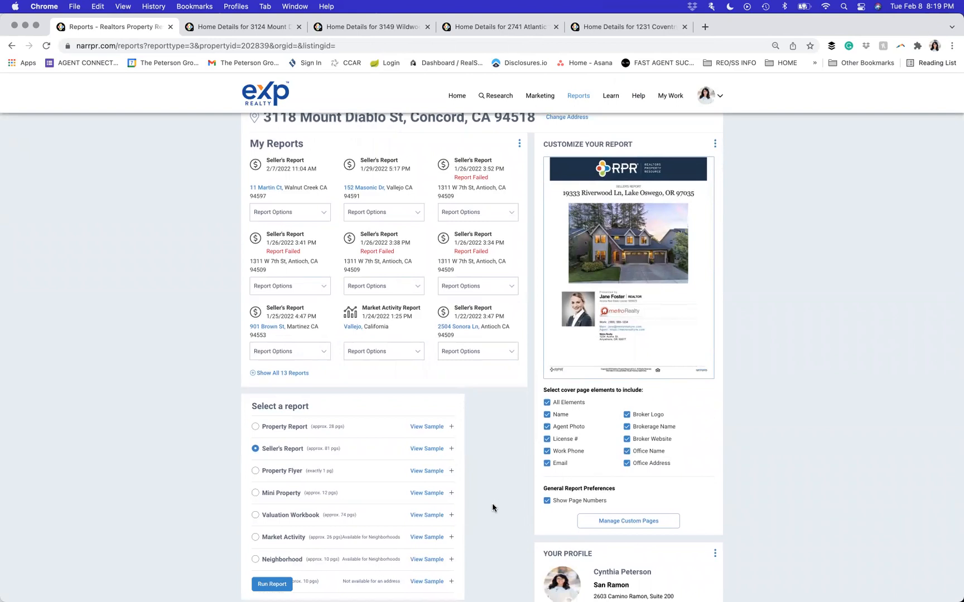
pyautogui.scroll(-5, 492, 503)
pyautogui.scroll(-6, 614, 423)
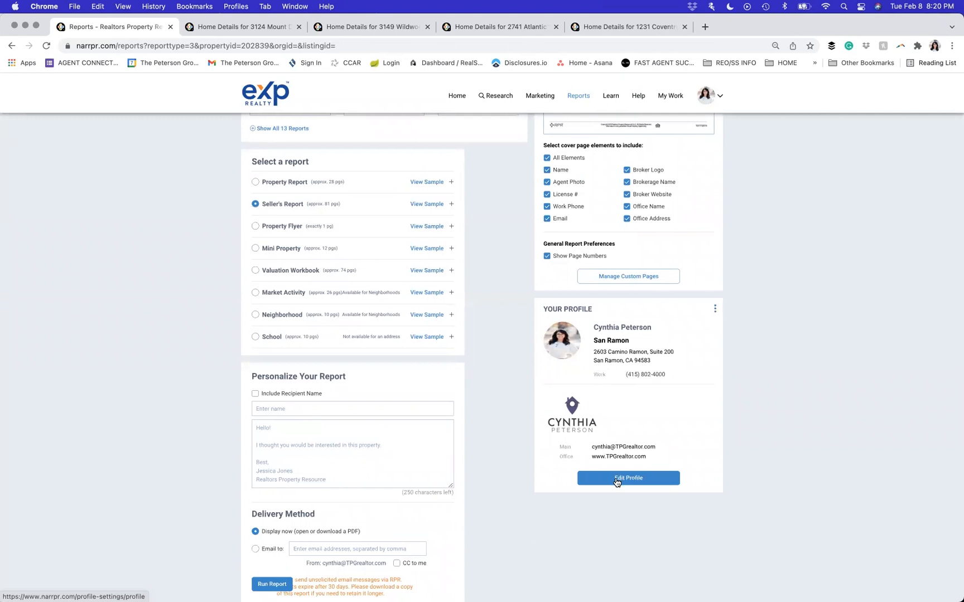
pyautogui.scroll(8, 69, 437)
pyautogui.scroll(-1, 68, 436)
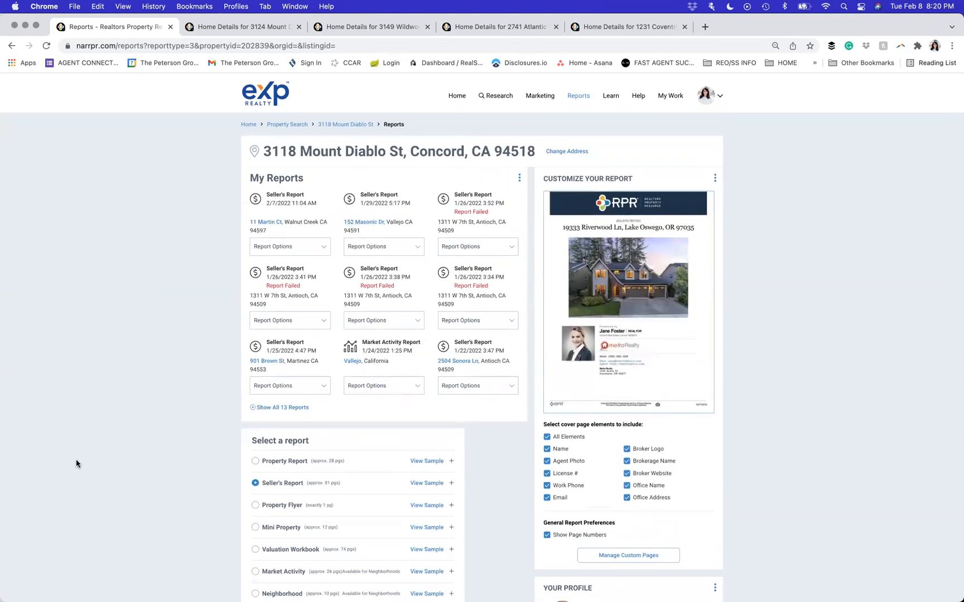
pyautogui.scroll(-3, 76, 460)
pyautogui.scroll(-5, 76, 464)
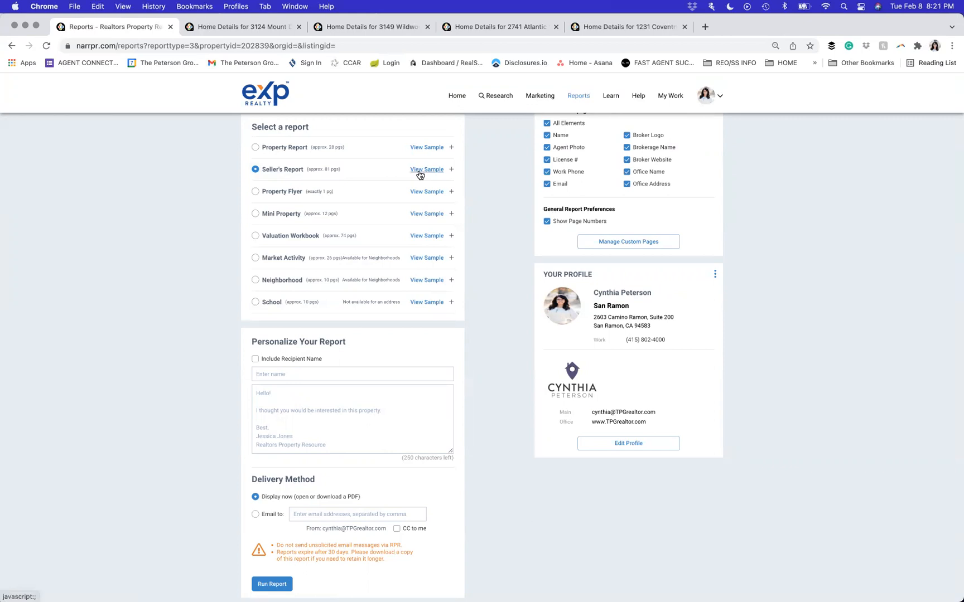
# - Expand the Seller's Report elements and review them down to Personalize Your Report
pyautogui.click(452, 169)
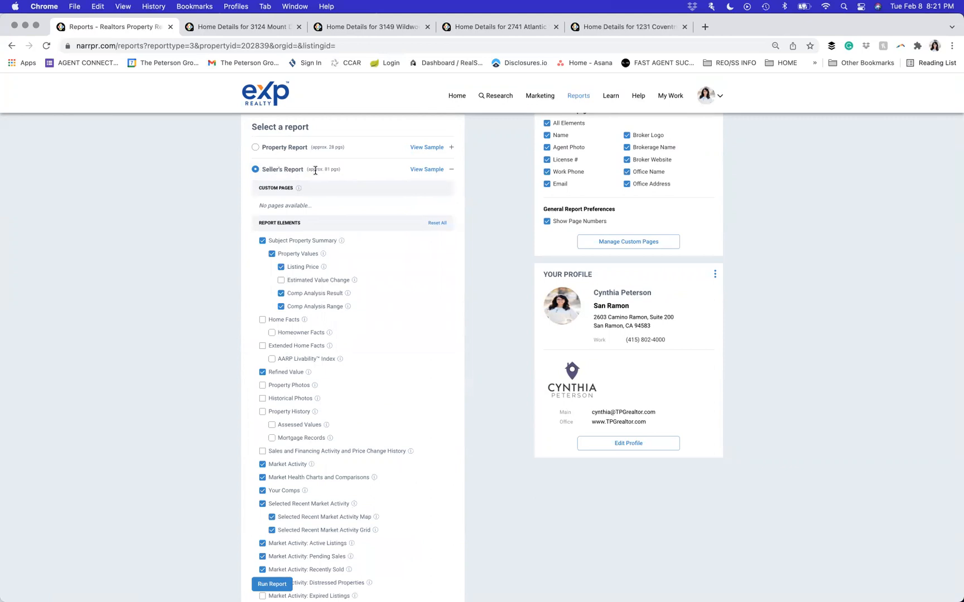
pyautogui.scroll(-3, 147, 376)
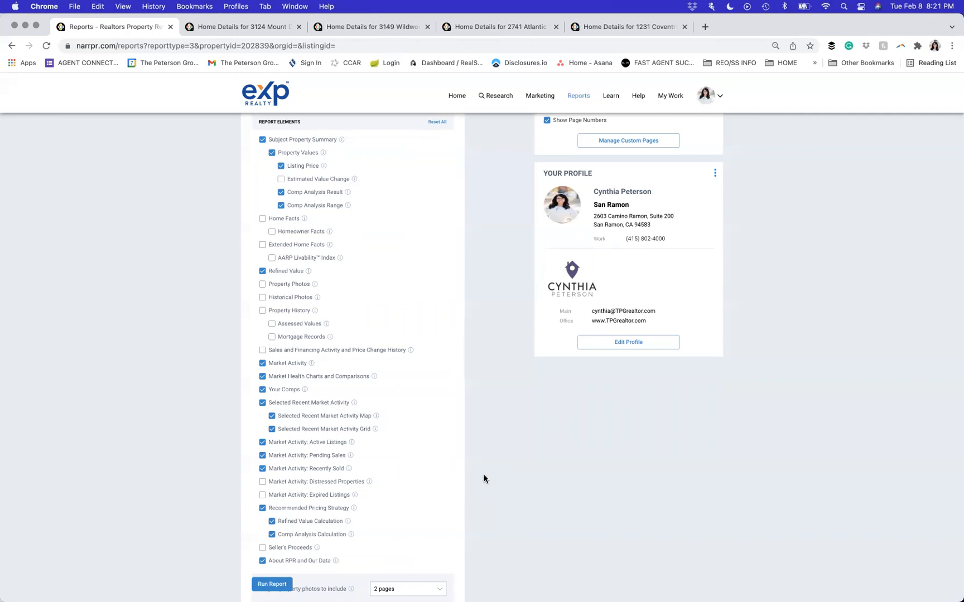
pyautogui.scroll(-3, 483, 478)
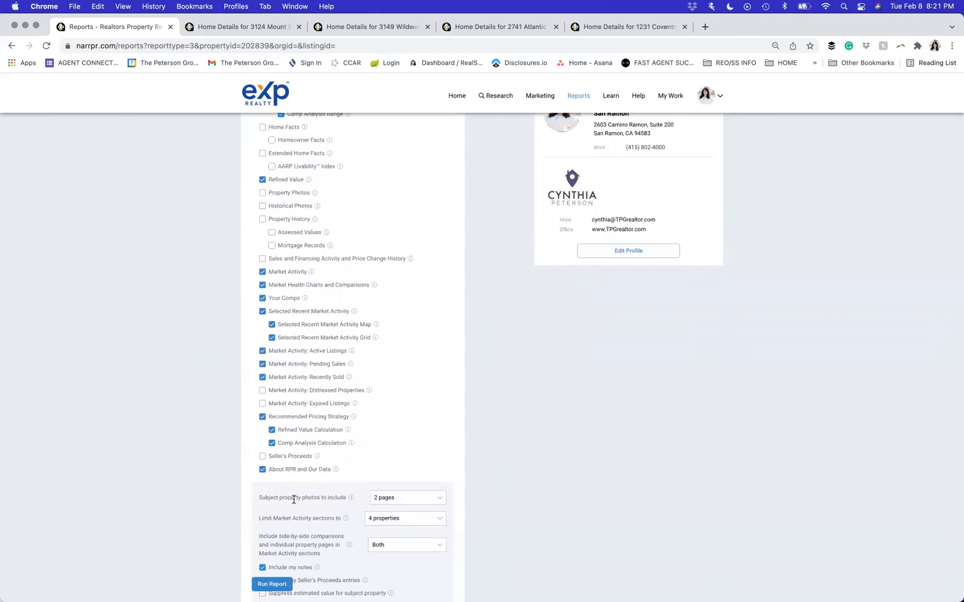
pyautogui.scroll(-3, 394, 493)
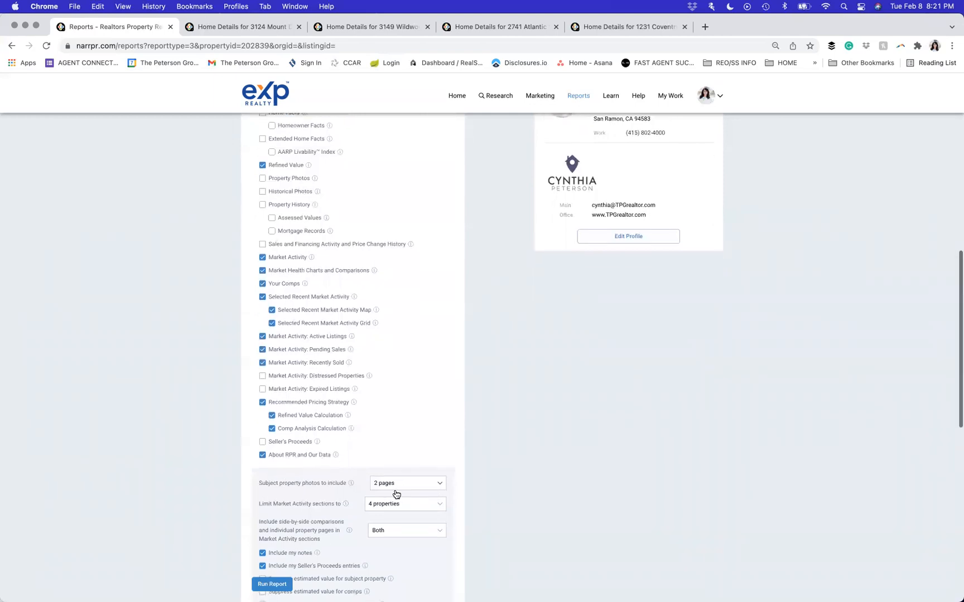
pyautogui.scroll(-2, 310, 491)
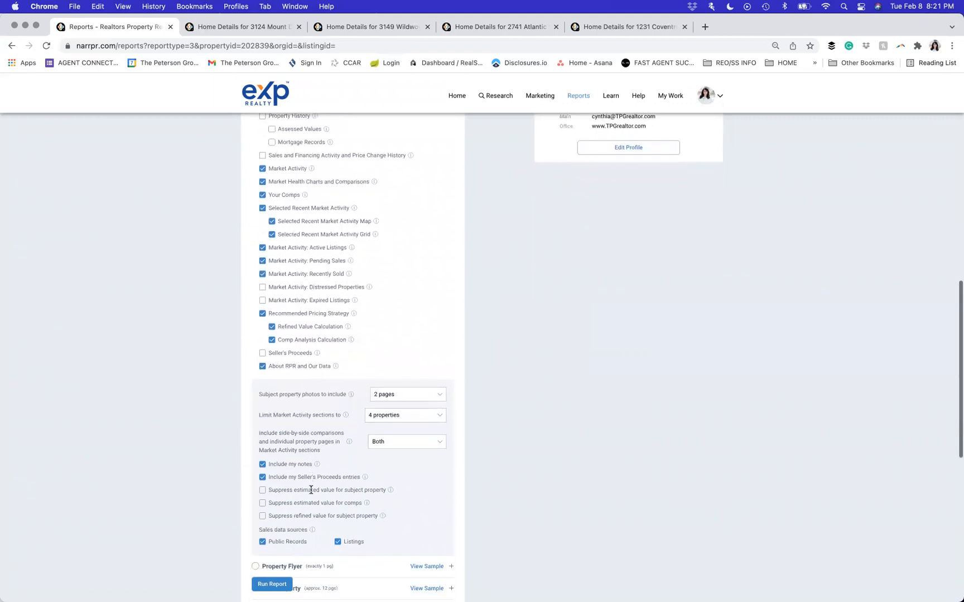
pyautogui.scroll(-2, 414, 470)
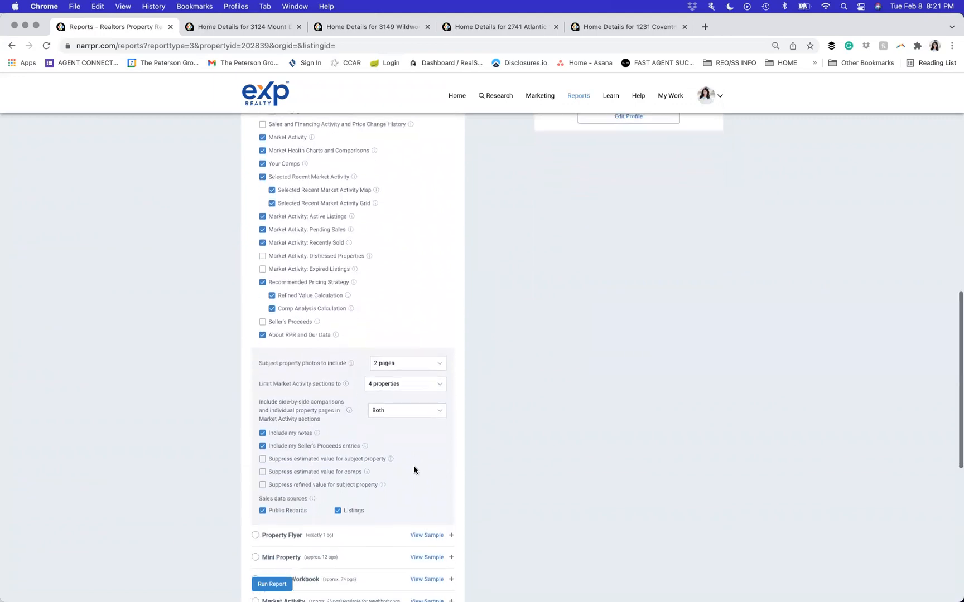
pyautogui.scroll(-3, 414, 470)
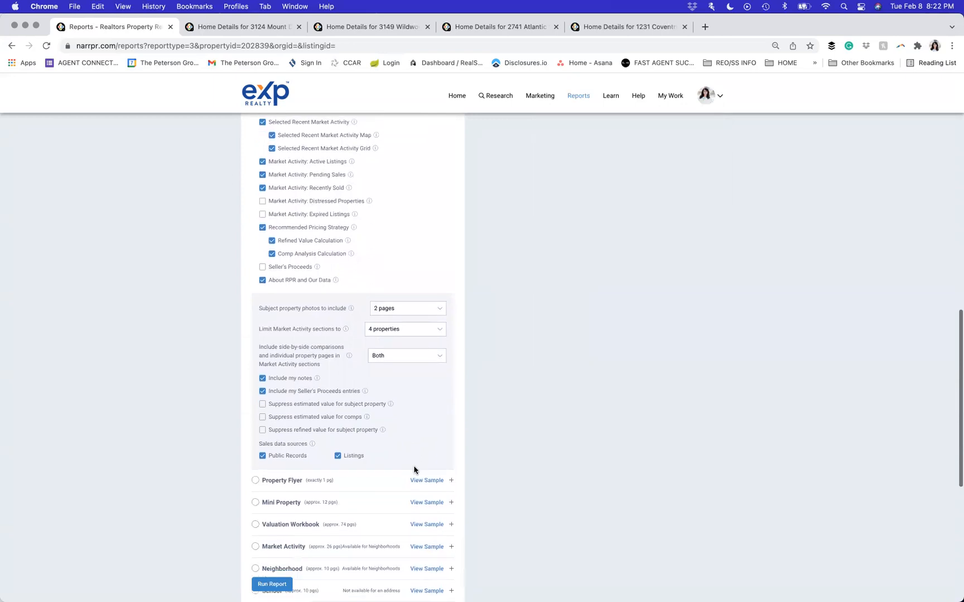
pyautogui.scroll(-1, 414, 470)
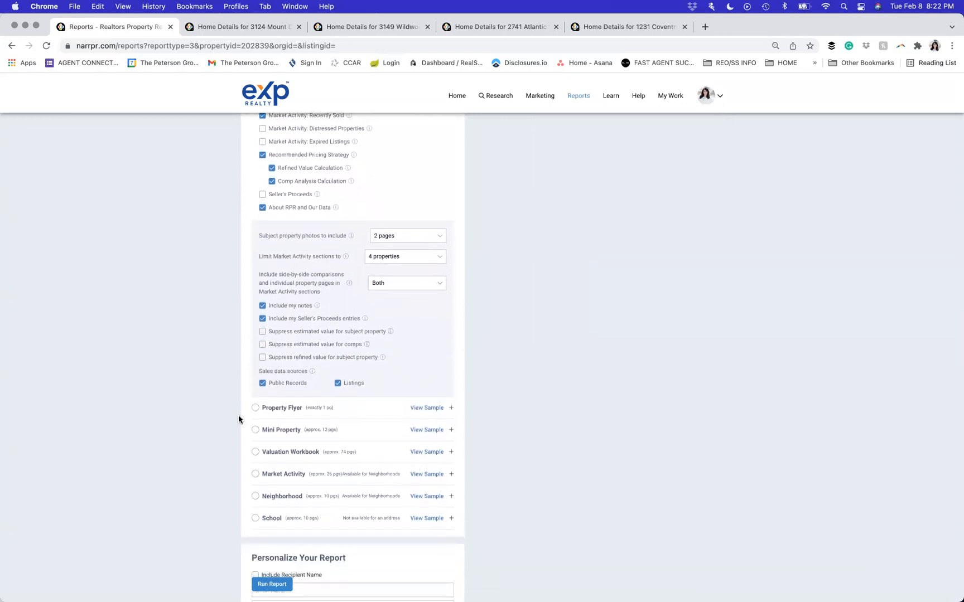
pyautogui.scroll(-2, 238, 416)
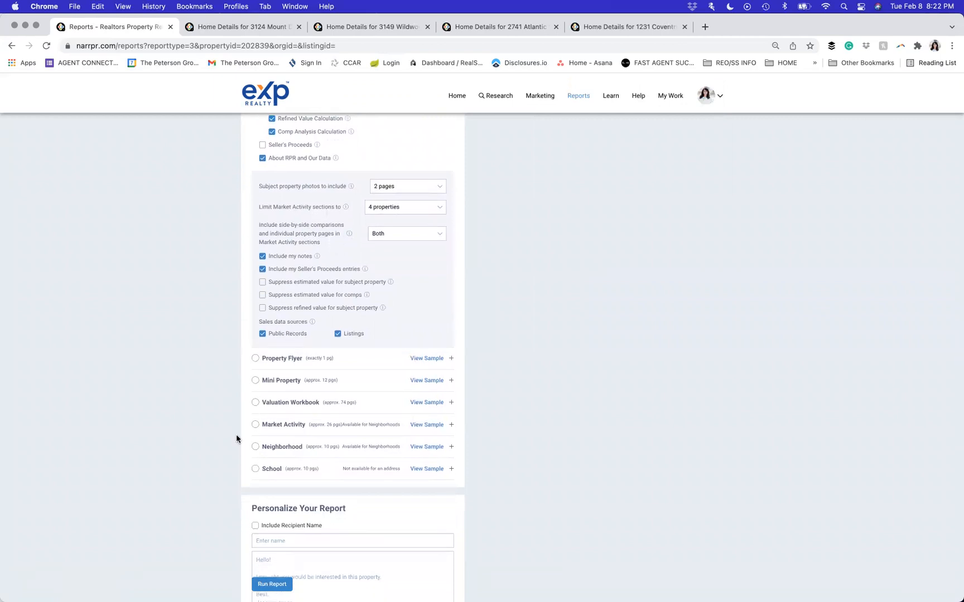
pyautogui.scroll(-5, 237, 438)
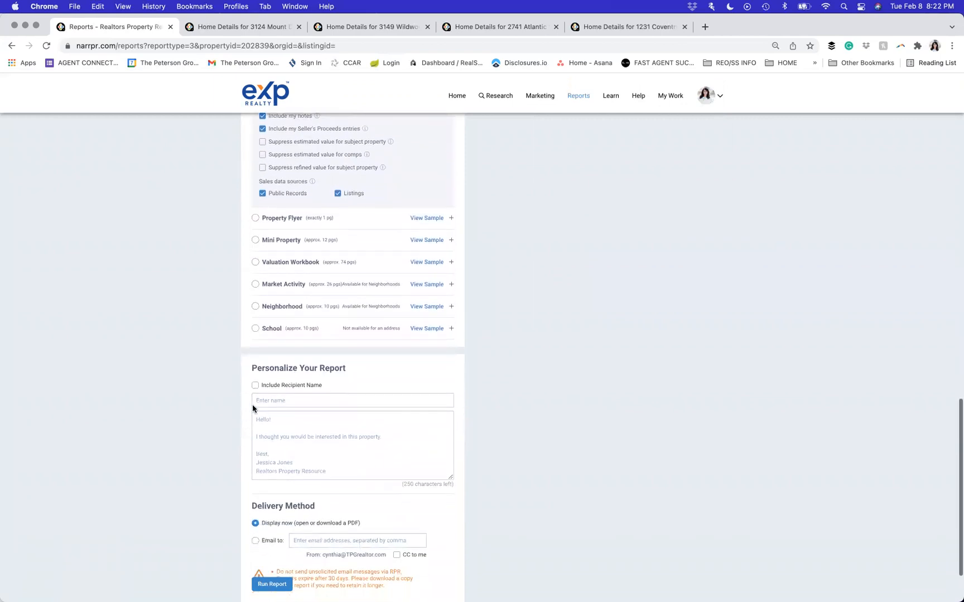
pyautogui.tripleClick(266, 368)
pyautogui.click(202, 452)
pyautogui.scroll(-3, 202, 452)
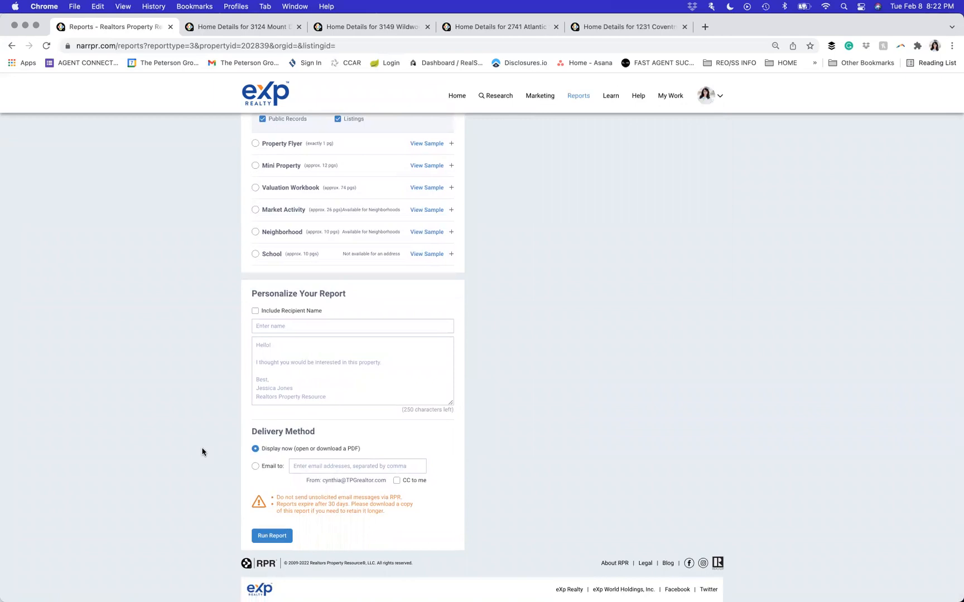
# - Keep the delivery method as Display now and run the Seller's Report
pyautogui.click(257, 468)
pyautogui.click(281, 452)
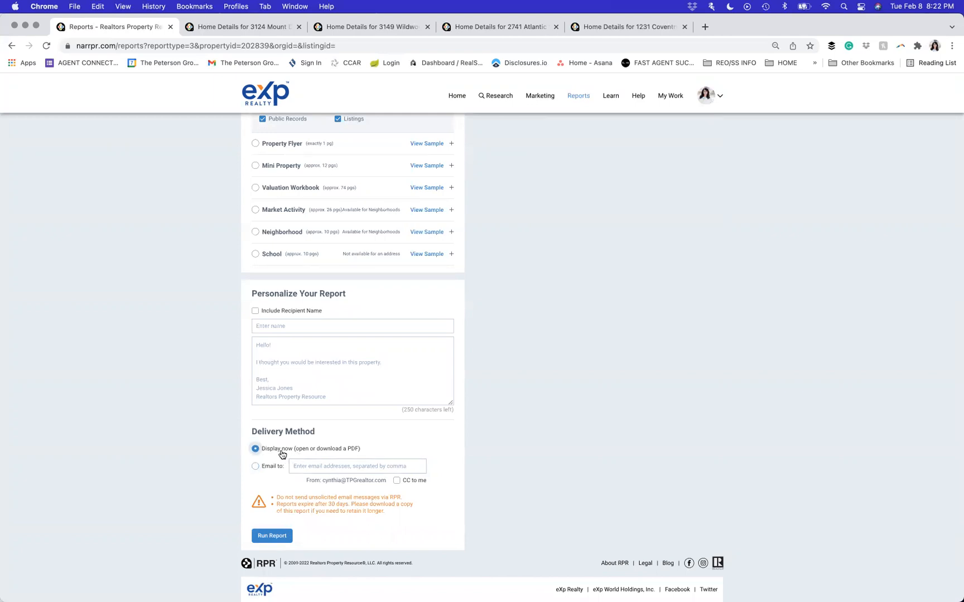
pyautogui.click(265, 539)
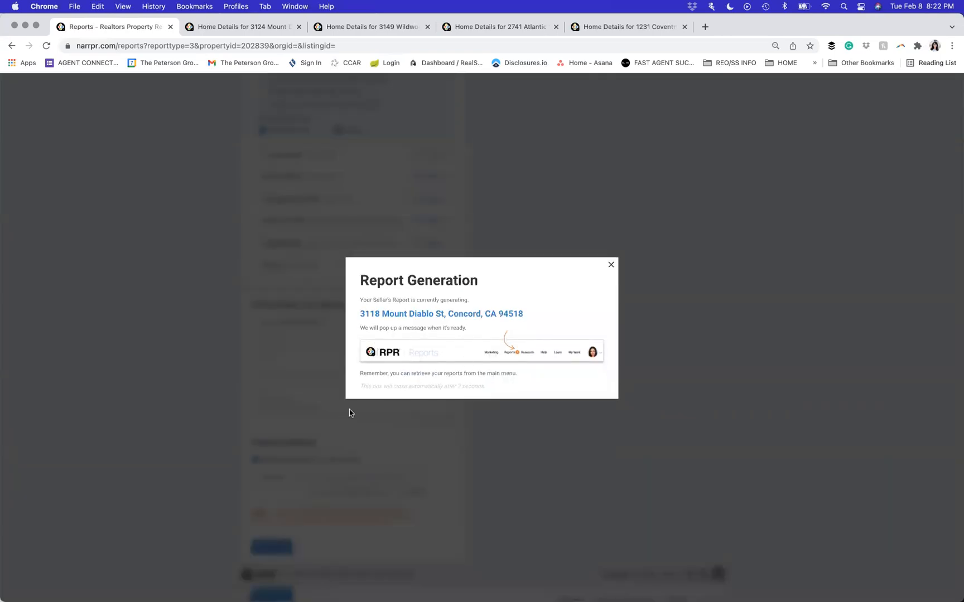
pyautogui.moveTo(644, 594)
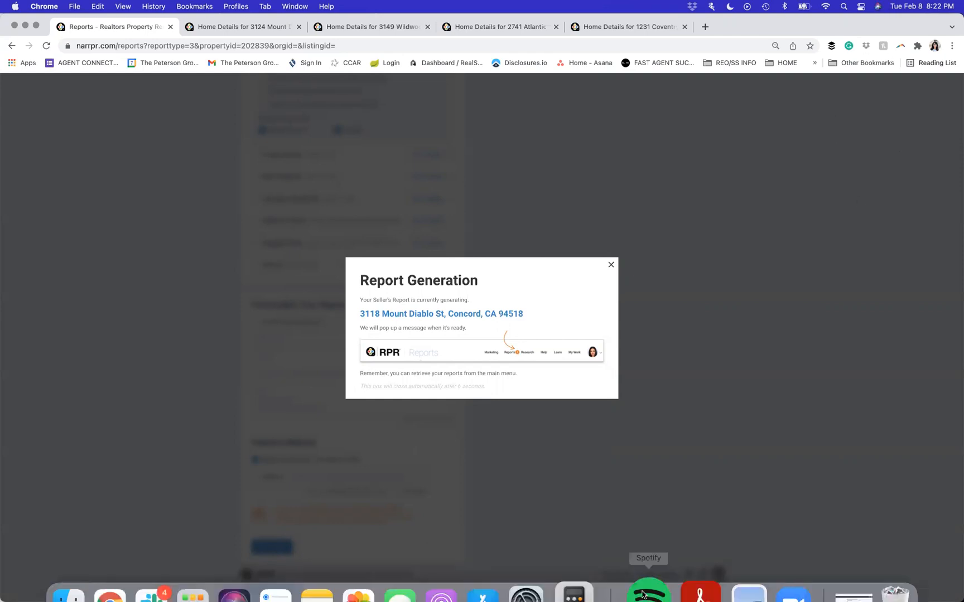
pyautogui.click(88, 575)
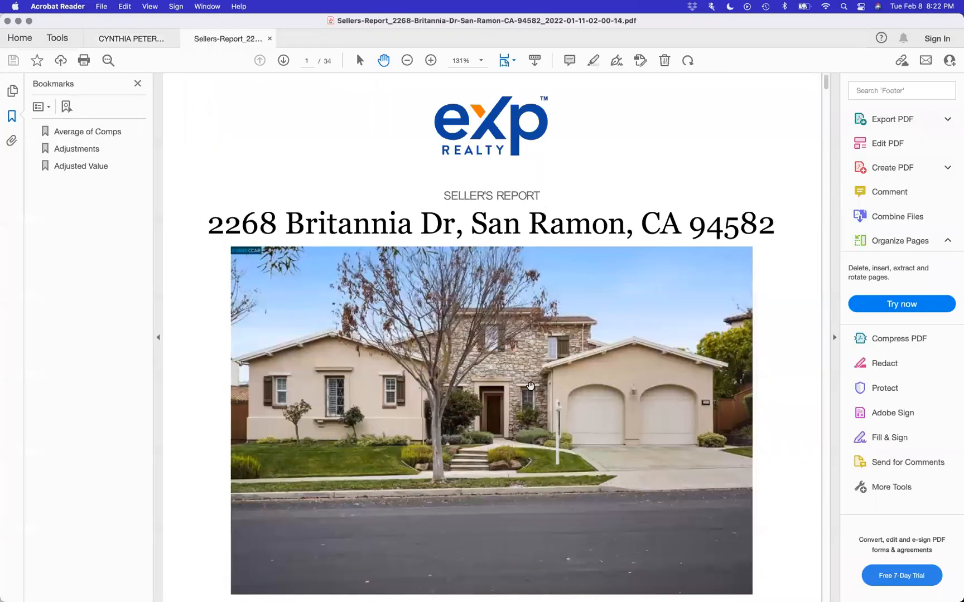
# - Scroll to the page 9 Comps Map and zoom out from 131% to 100%
pyautogui.scroll(-5, 530, 385)
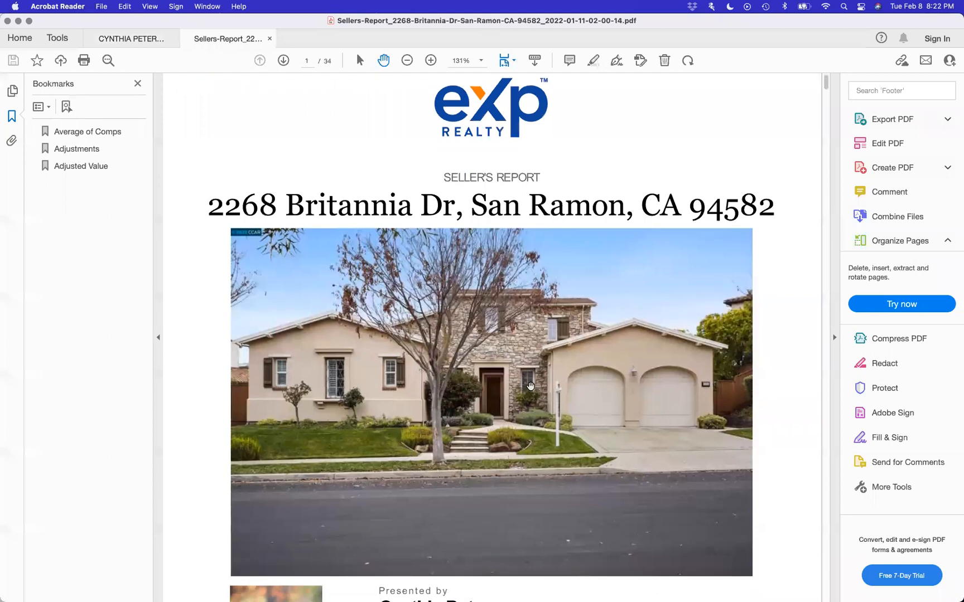
pyautogui.scroll(4, 530, 385)
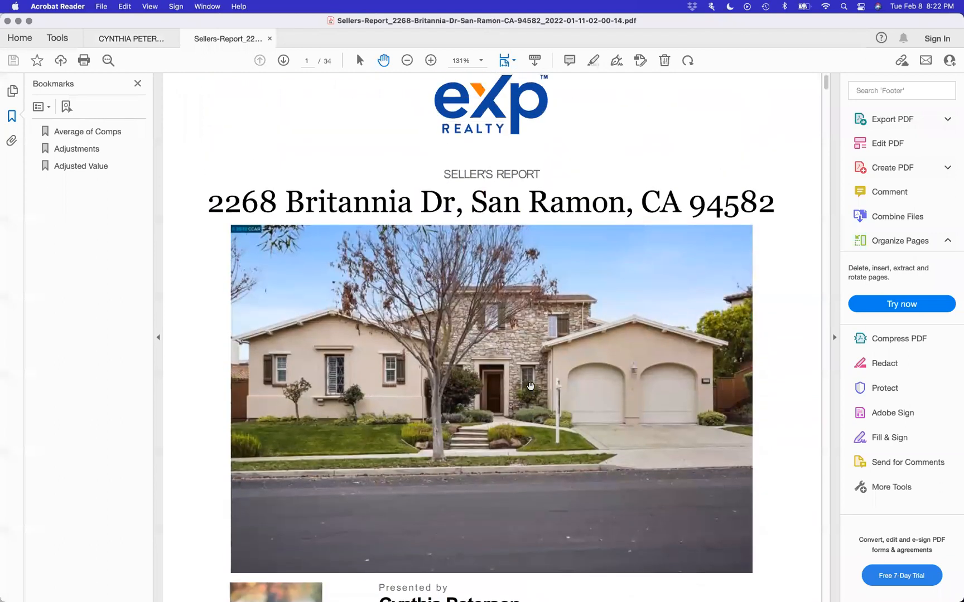
pyautogui.scroll(-10, 530, 385)
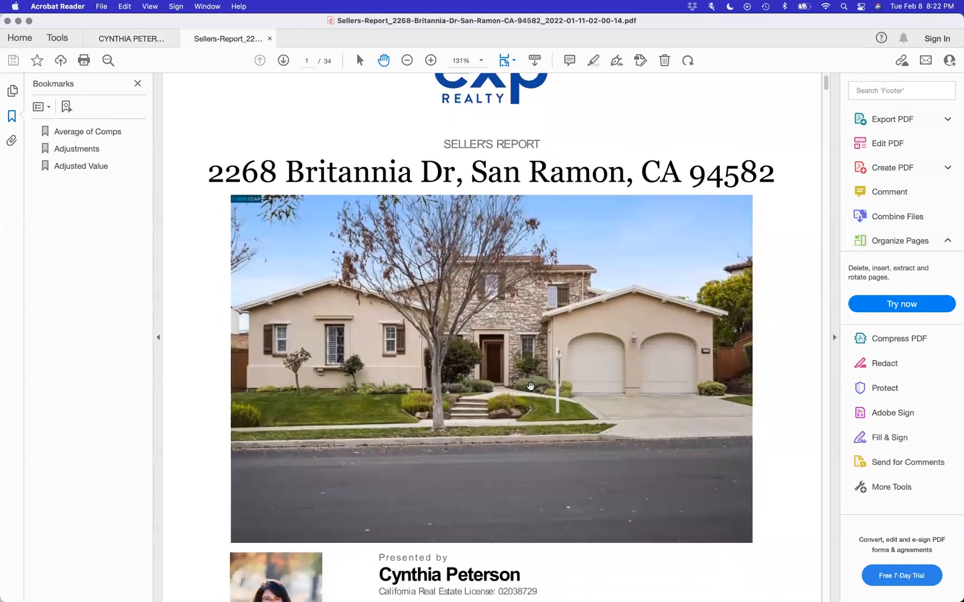
pyautogui.scroll(-20, 433, 324)
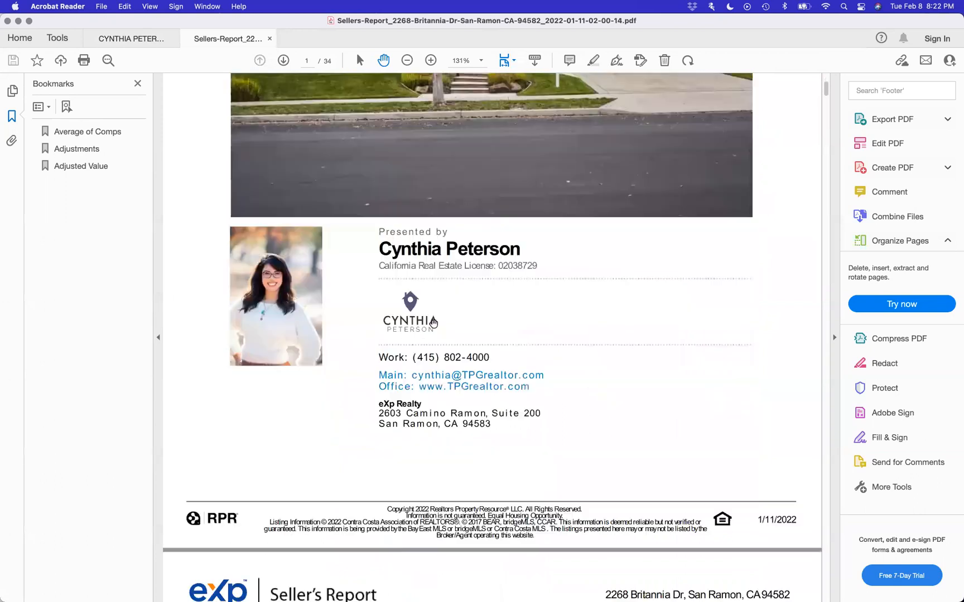
pyautogui.scroll(-5, 433, 323)
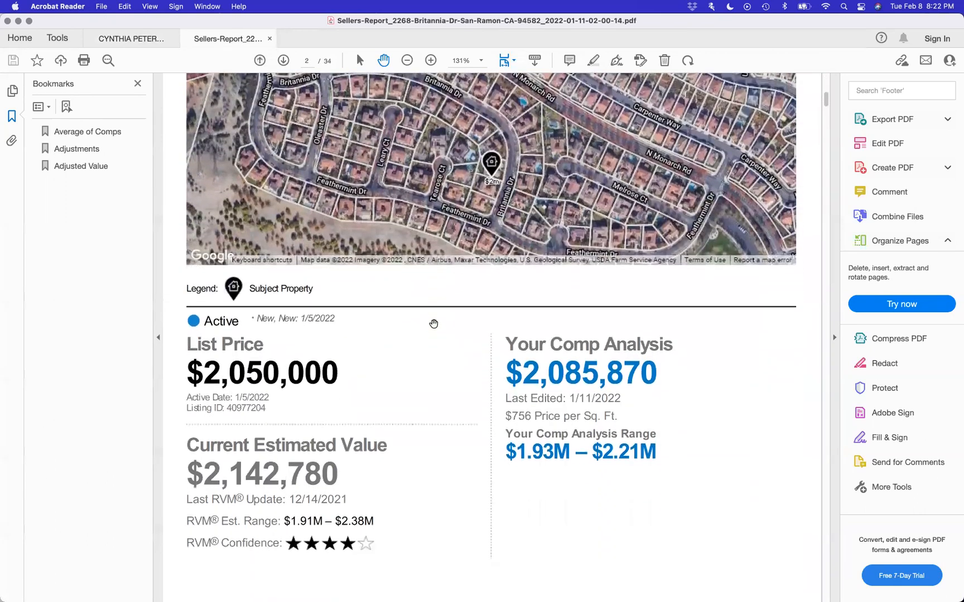
pyautogui.scroll(12, 433, 323)
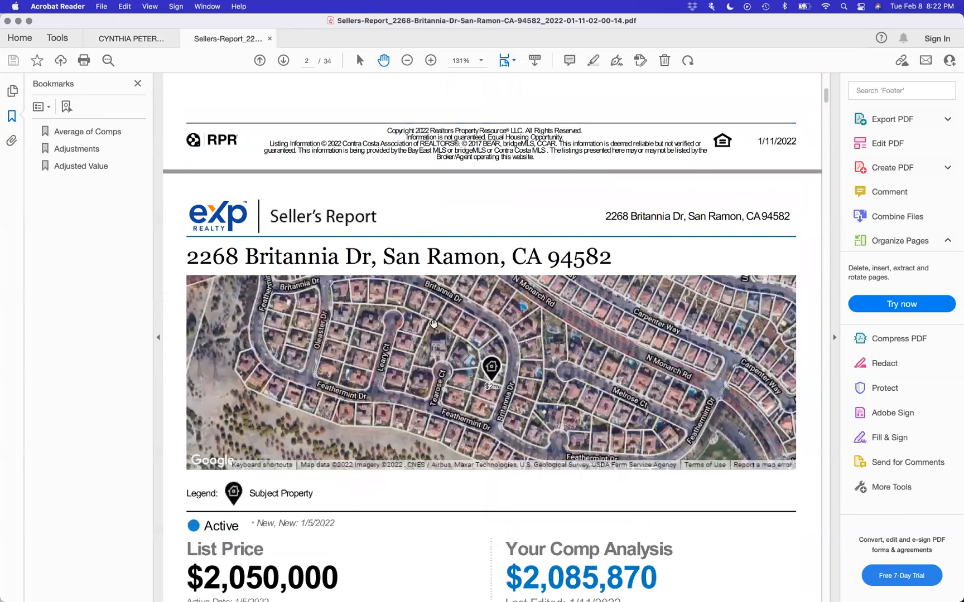
pyautogui.scroll(-20, 433, 323)
pyautogui.scroll(-20, 433, 323)
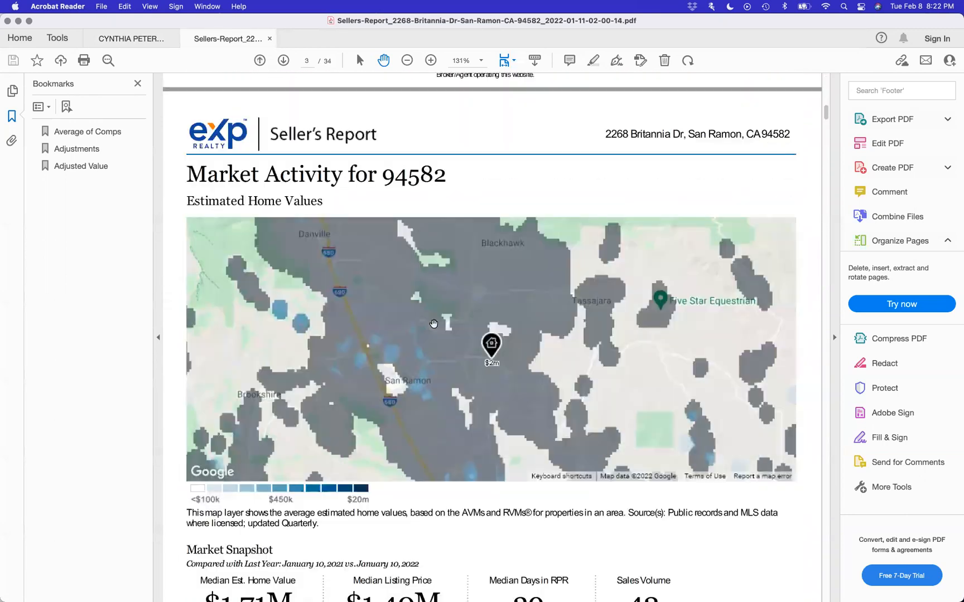
pyautogui.scroll(-20, 433, 323)
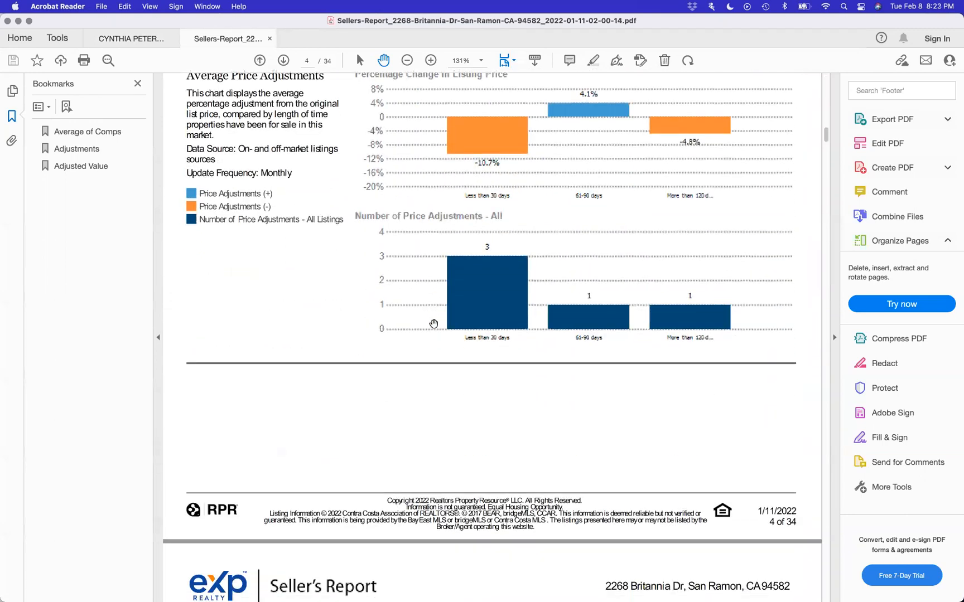
pyautogui.scroll(-20, 433, 324)
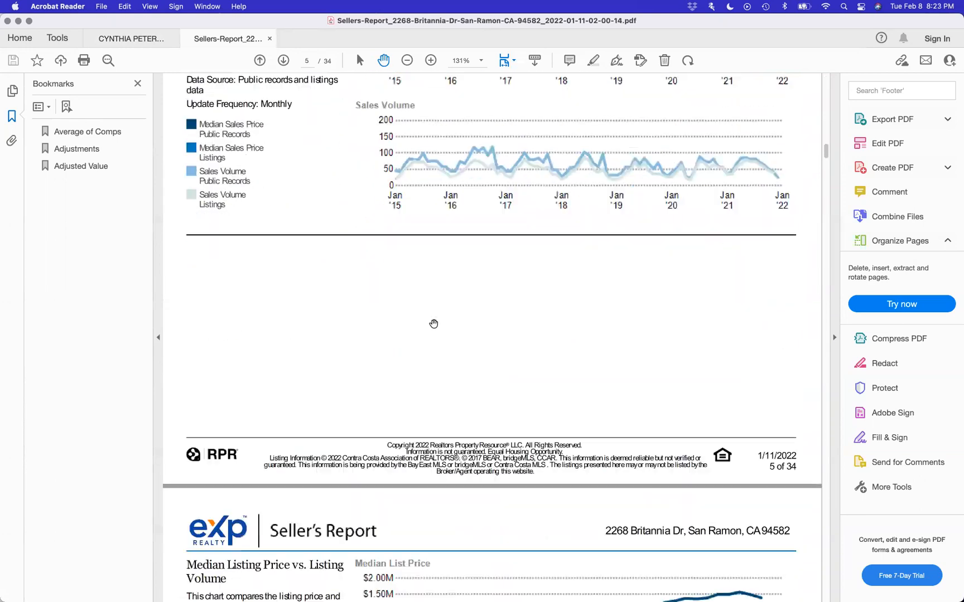
pyautogui.scroll(-20, 433, 324)
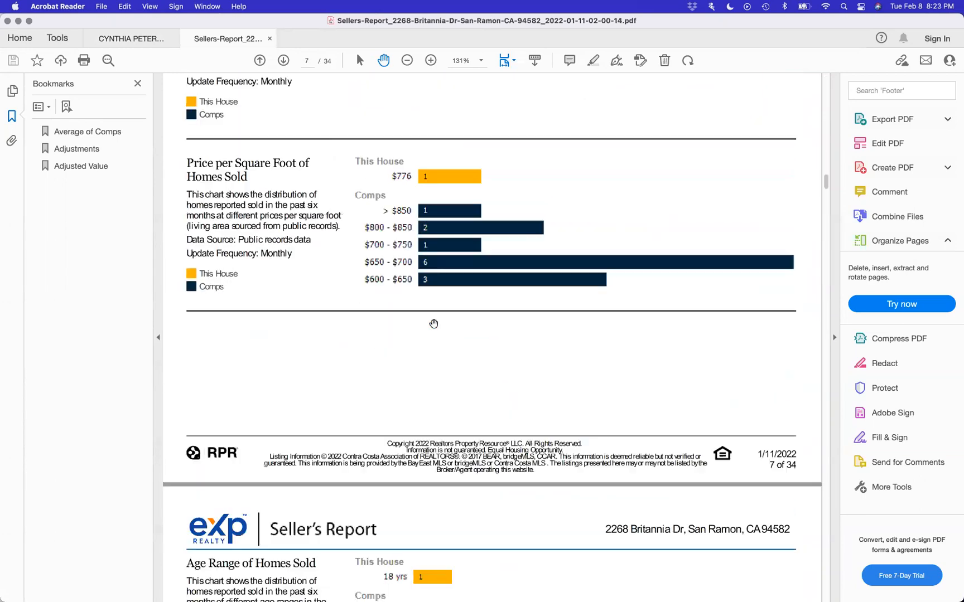
pyautogui.scroll(-10, 434, 323)
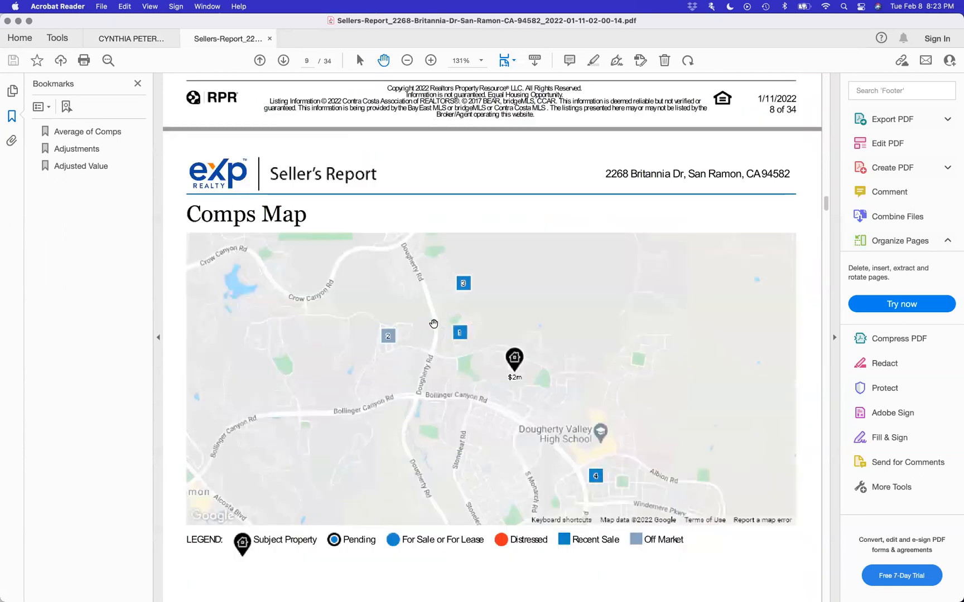
pyautogui.scroll(3, 433, 323)
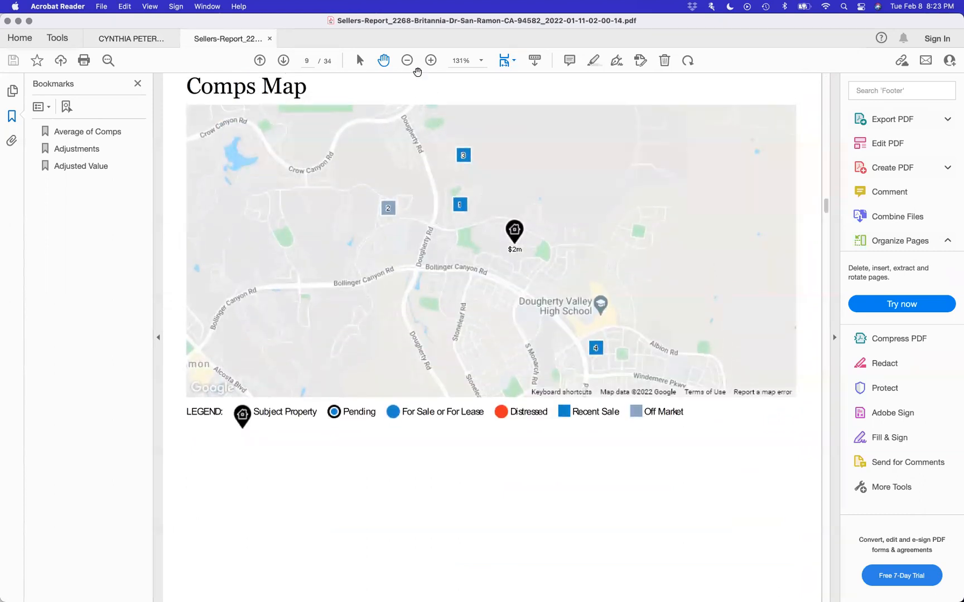
pyautogui.click(410, 65)
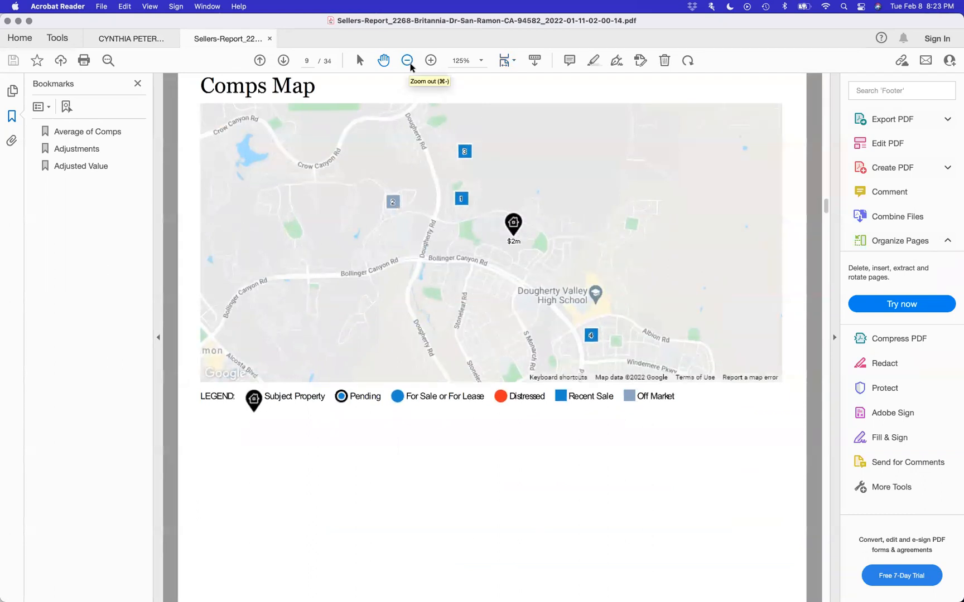
pyautogui.click(409, 66)
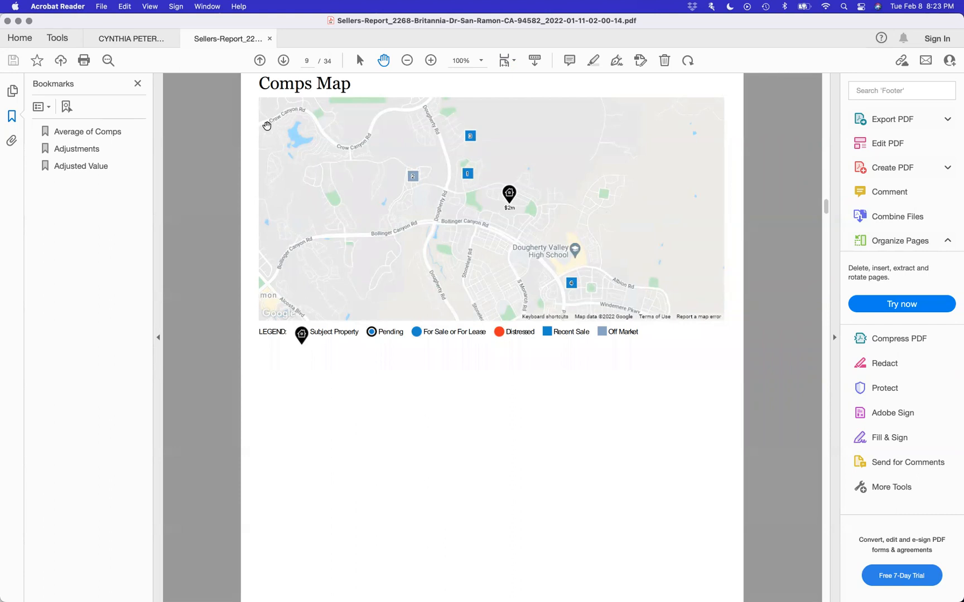
# - Scroll through comp pages 10–29 to page 30, Recommended Pricing Strategy
pyautogui.scroll(-1, 266, 125)
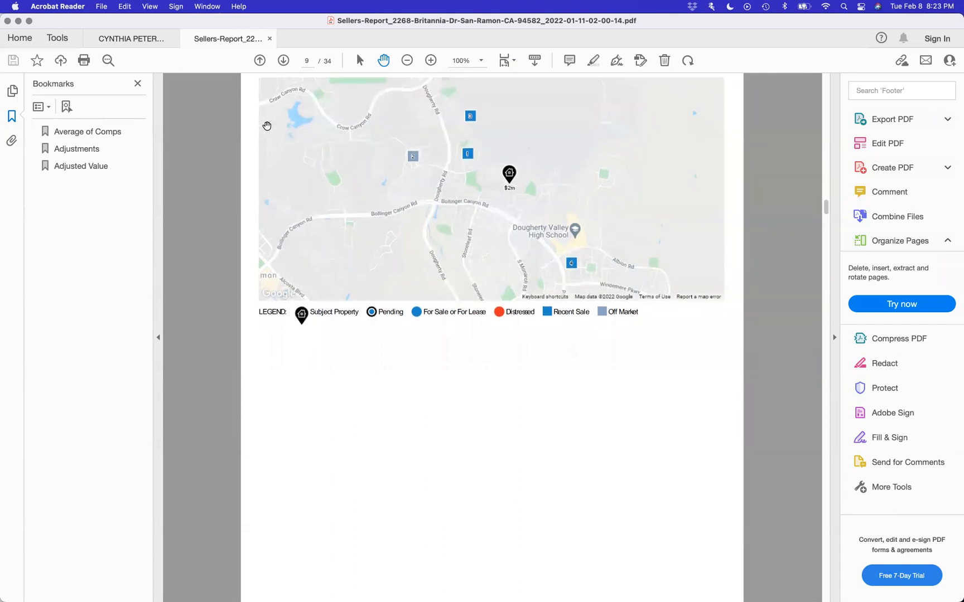
pyautogui.scroll(-15, 267, 125)
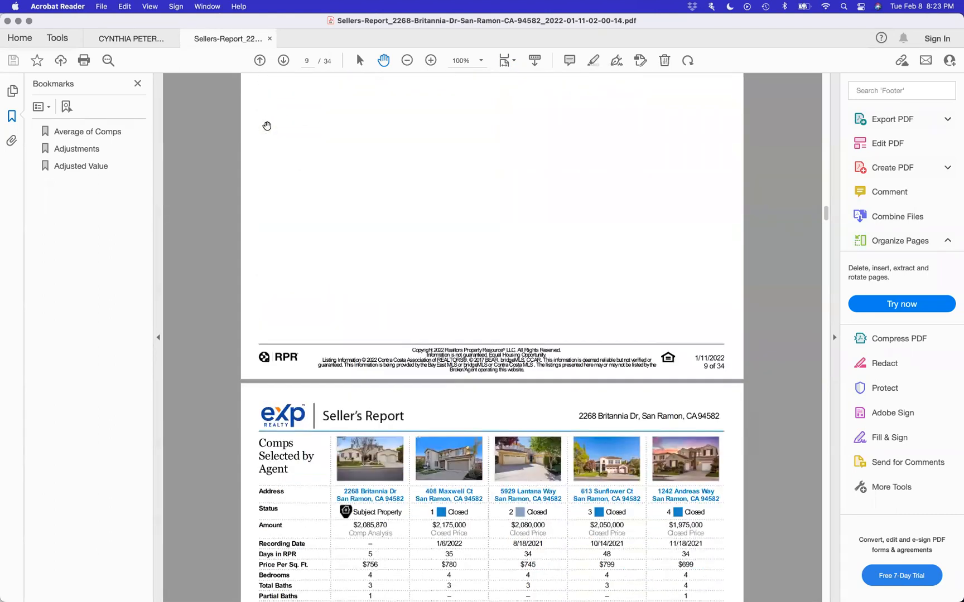
pyautogui.scroll(-5, 266, 126)
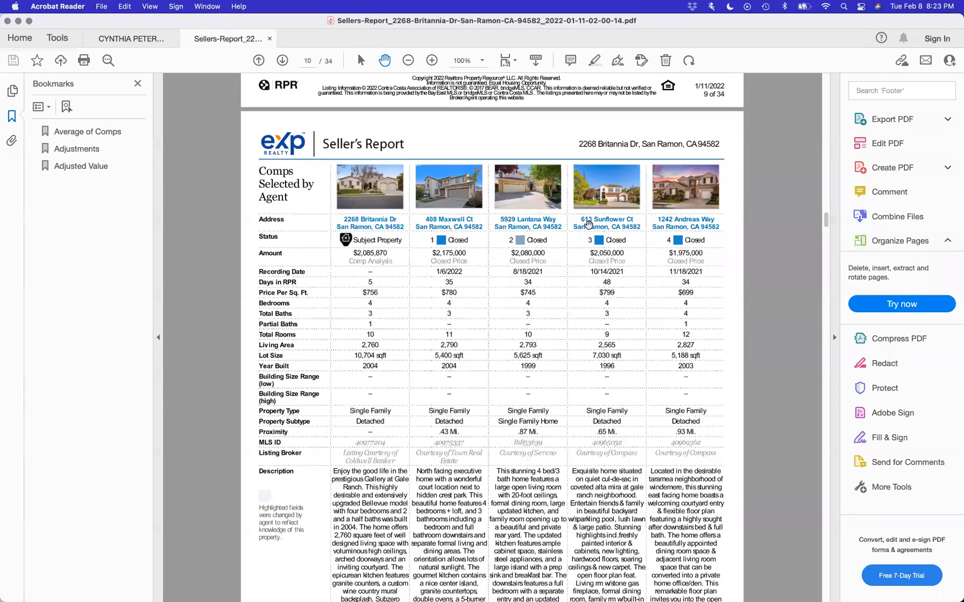
pyautogui.scroll(-20, 513, 452)
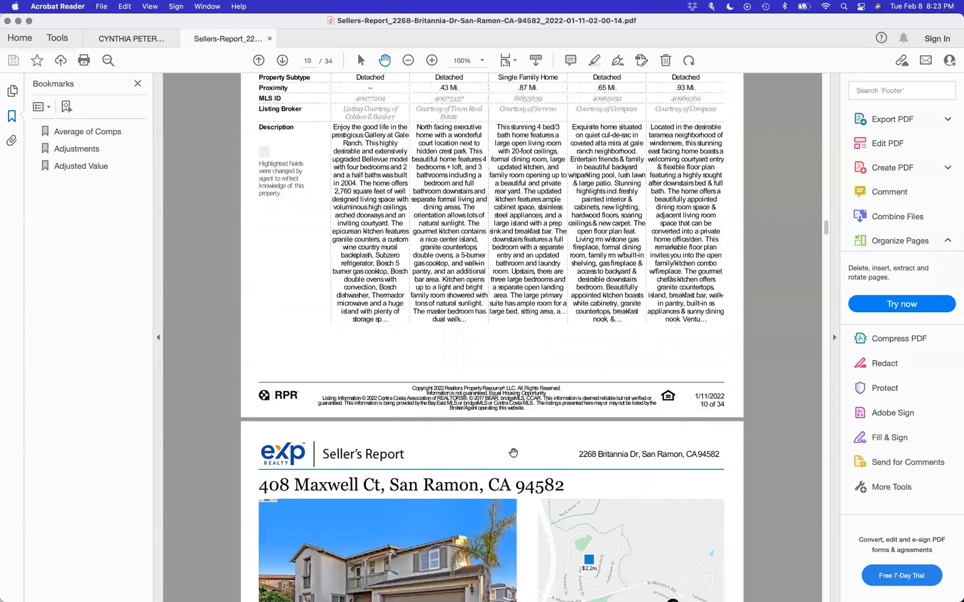
pyautogui.scroll(-20, 513, 453)
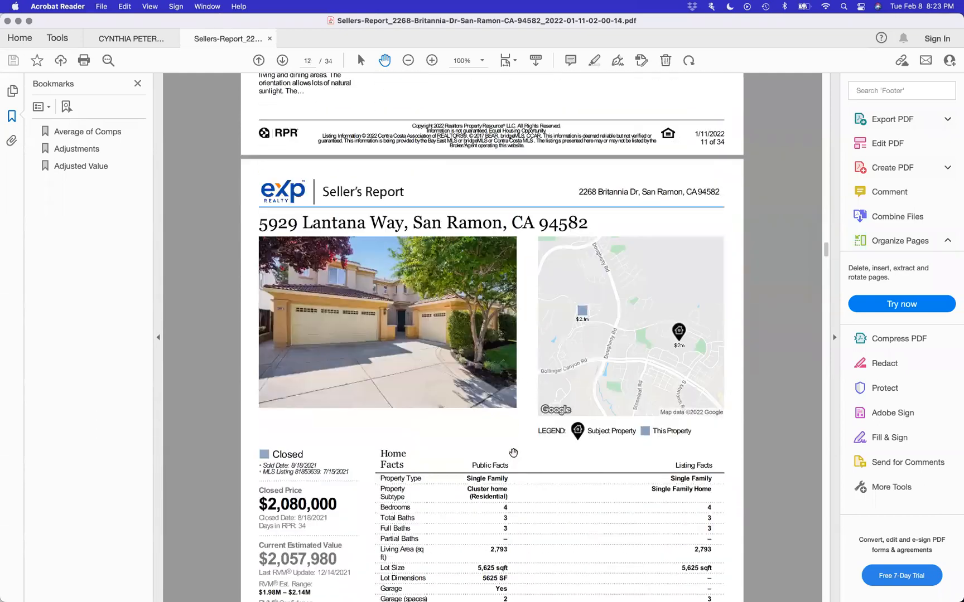
pyautogui.scroll(-20, 513, 452)
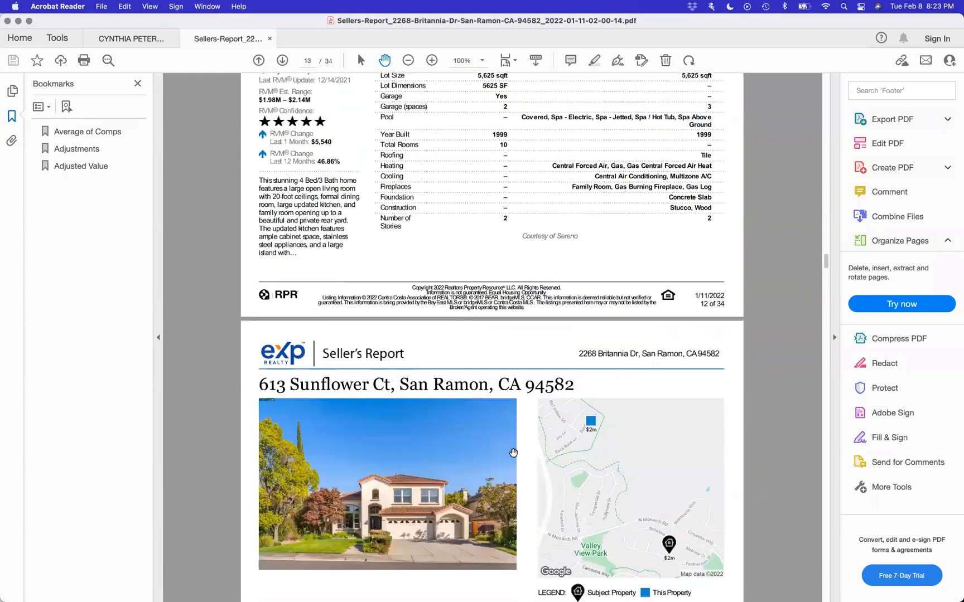
pyautogui.scroll(-20, 513, 453)
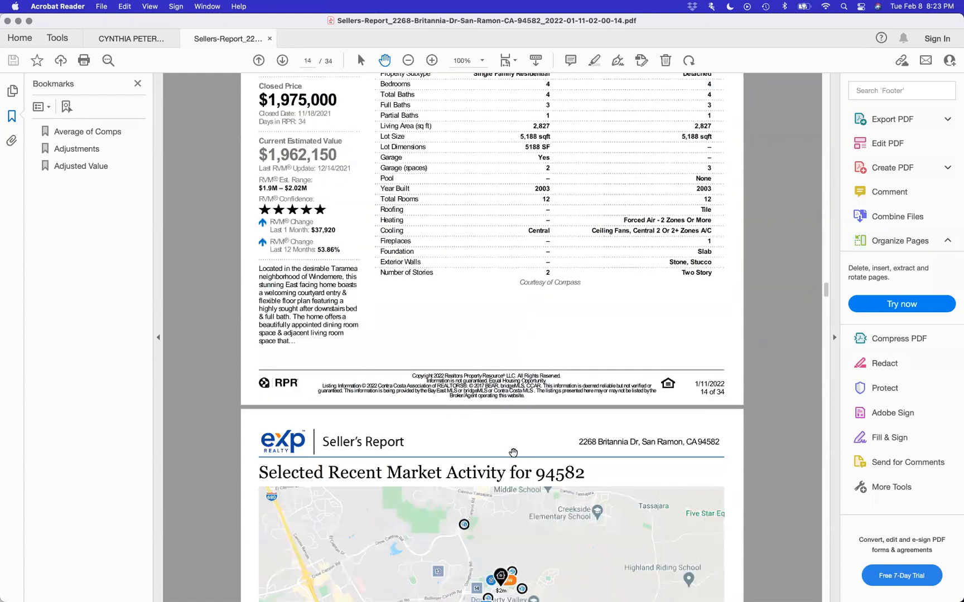
pyautogui.scroll(5, 513, 452)
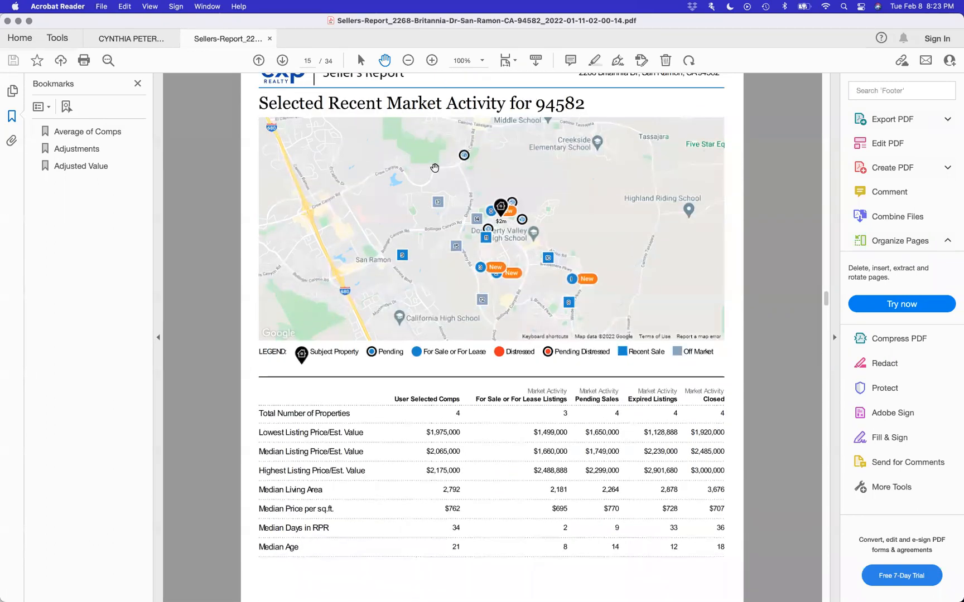
pyautogui.scroll(-12, 392, 228)
pyautogui.scroll(-4, 391, 229)
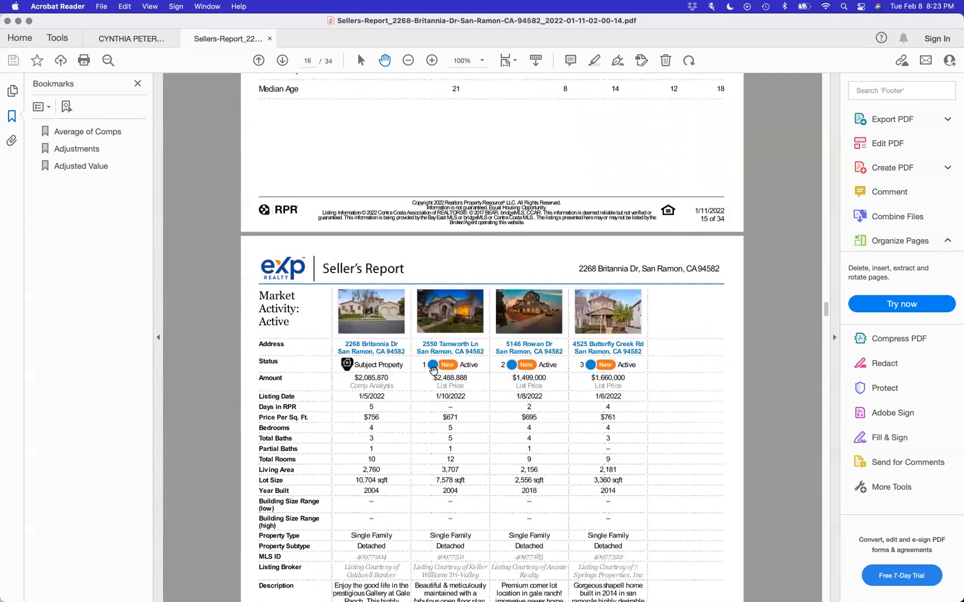
pyautogui.scroll(-20, 509, 499)
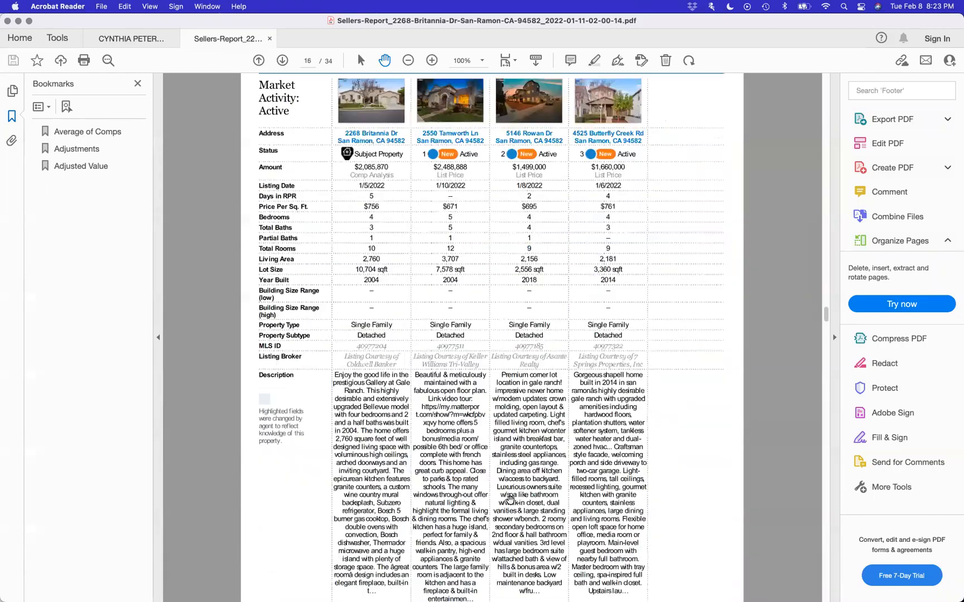
pyautogui.scroll(-20, 510, 499)
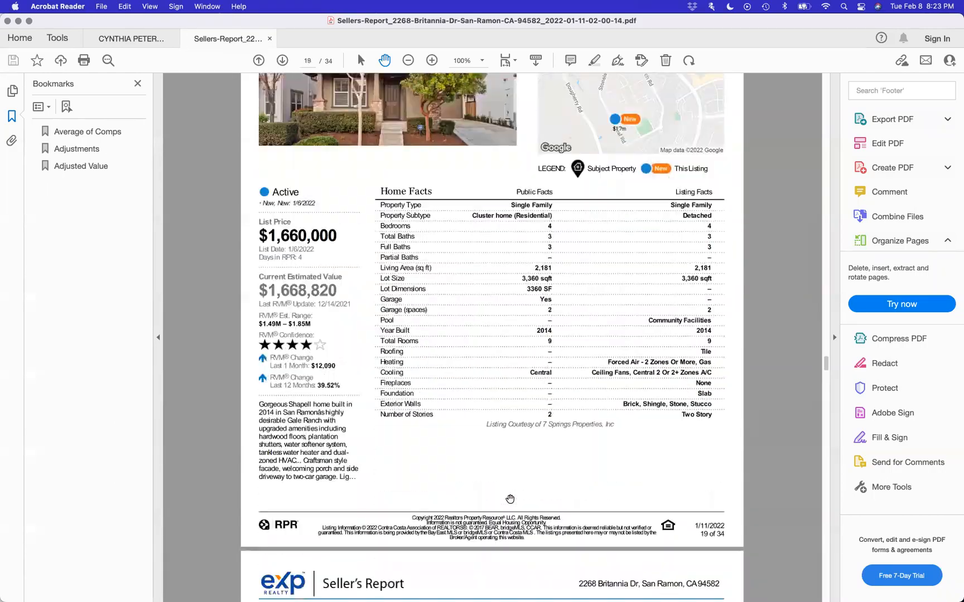
pyautogui.scroll(-20, 509, 499)
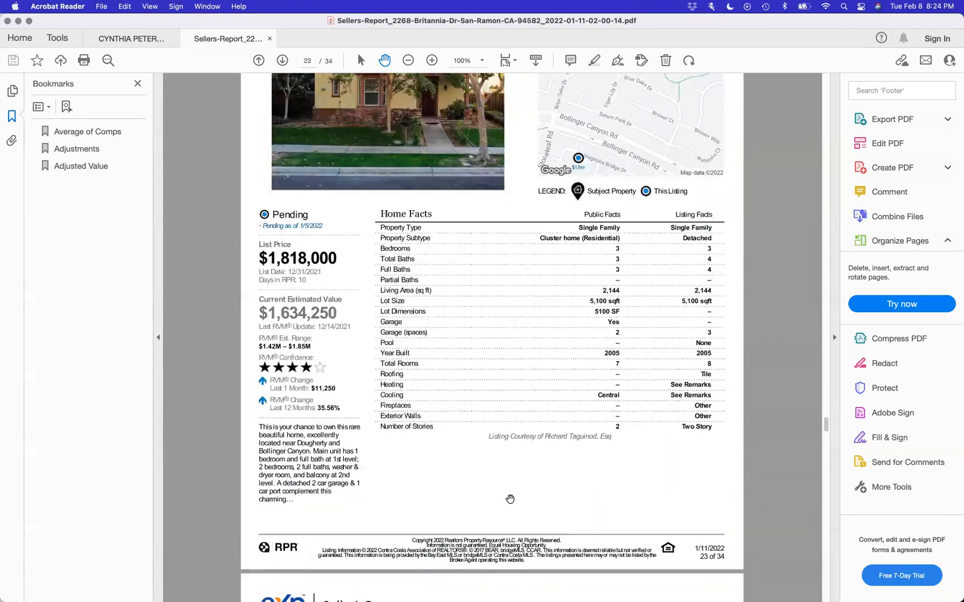
pyautogui.scroll(-20, 510, 499)
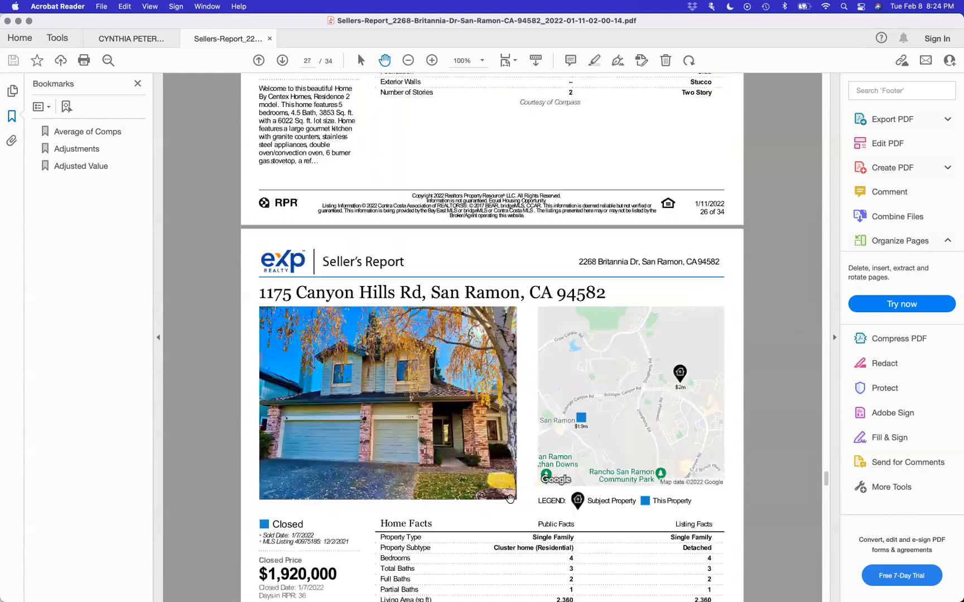
pyautogui.scroll(-20, 510, 499)
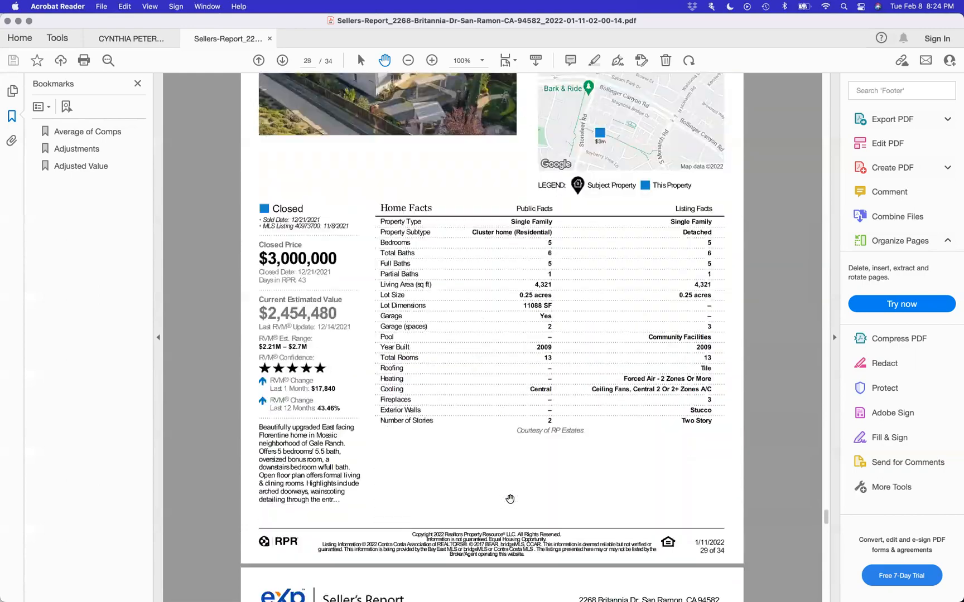
pyautogui.scroll(20, 509, 498)
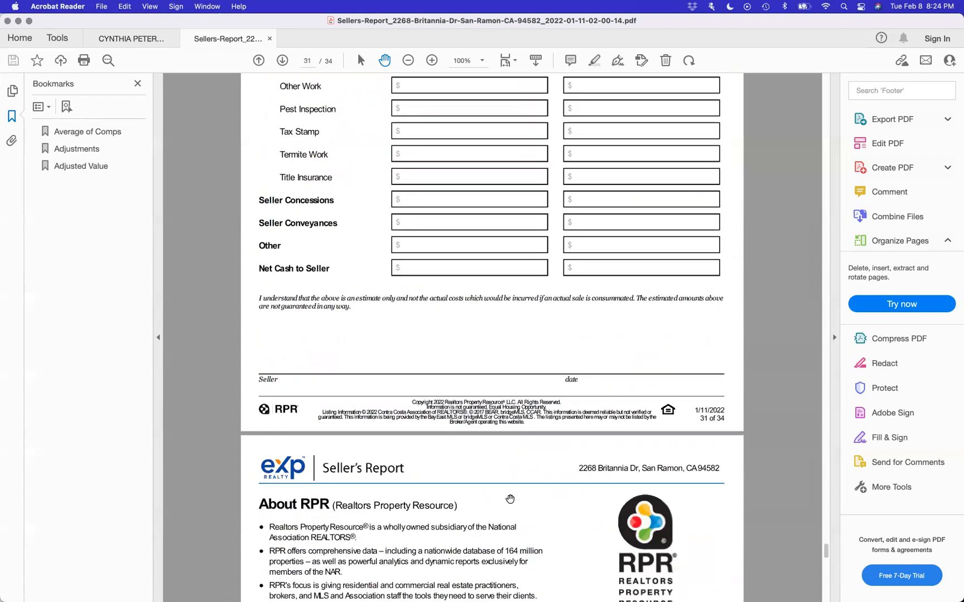
pyautogui.scroll(-15, 510, 499)
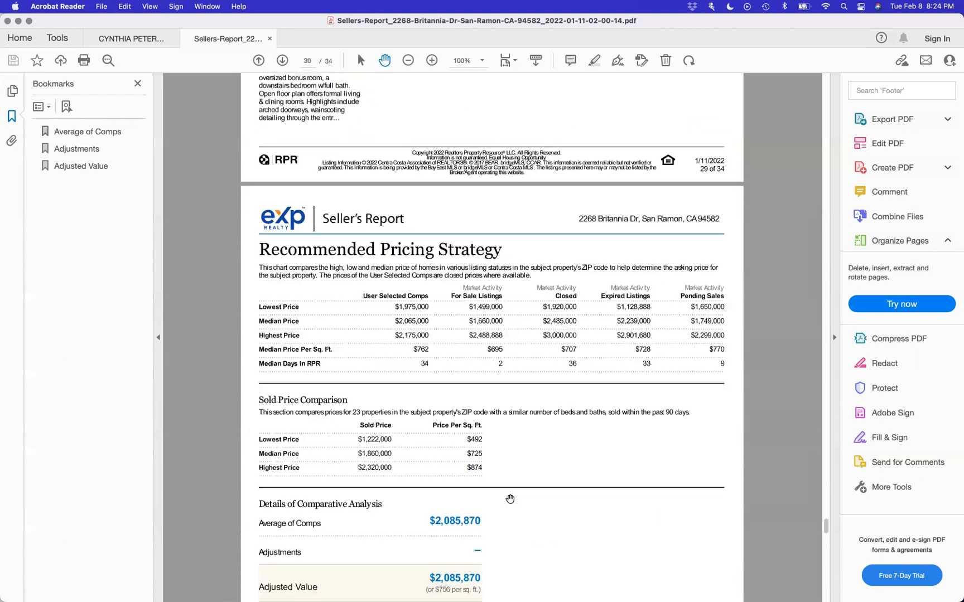
pyautogui.scroll(-1, 510, 499)
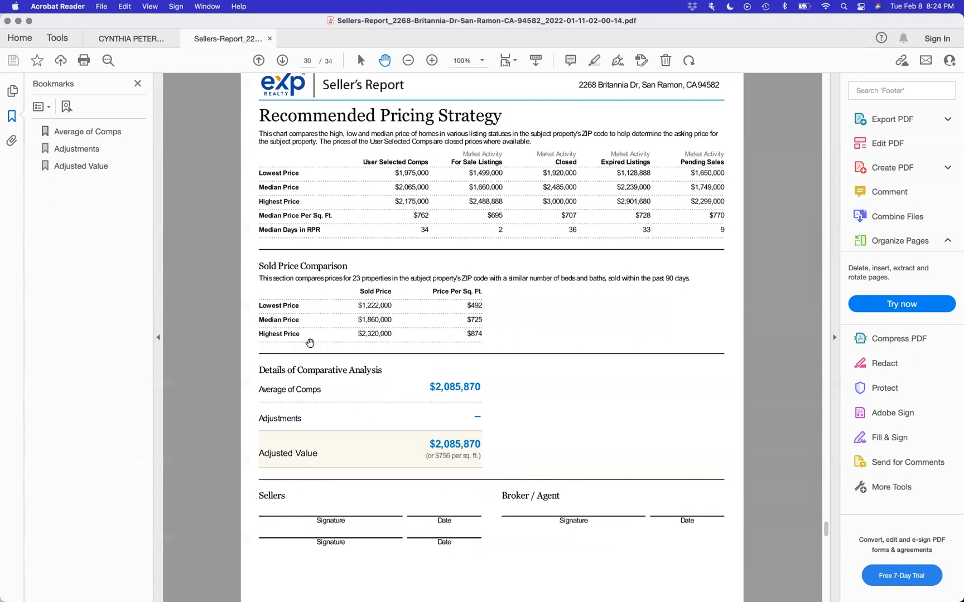
# - Scroll past the Seller's Proceeds form to page 32, About RPR
pyautogui.scroll(-15, 420, 379)
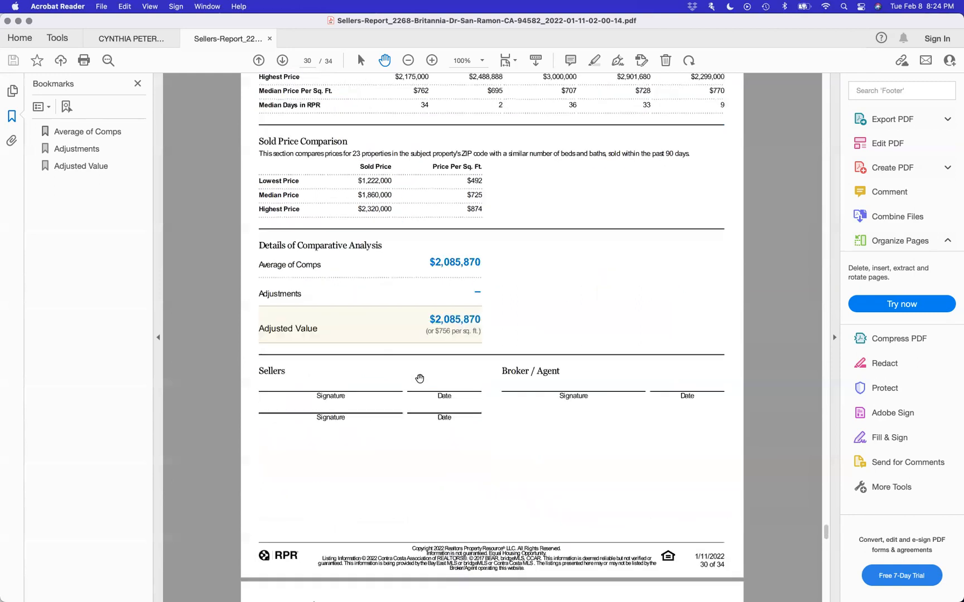
pyautogui.scroll(-10, 420, 378)
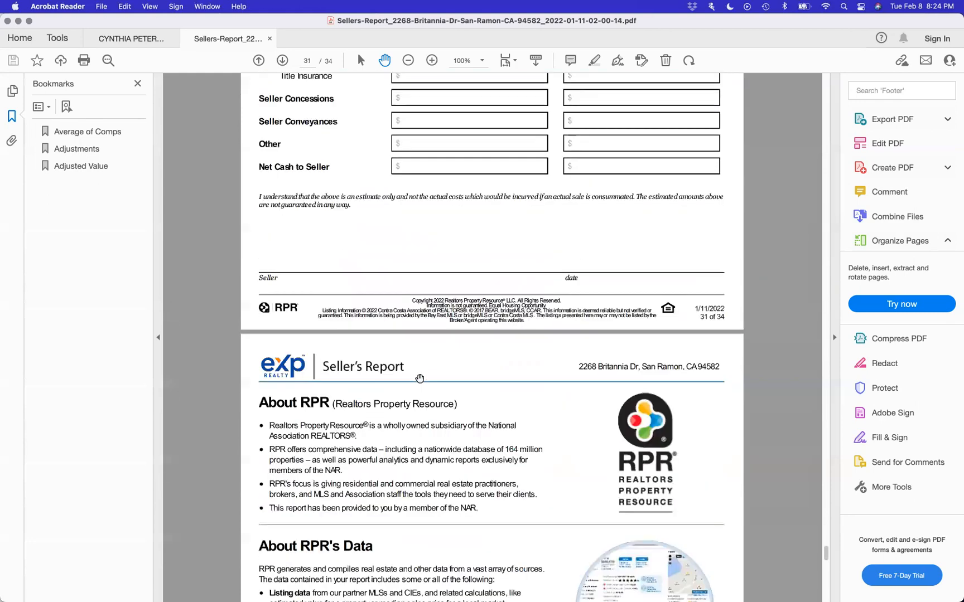
pyautogui.scroll(-5, 419, 379)
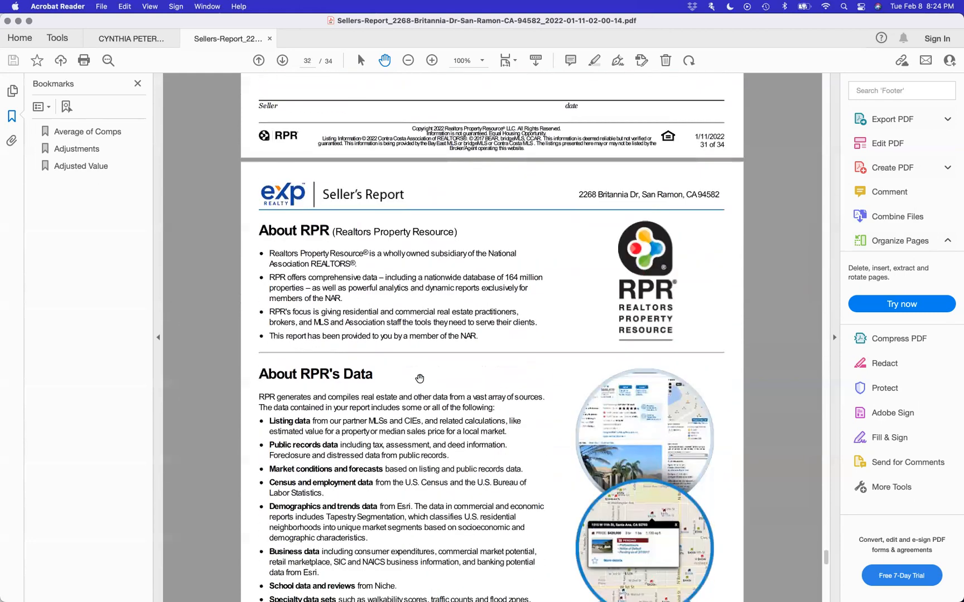
pyautogui.scroll(-1, 419, 379)
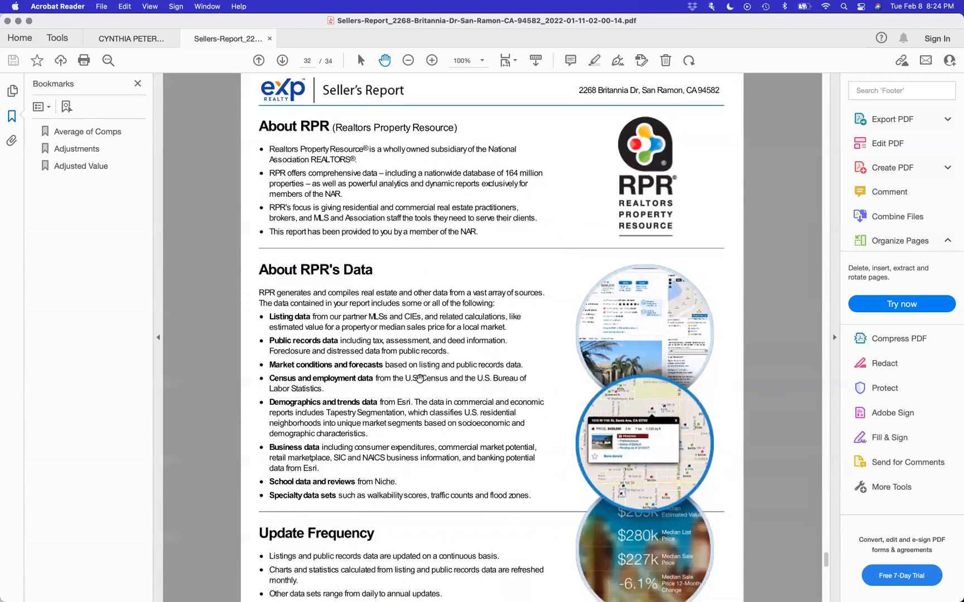
pyautogui.scroll(-3, 419, 379)
pyautogui.scroll(-2, 420, 379)
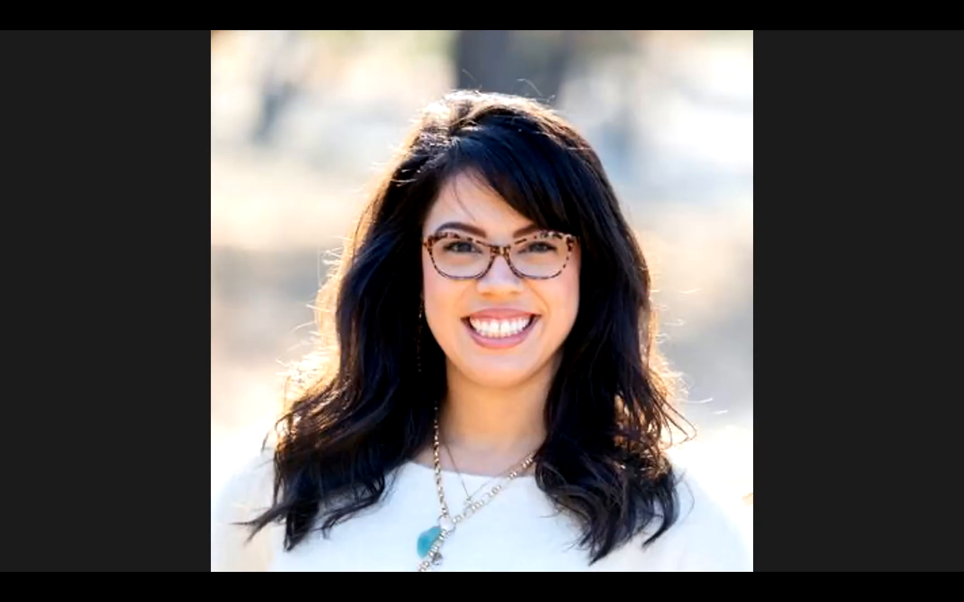